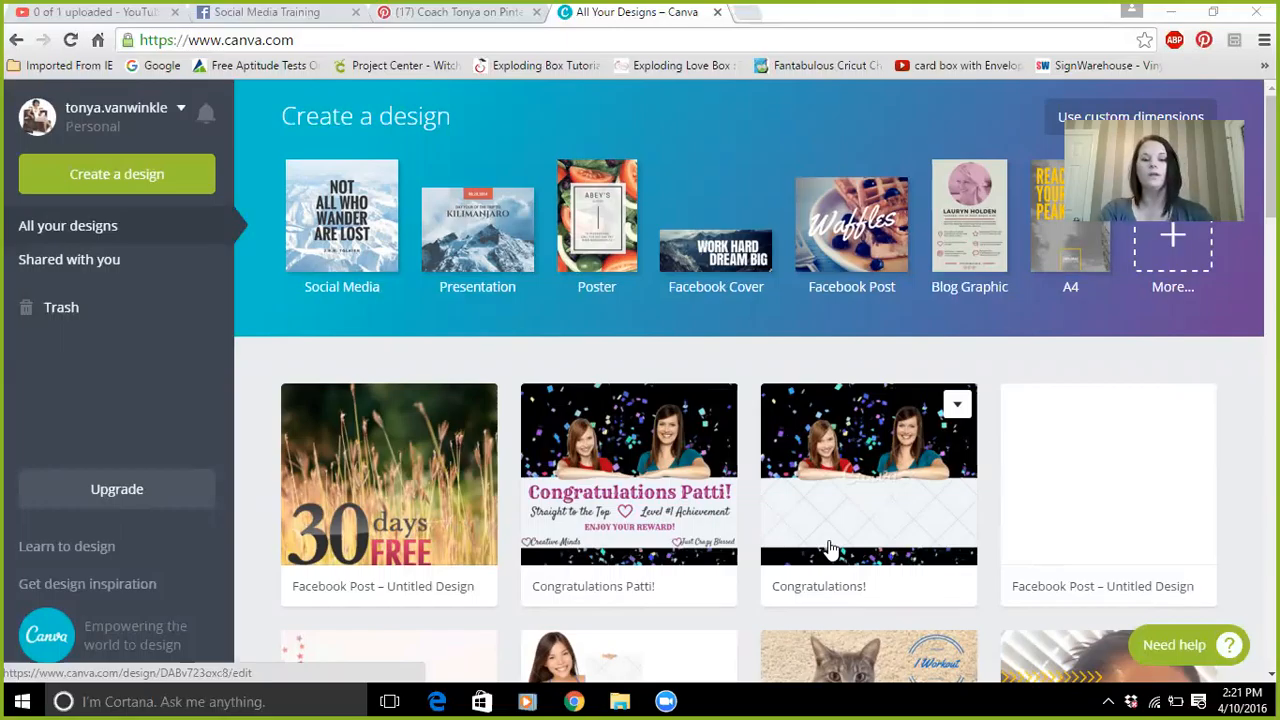
- Look through the existing designs on the home page for examples of posts, covers and quote graphics
scroll(832, 580, "down", 1)
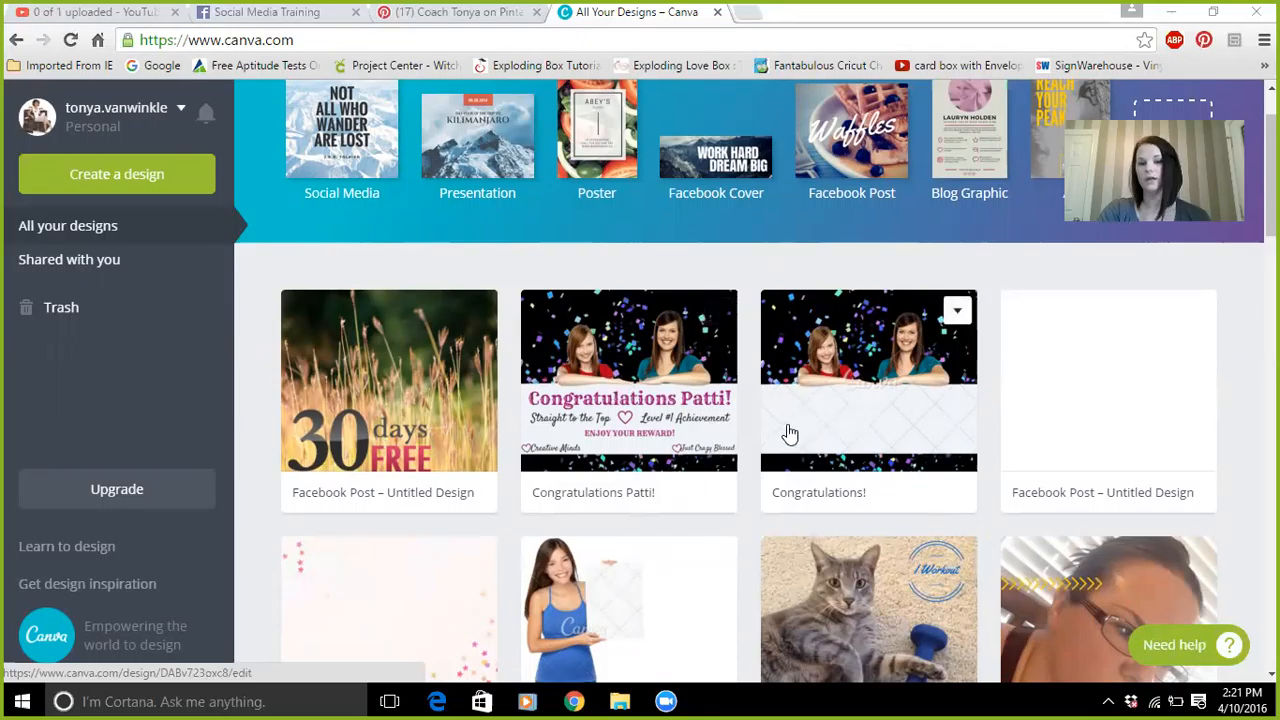
scroll(800, 431, "down", 3)
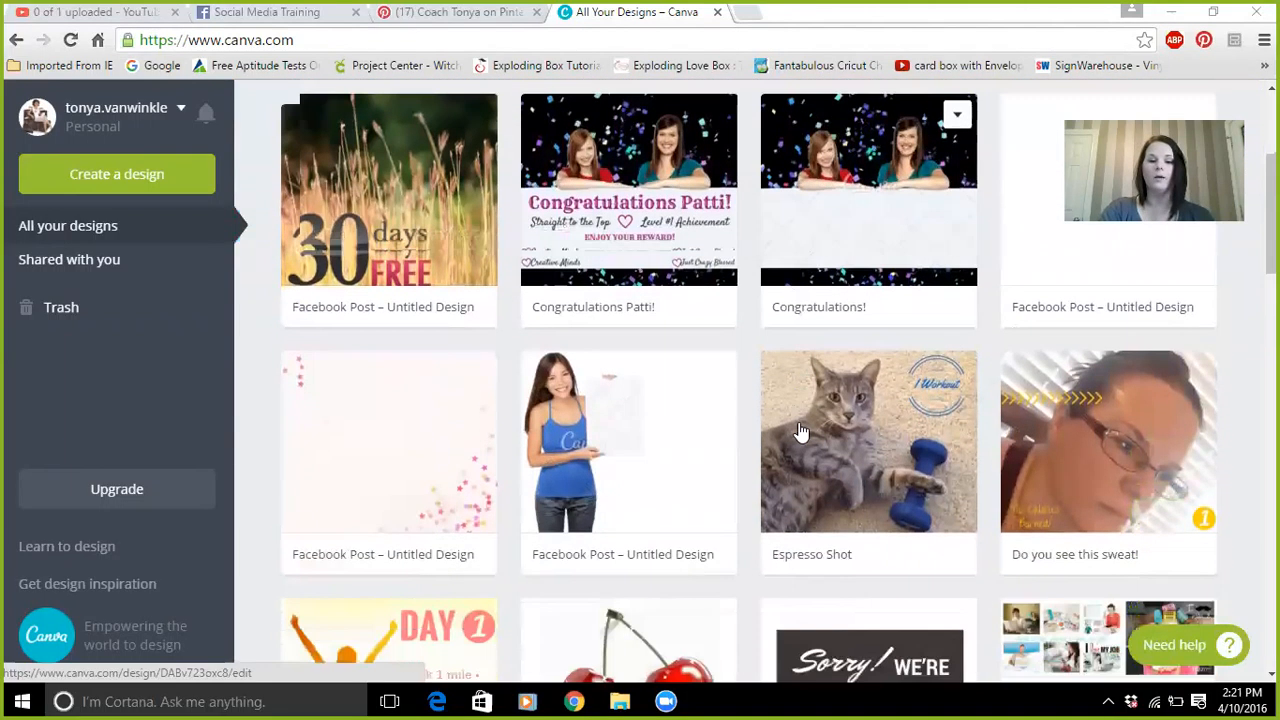
scroll(800, 431, "up", 4)
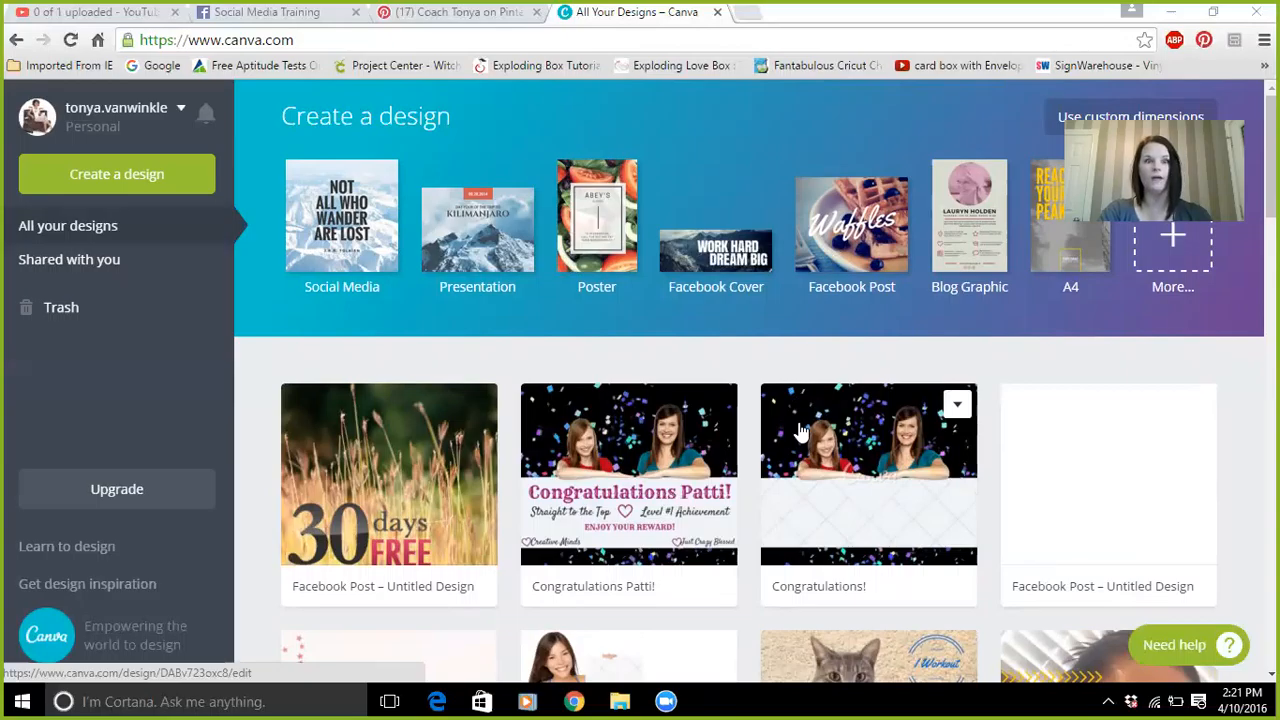
scroll(800, 430, "down", 4)
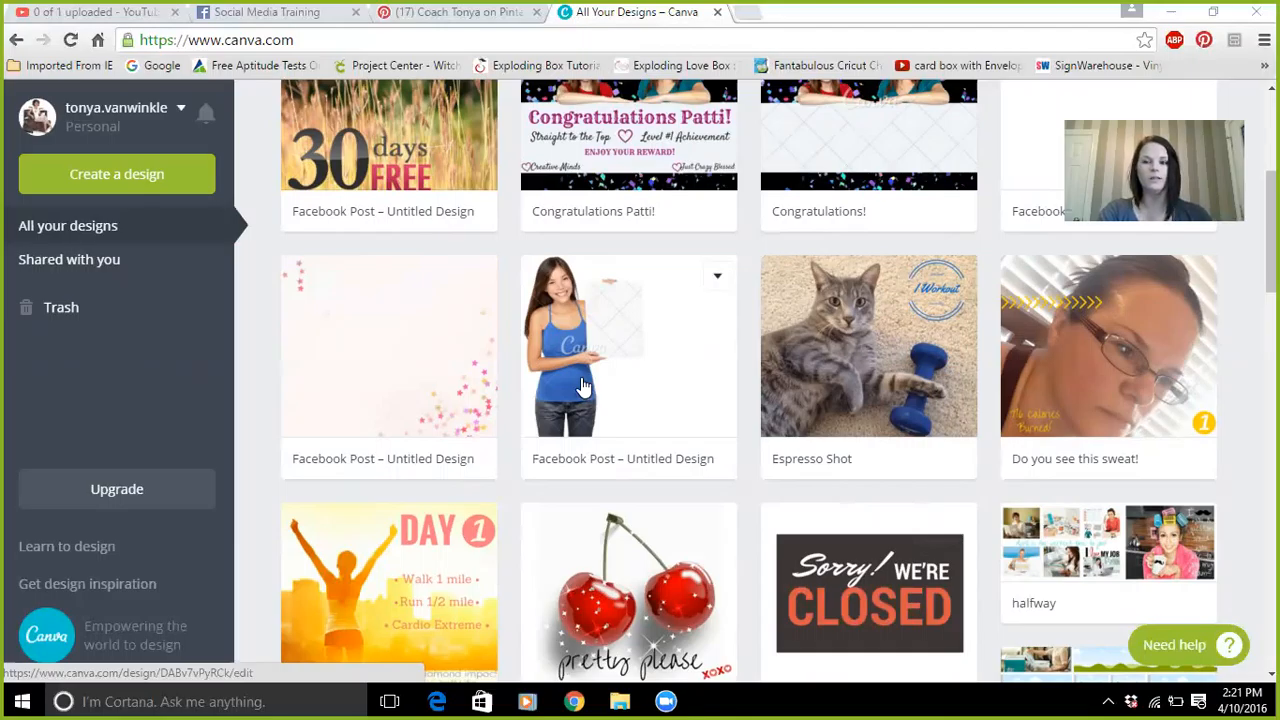
scroll(582, 388, "down", 2)
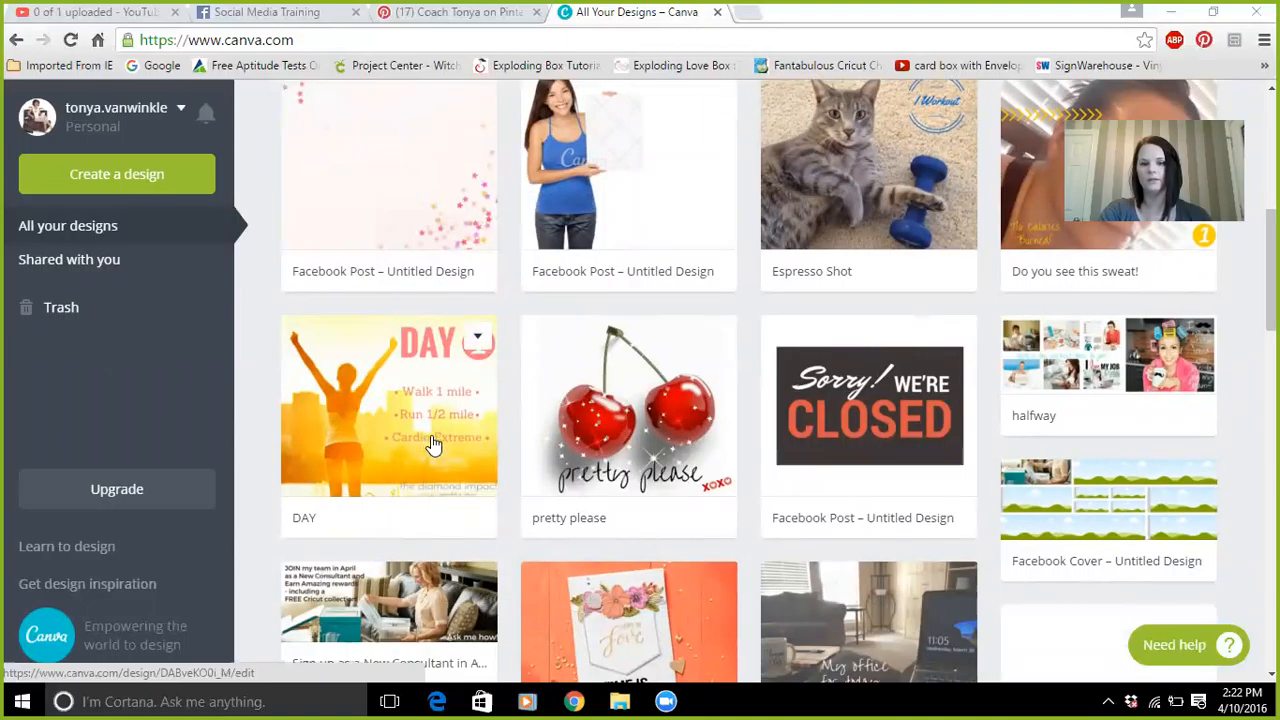
scroll(750, 440, "down", 3)
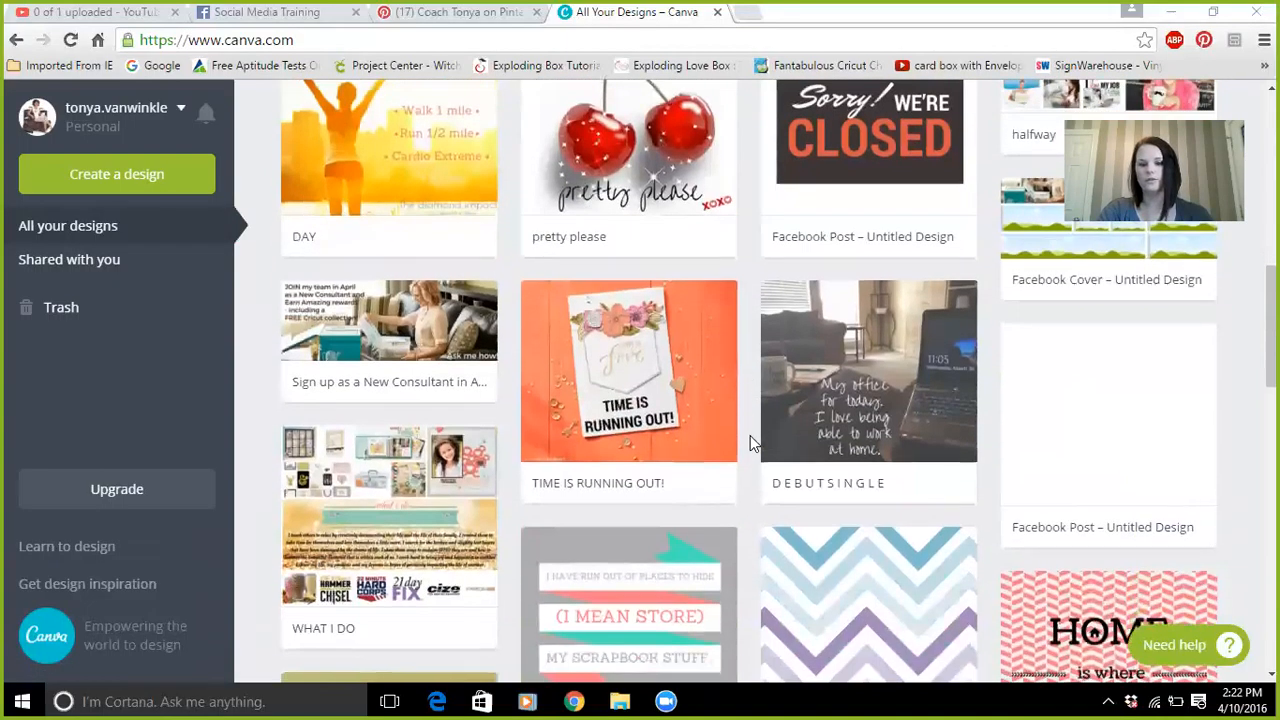
scroll(750, 440, "down", 3)
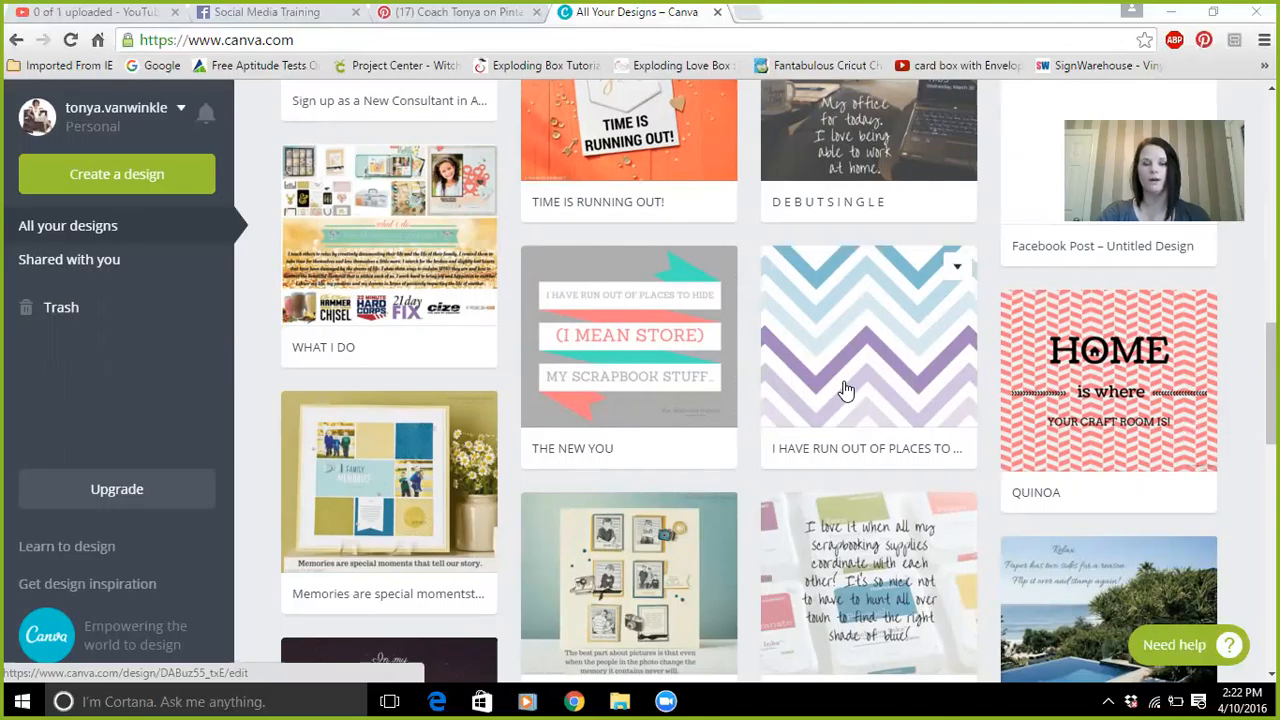
scroll(845, 390, "up", 10)
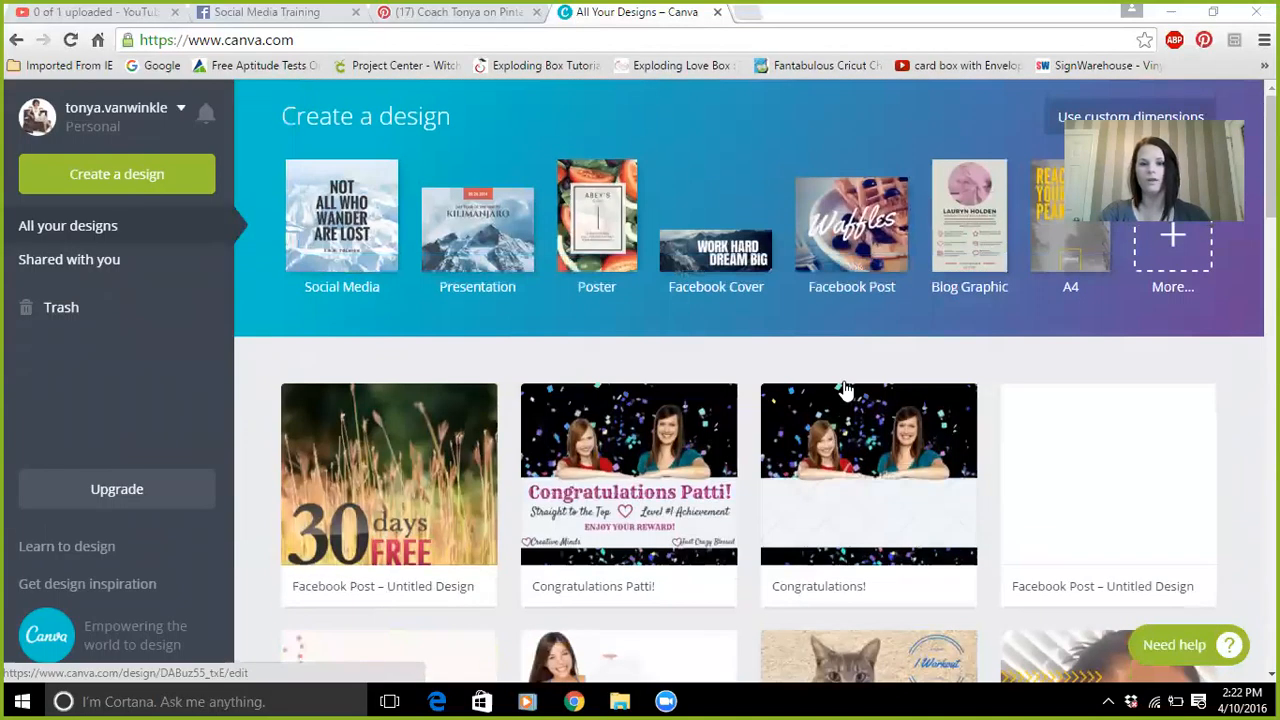
scroll(849, 478, "down", 4)
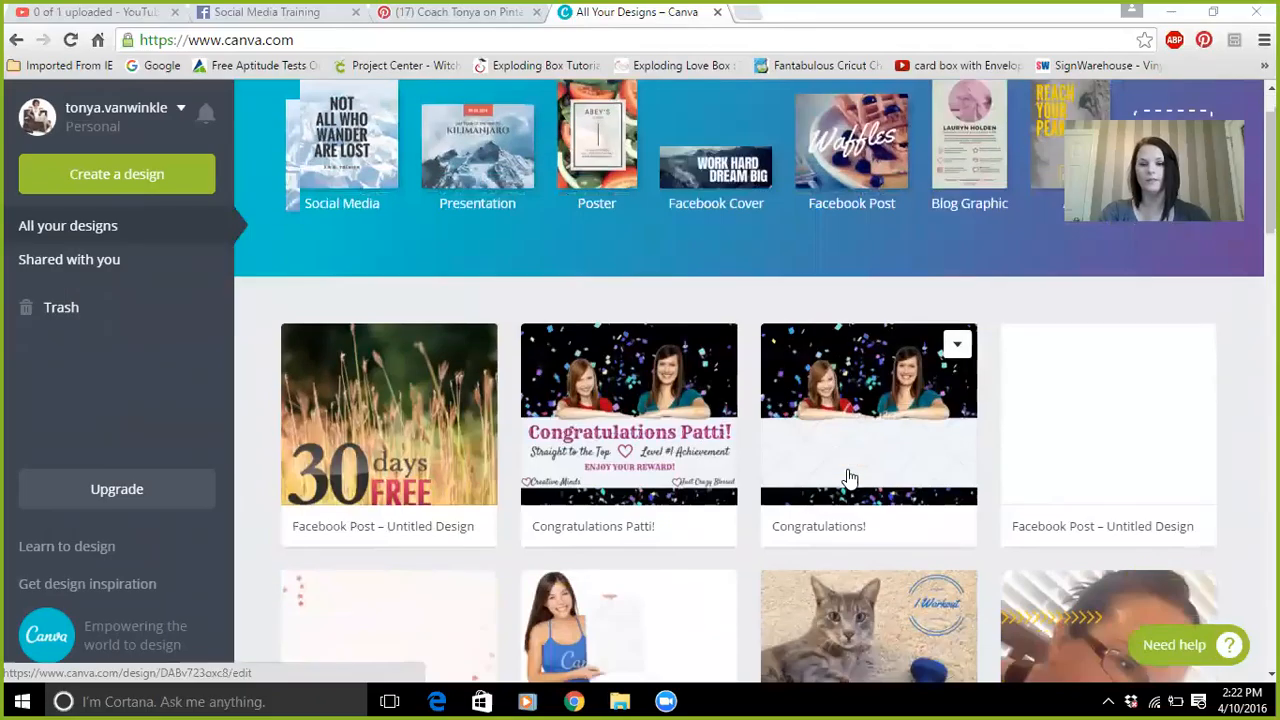
scroll(849, 478, "down", 8)
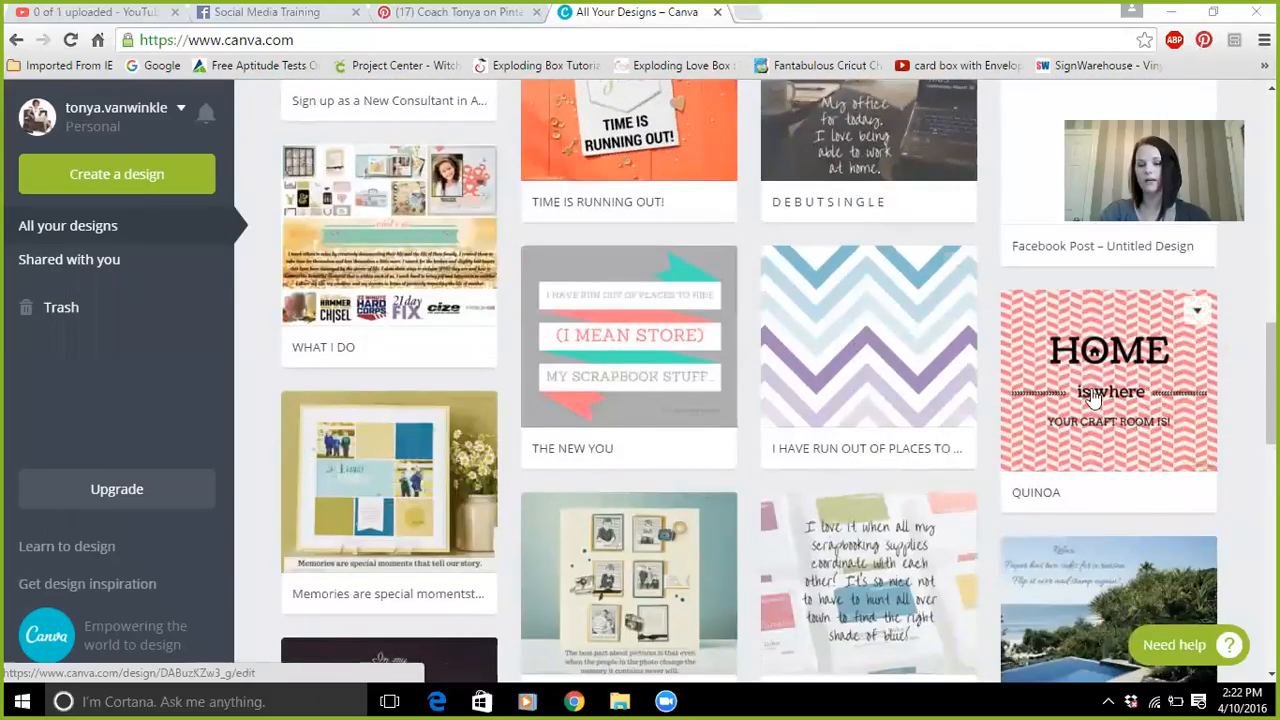
scroll(690, 549, "down", 3)
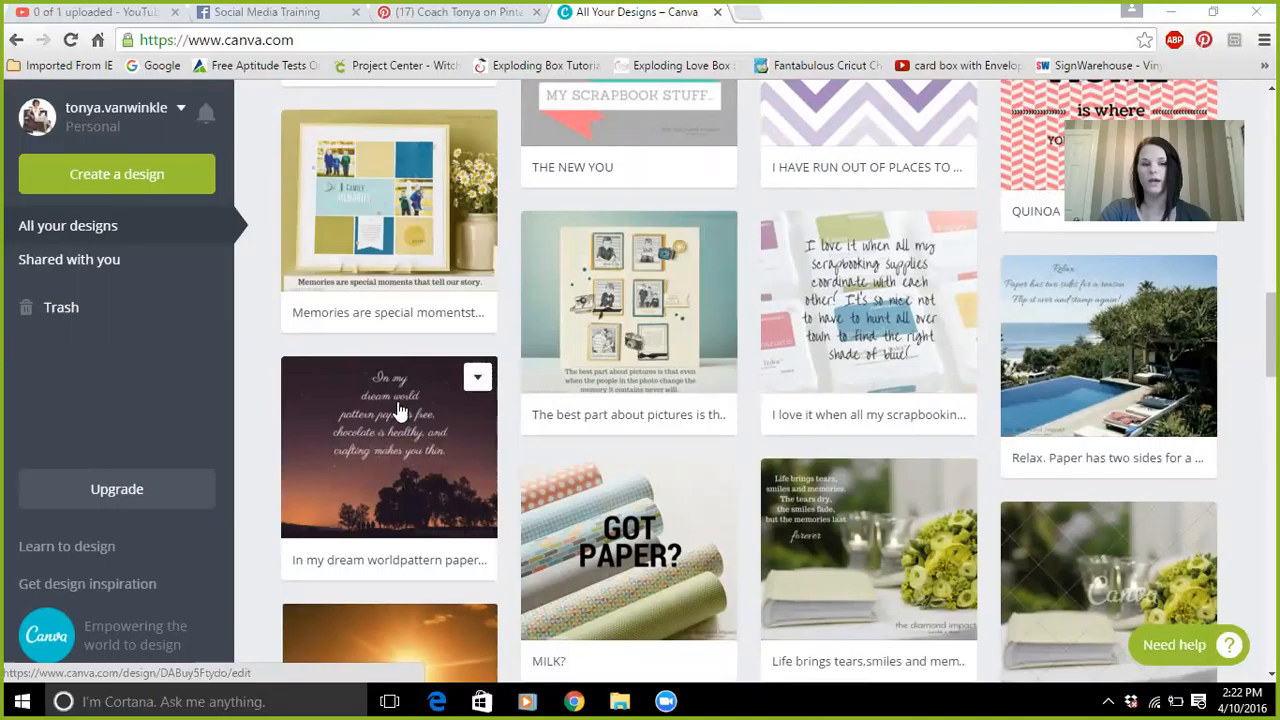
scroll(700, 480, "down", 1)
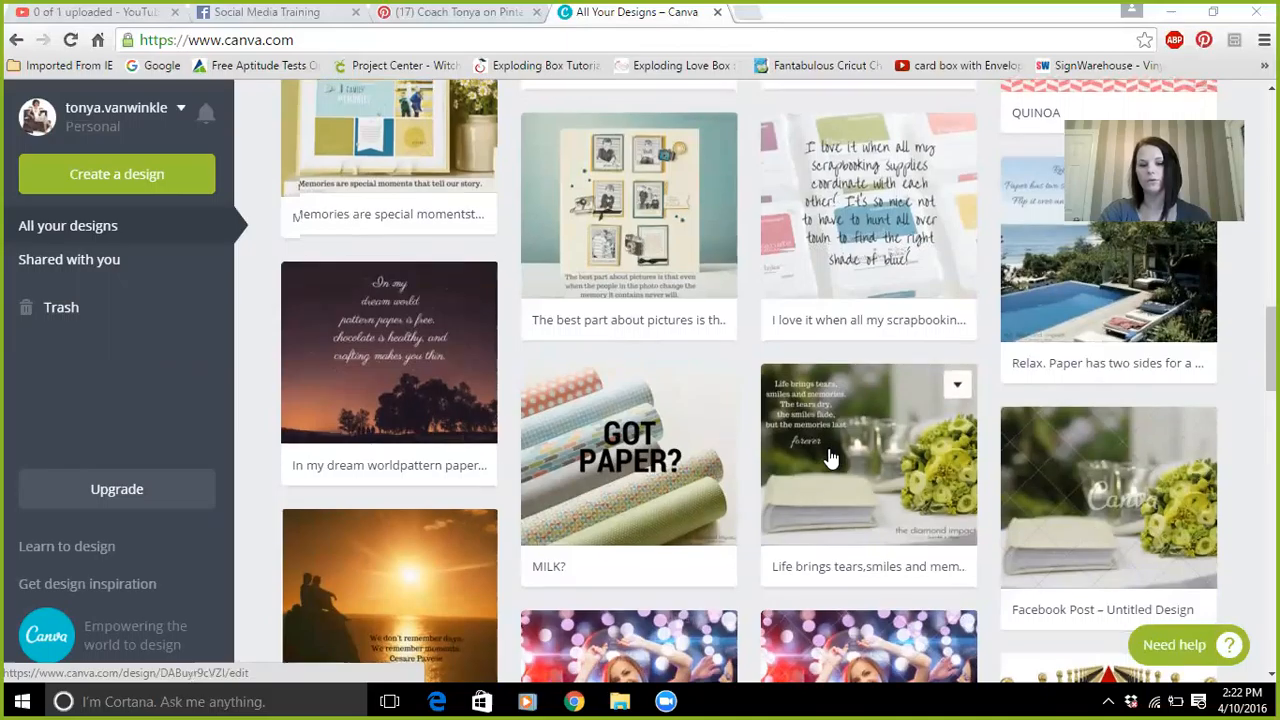
scroll(829, 452, "down", 3)
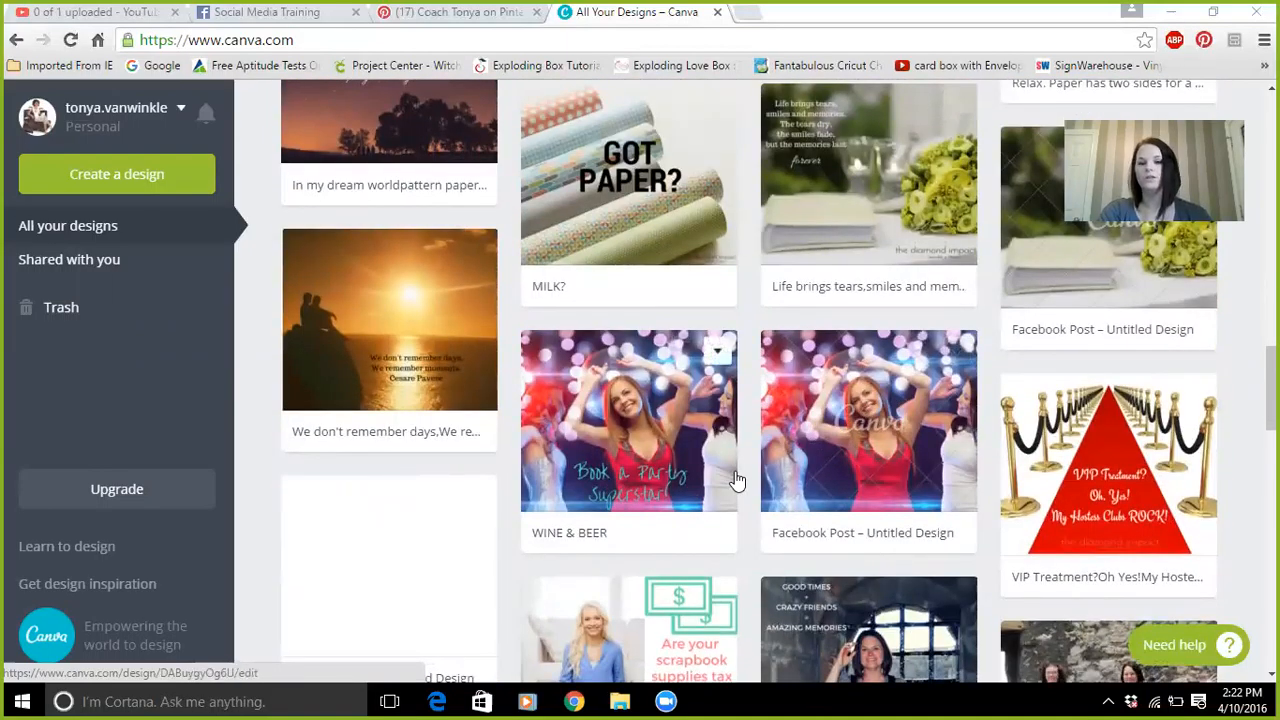
scroll(736, 481, "down", 4)
scroll(736, 481, "up", 9)
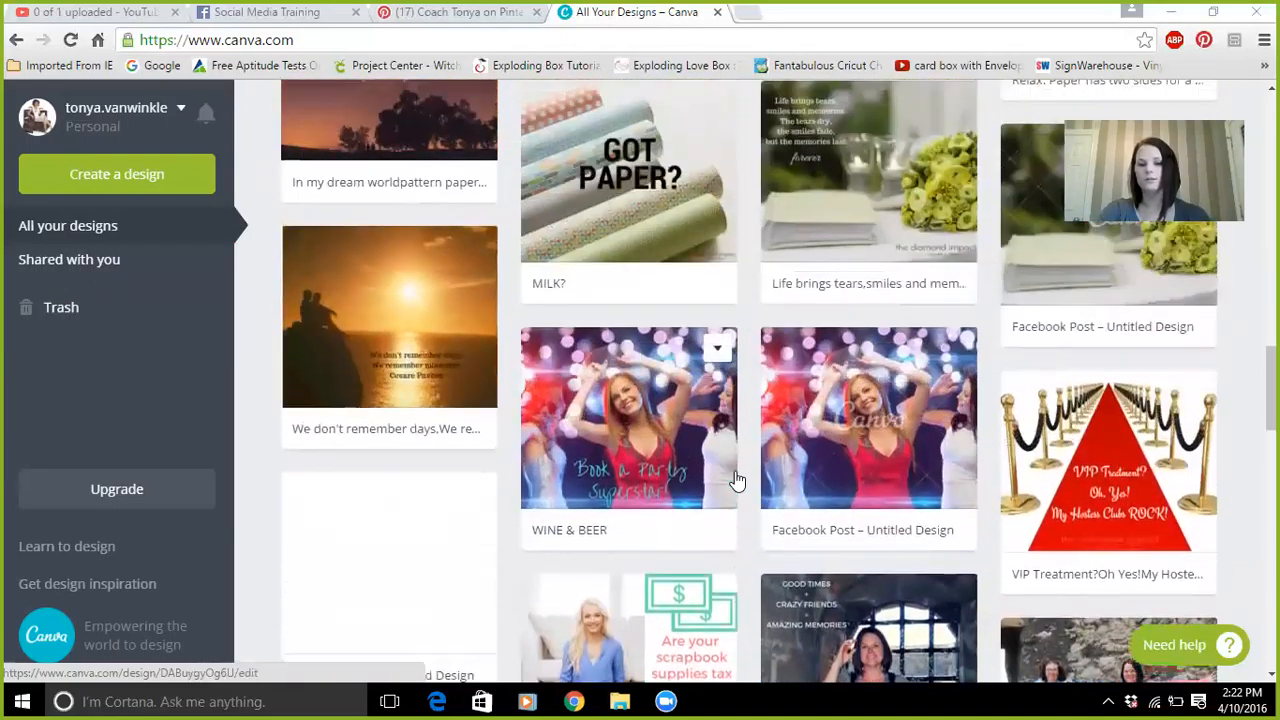
scroll(736, 481, "up", 10)
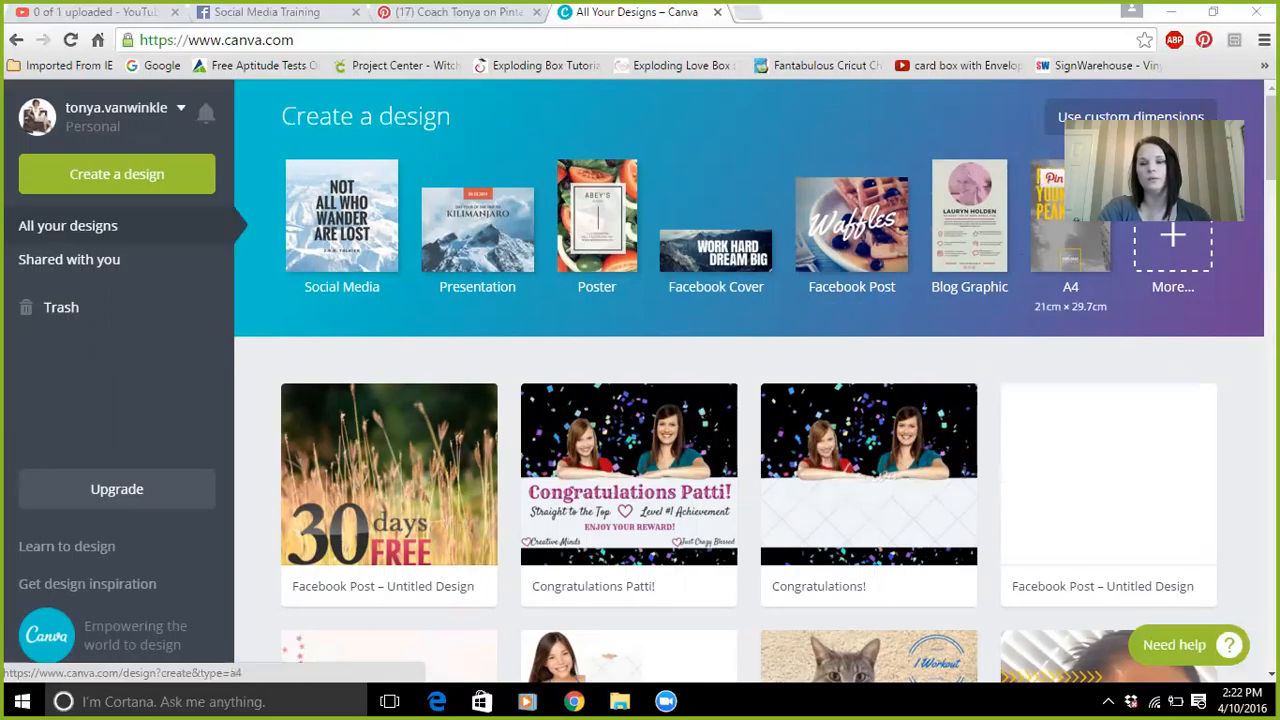
- Start a new Facebook Post from the full list of design types and apply the free teal "Creativity is intelligence having fun" layout
left_click(1173, 235)
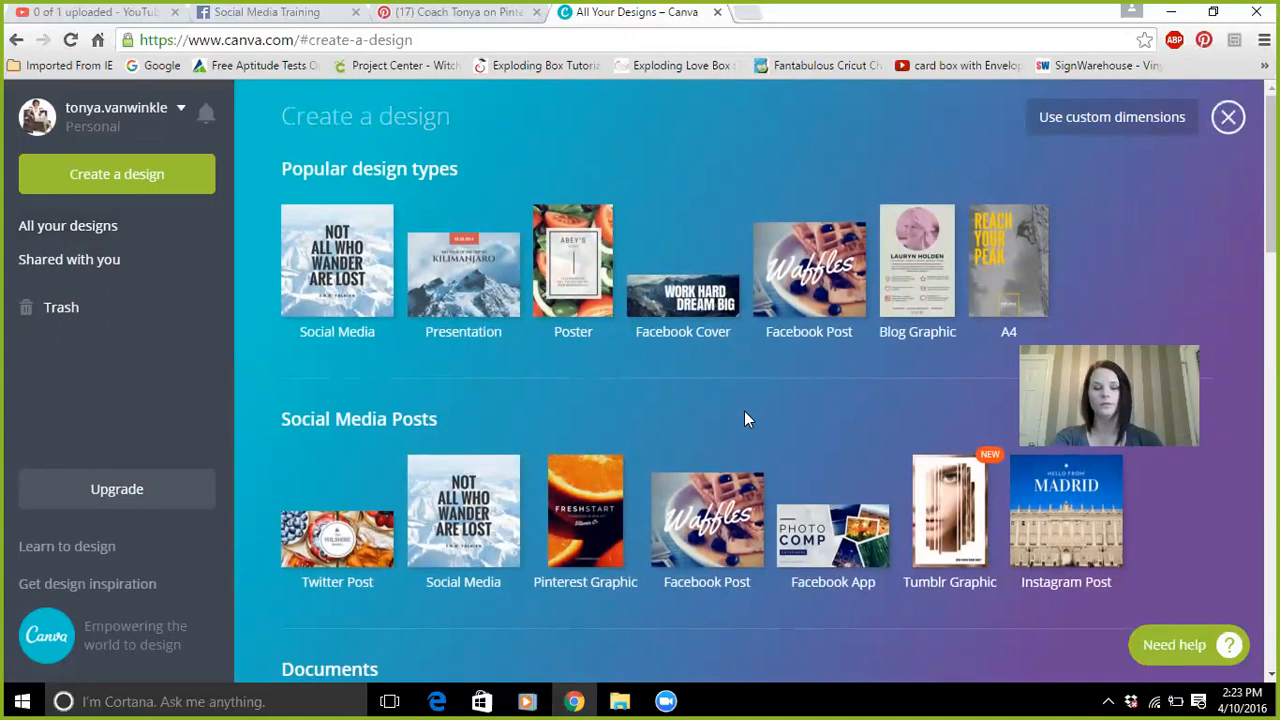
scroll(645, 422, "down", 1)
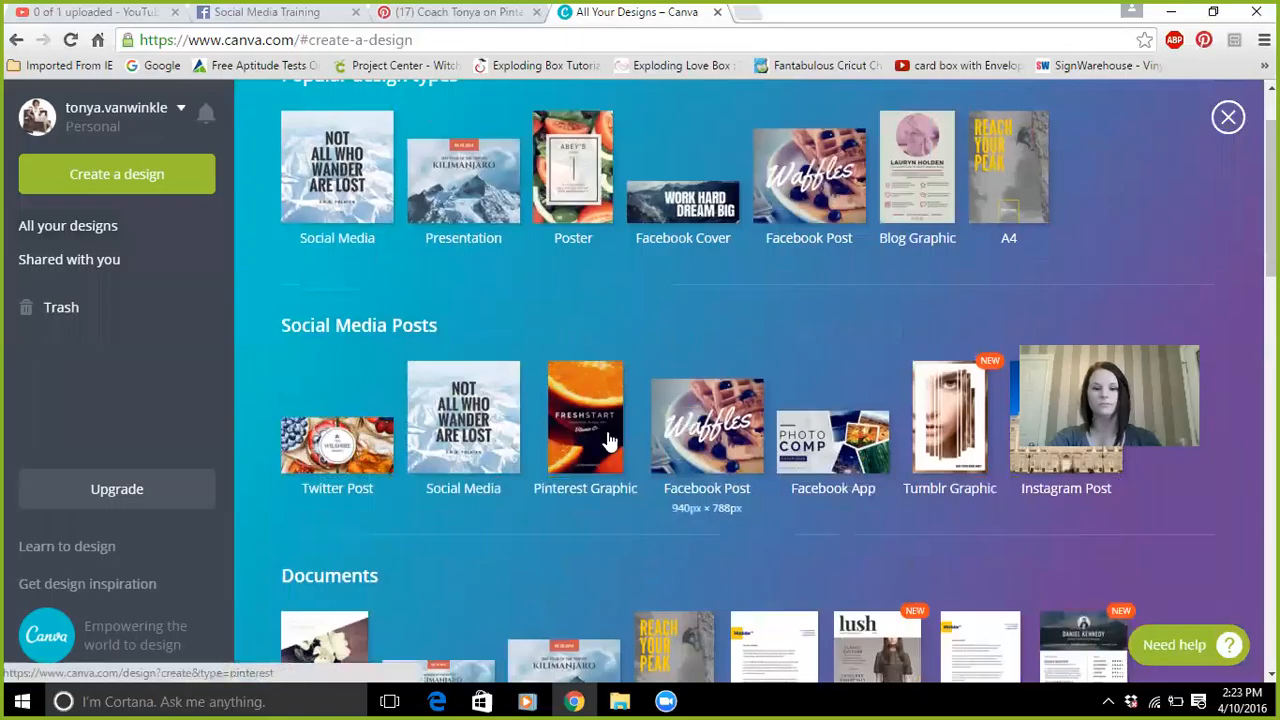
scroll(597, 378, "down", 1)
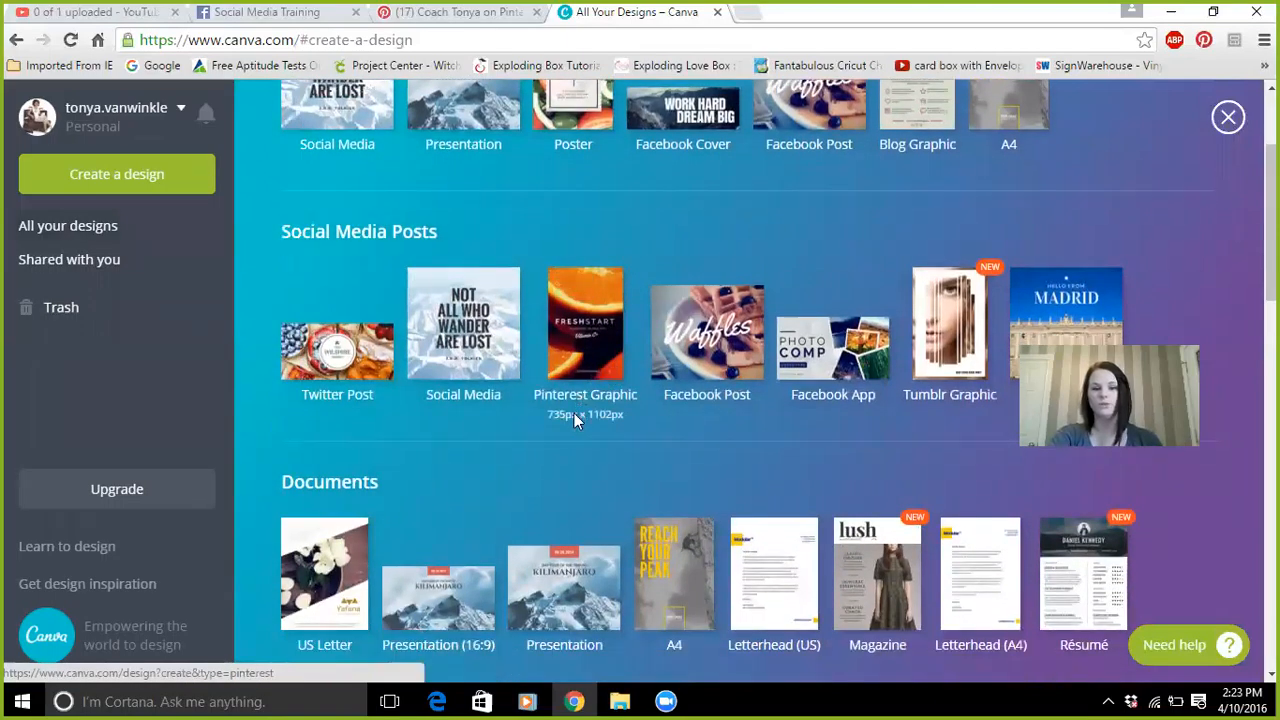
scroll(572, 416, "down", 2)
scroll(572, 425, "down", 4)
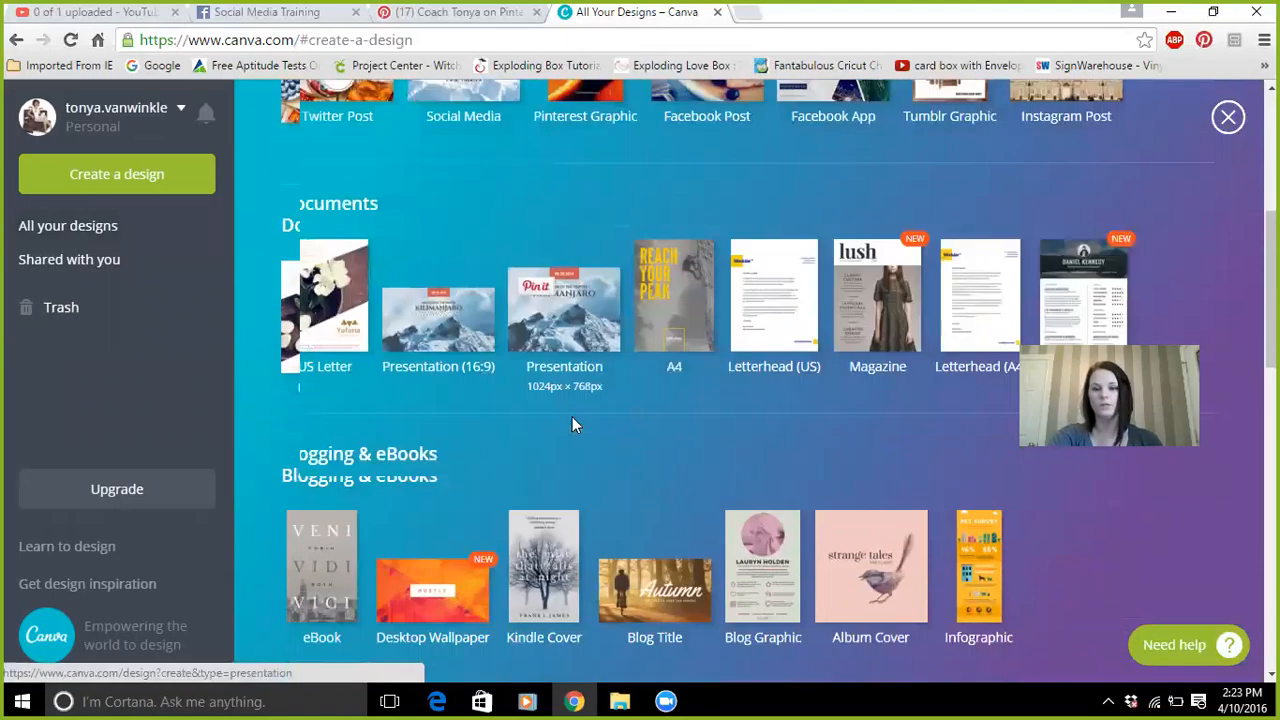
scroll(572, 425, "up", 7)
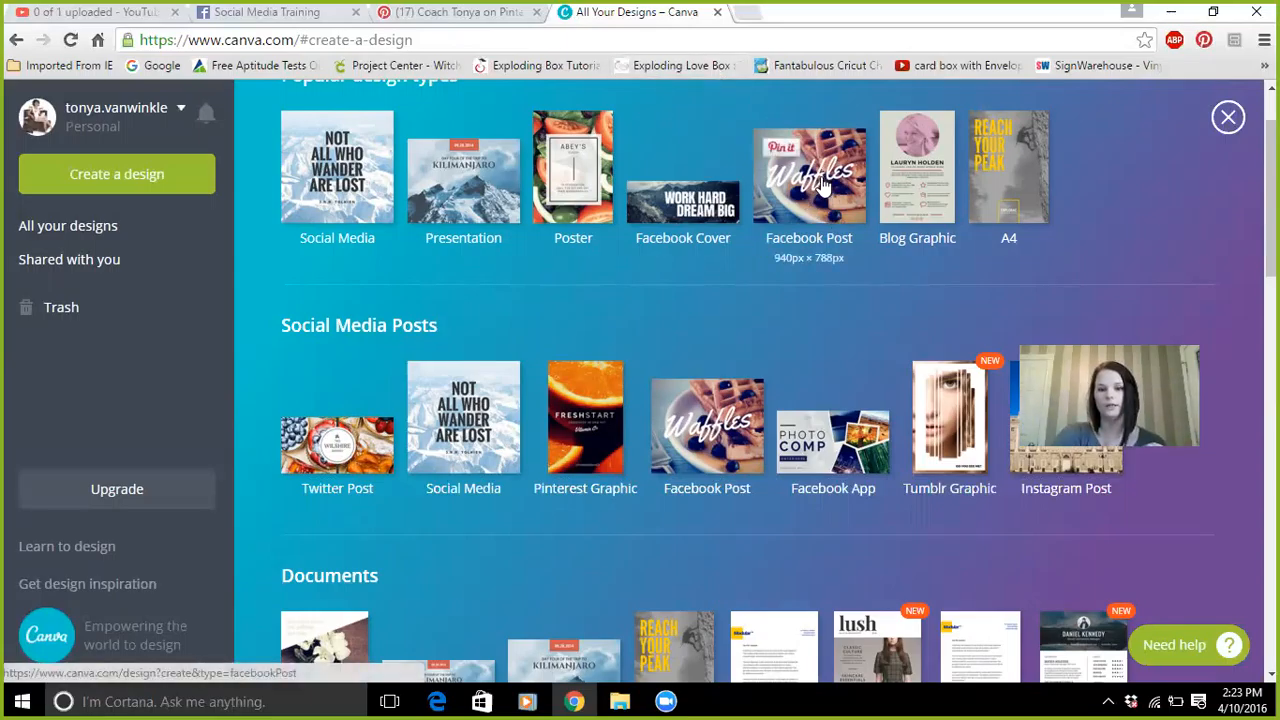
left_click(822, 185)
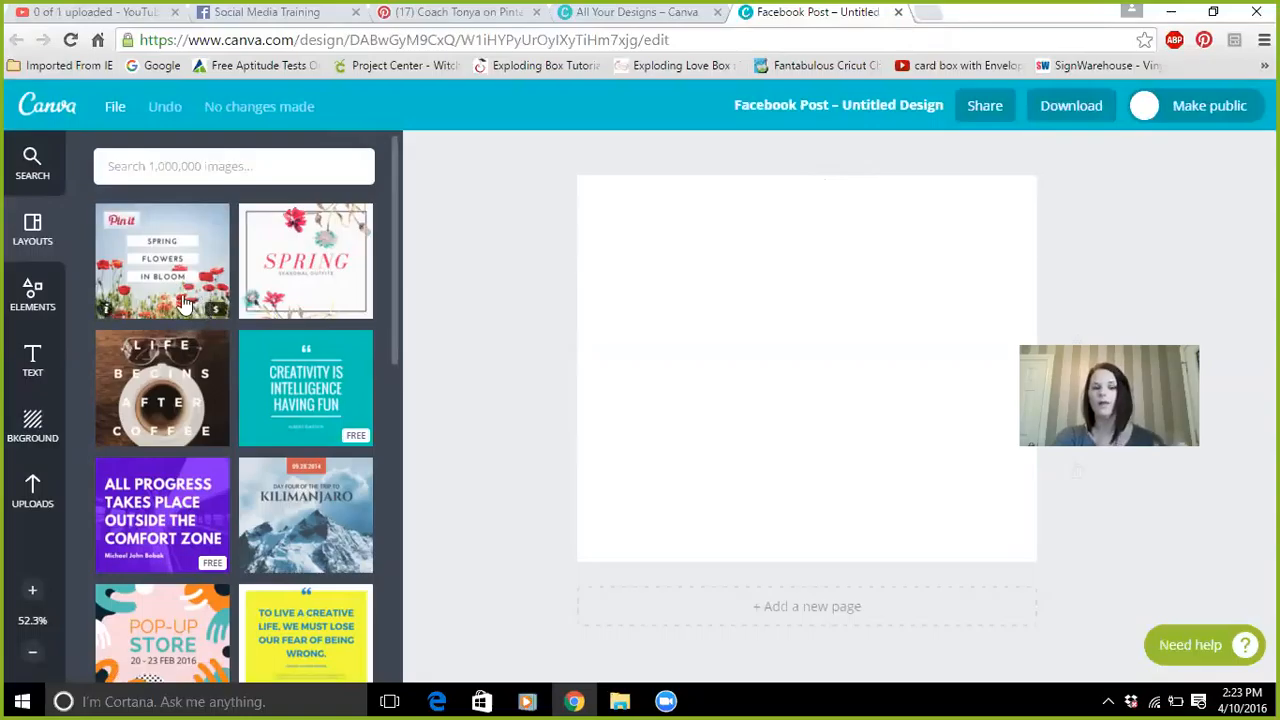
left_click(293, 410)
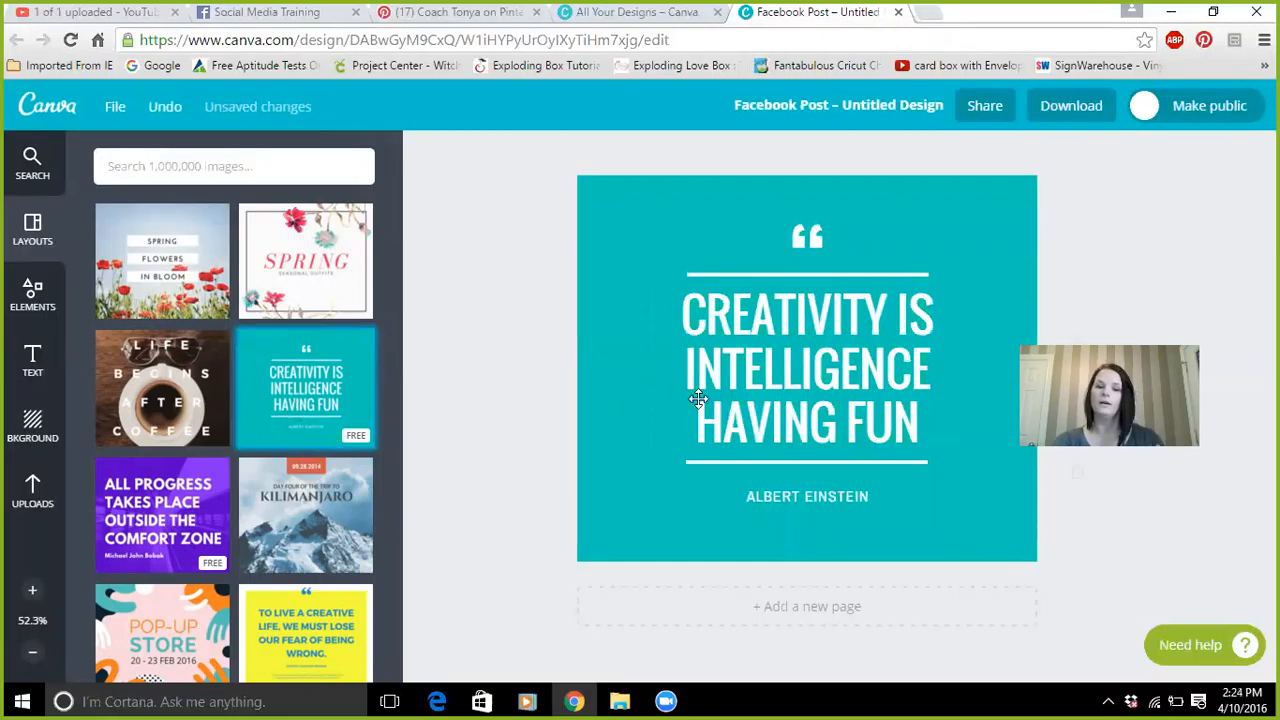
- Select the main quote text and view its available fonts and text colours
left_click(794, 404)
left_click_drag(893, 425, 684, 318)
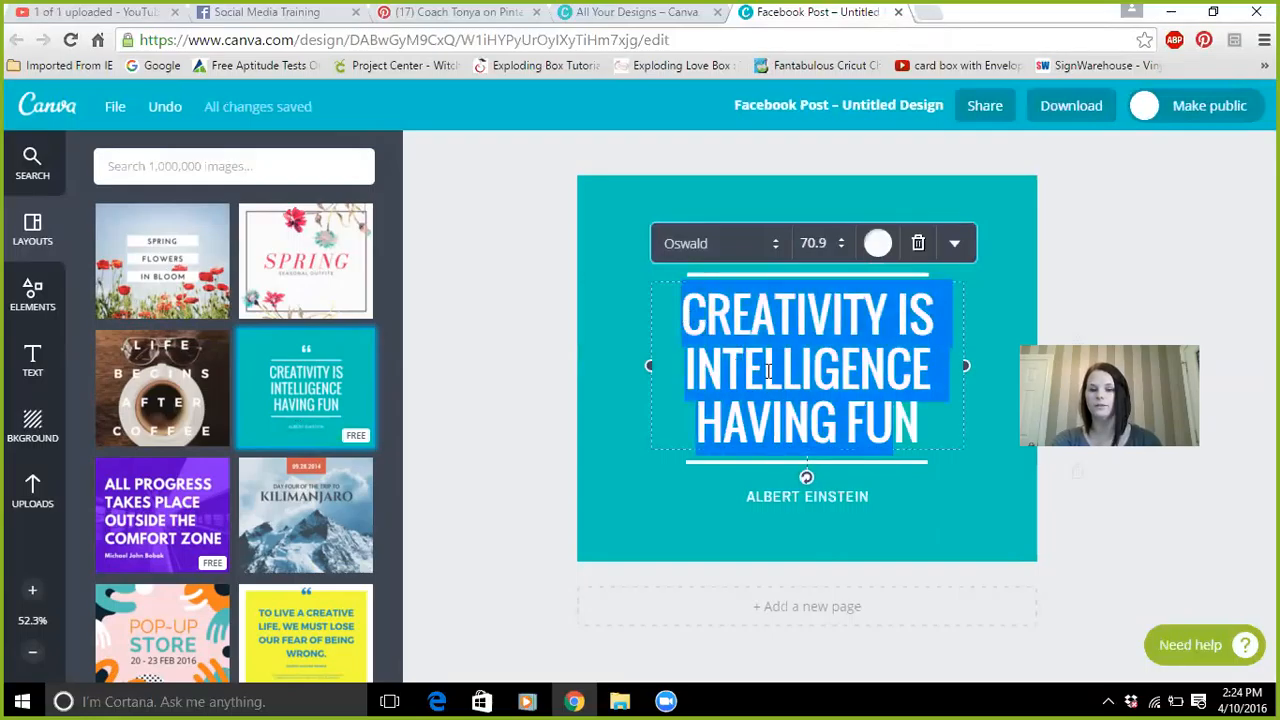
left_click(737, 258)
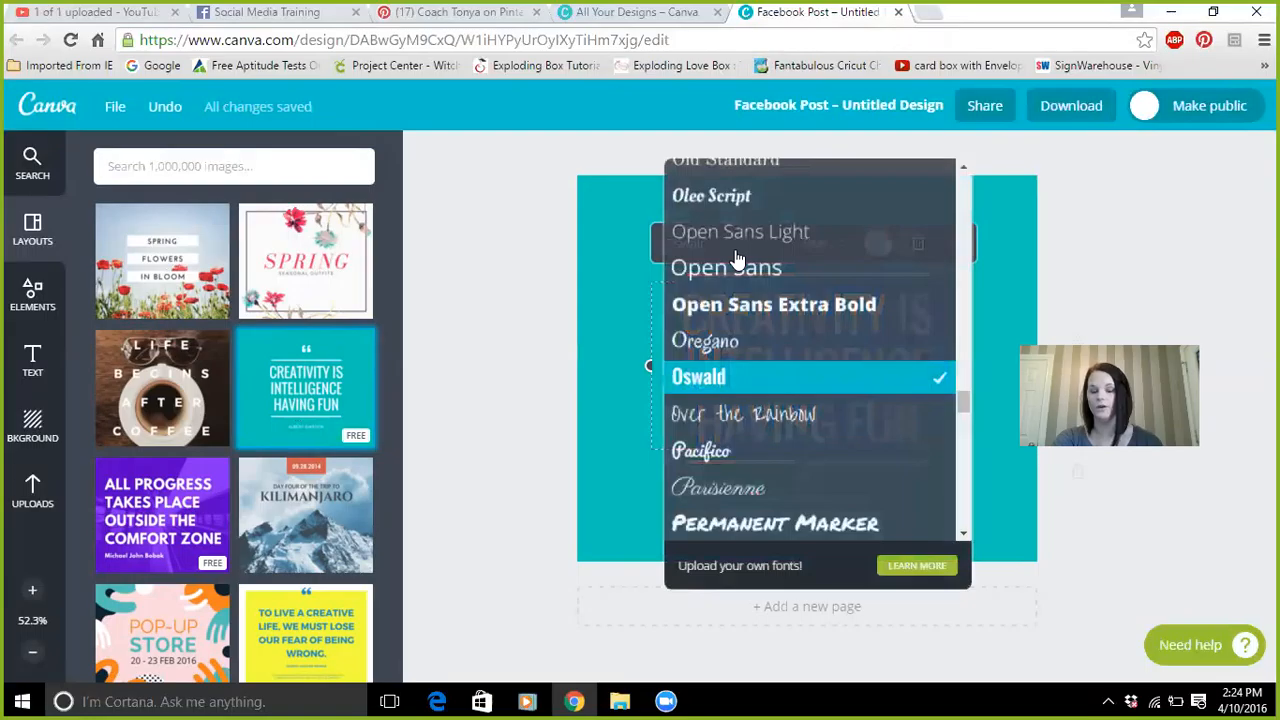
left_click(599, 277)
left_click(877, 245)
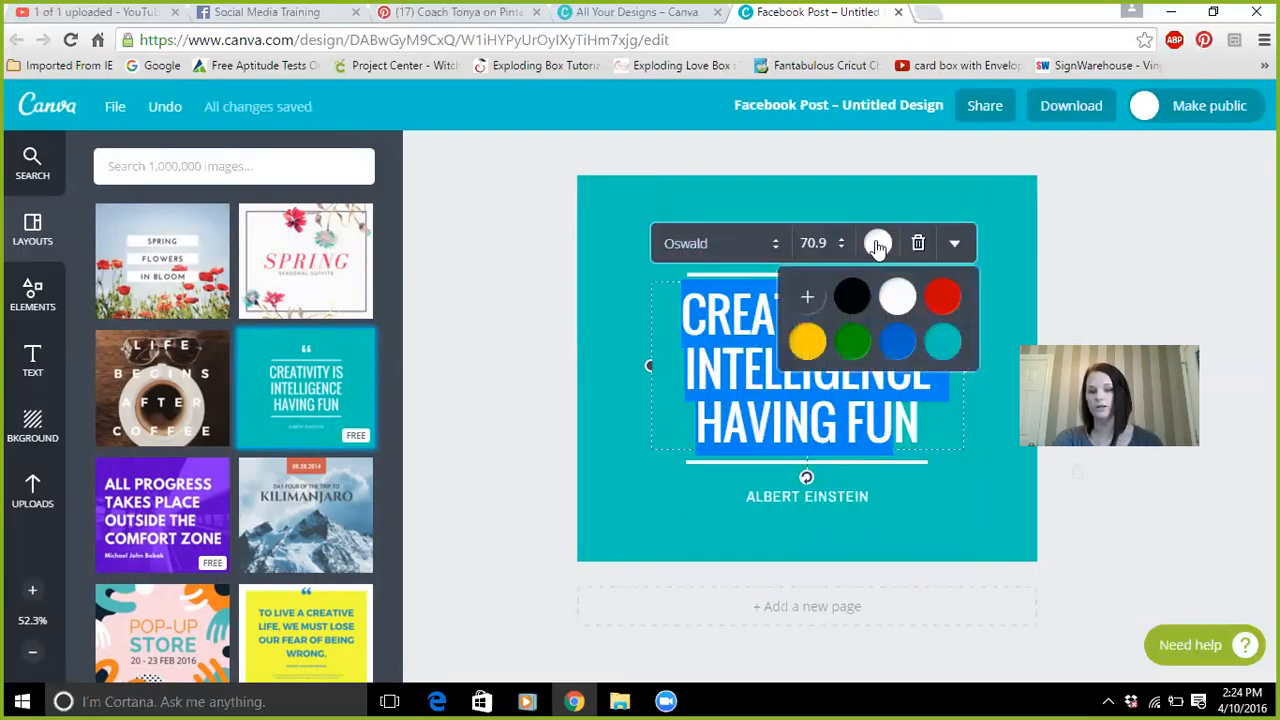
left_click(878, 247)
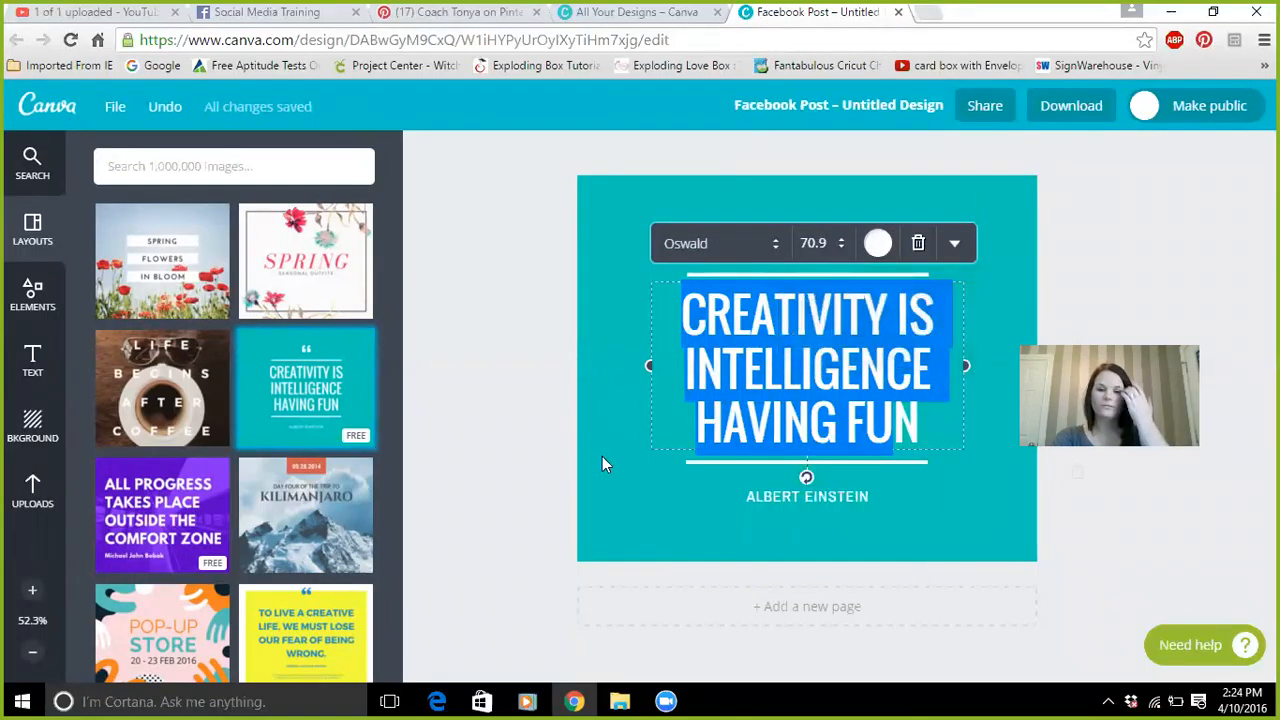
- Delete the teal background from the quote layout
left_click(630, 450)
left_click(674, 273)
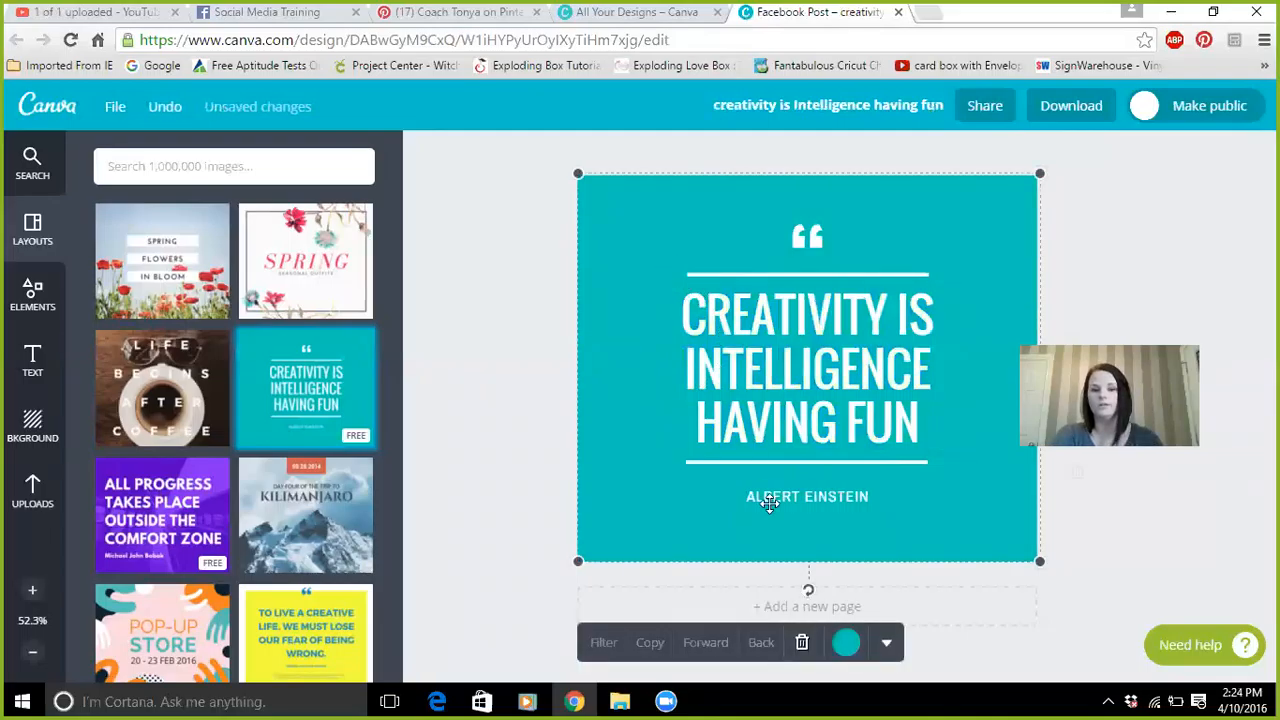
left_click(801, 642)
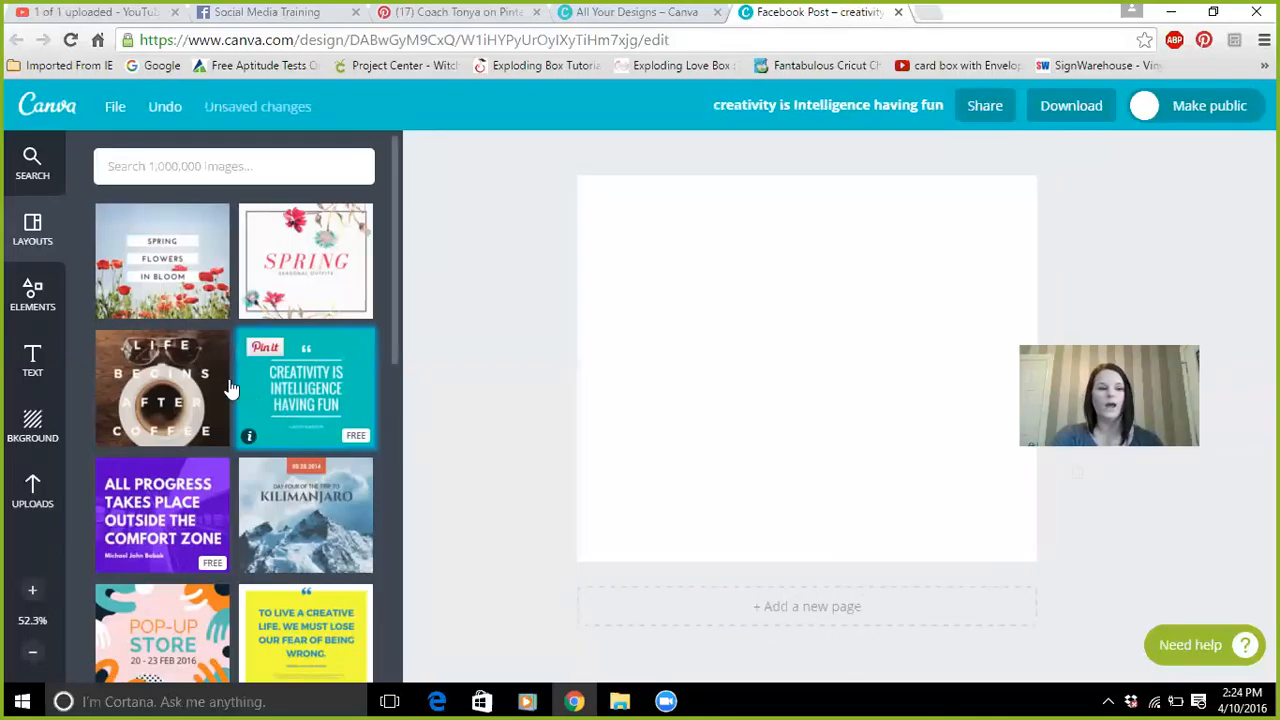
- Search the image library for "free"
left_click(143, 168)
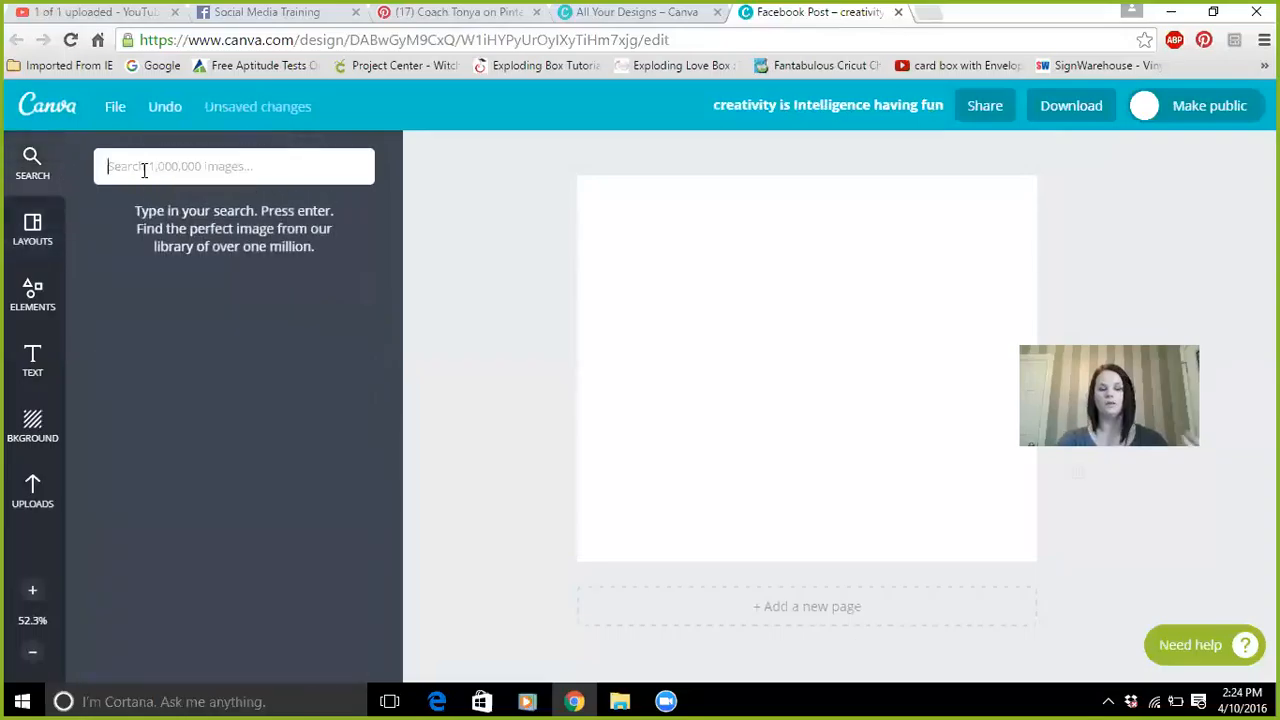
type("free")
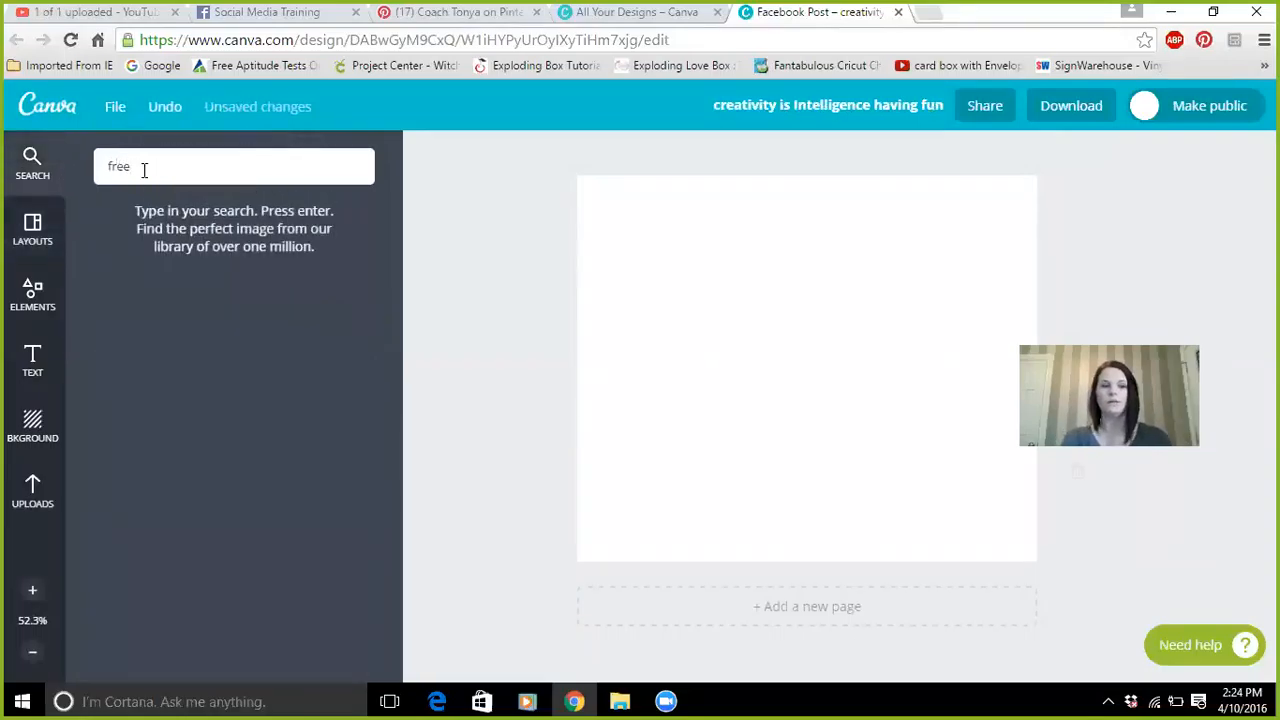
key("Return")
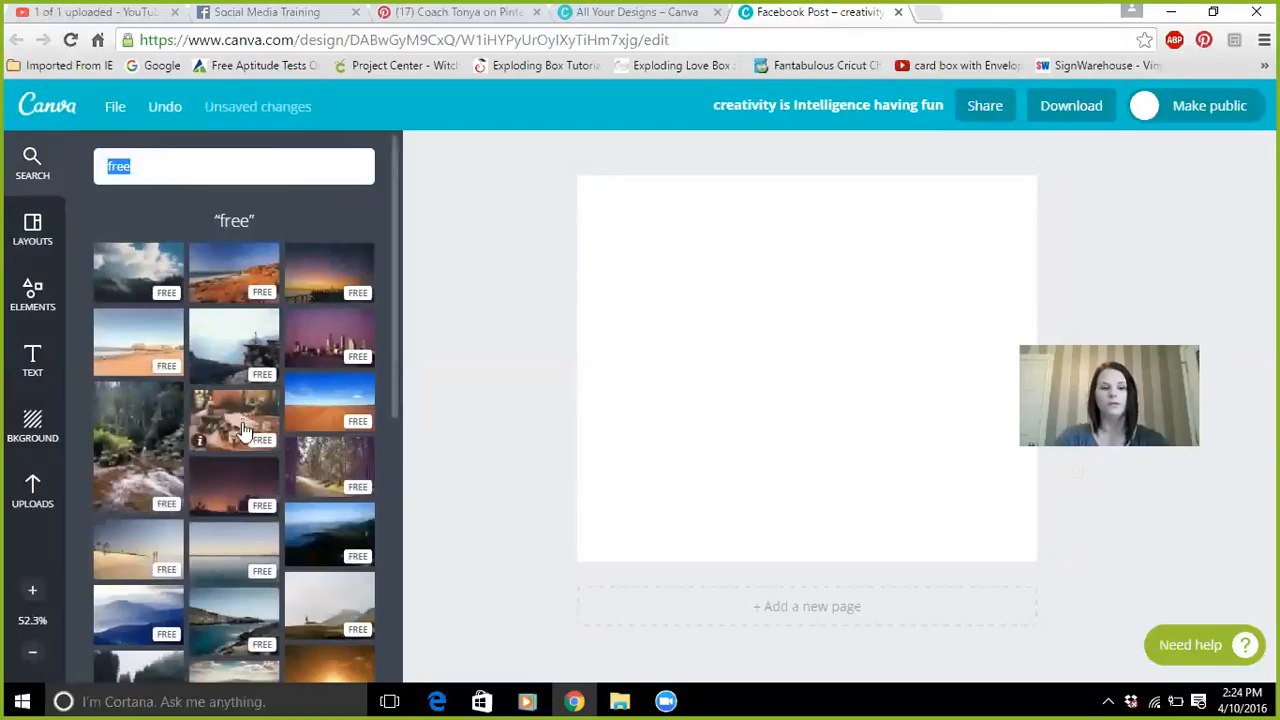
- Add the free sunset pier photo to the design and enlarge it to cover the whole page
left_click(333, 291)
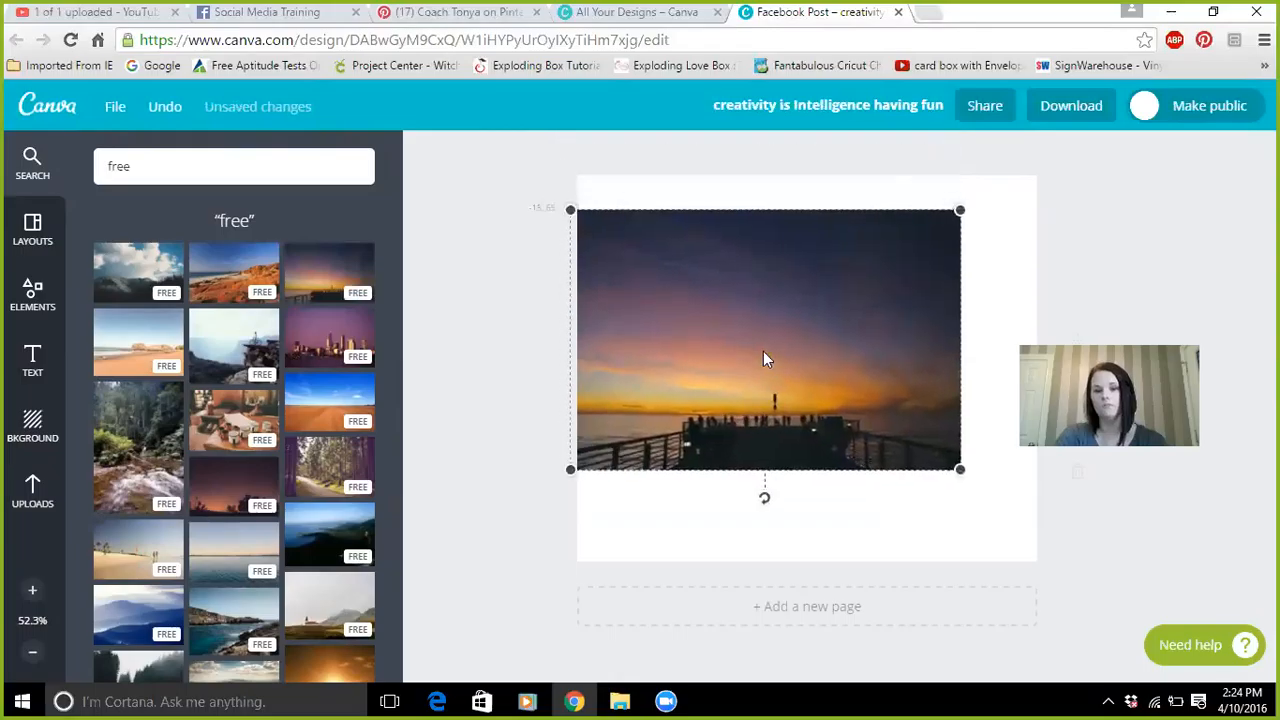
left_click_drag(771, 354, 817, 367)
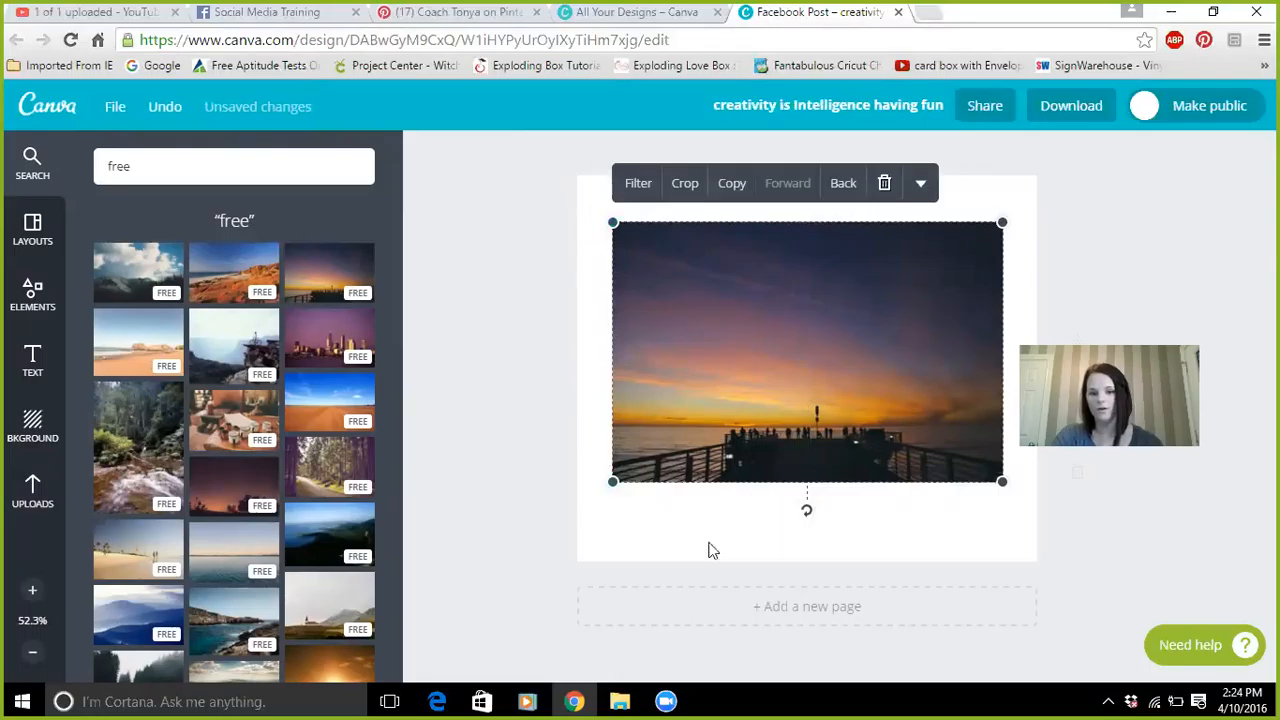
left_click_drag(611, 479, 521, 645)
left_click_drag(998, 221, 1073, 176)
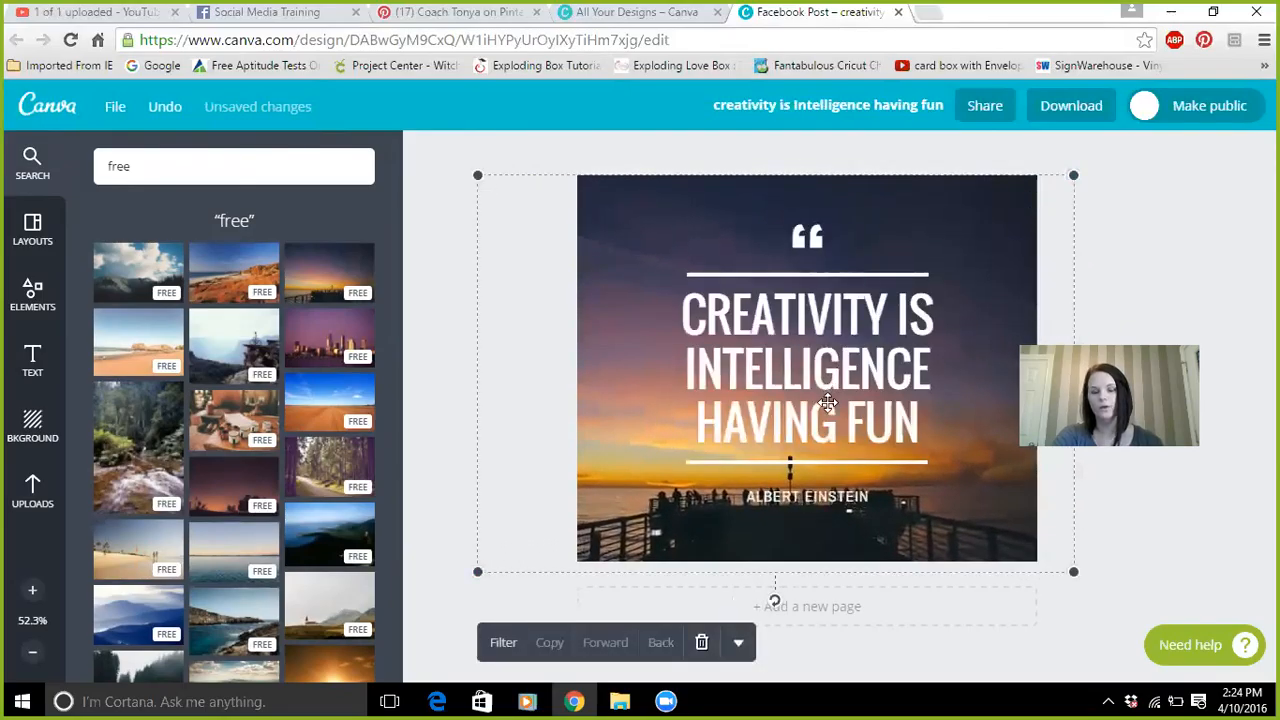
- Delete the remaining quote layout elements over the photo: the quote text, quotation mark, both white lines and author name
left_click(810, 356)
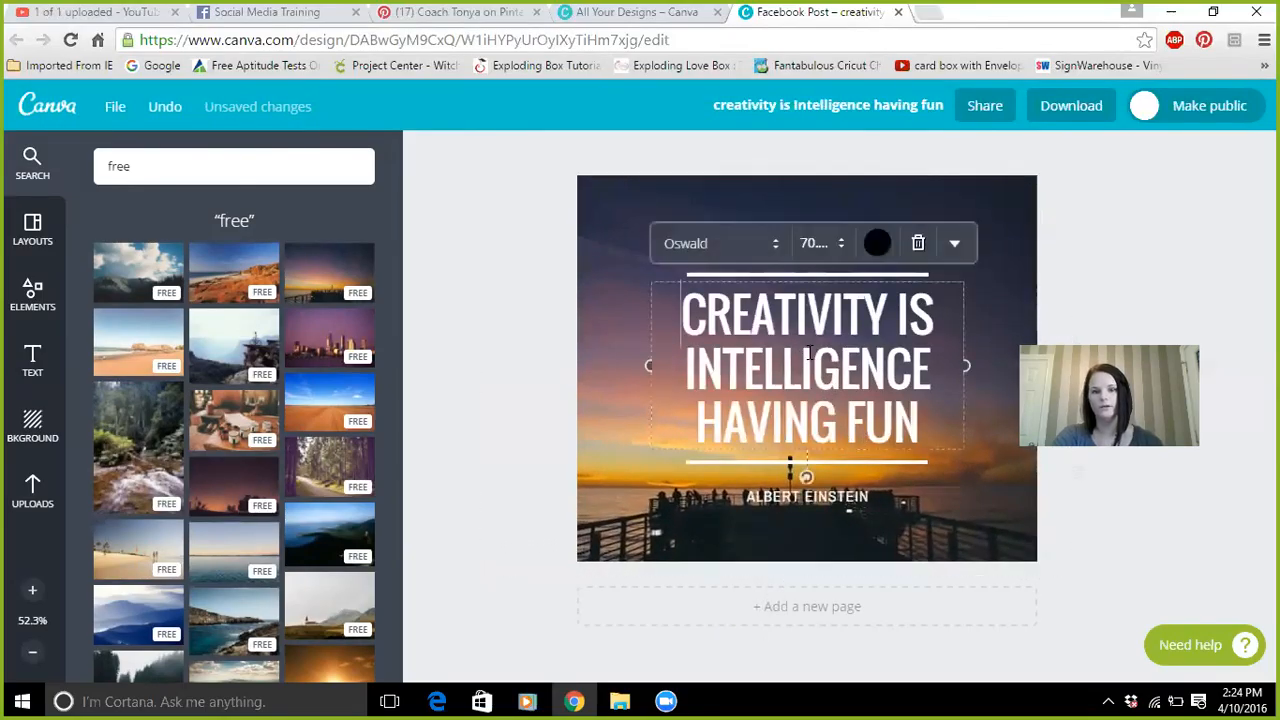
left_click(916, 243)
left_click(829, 272)
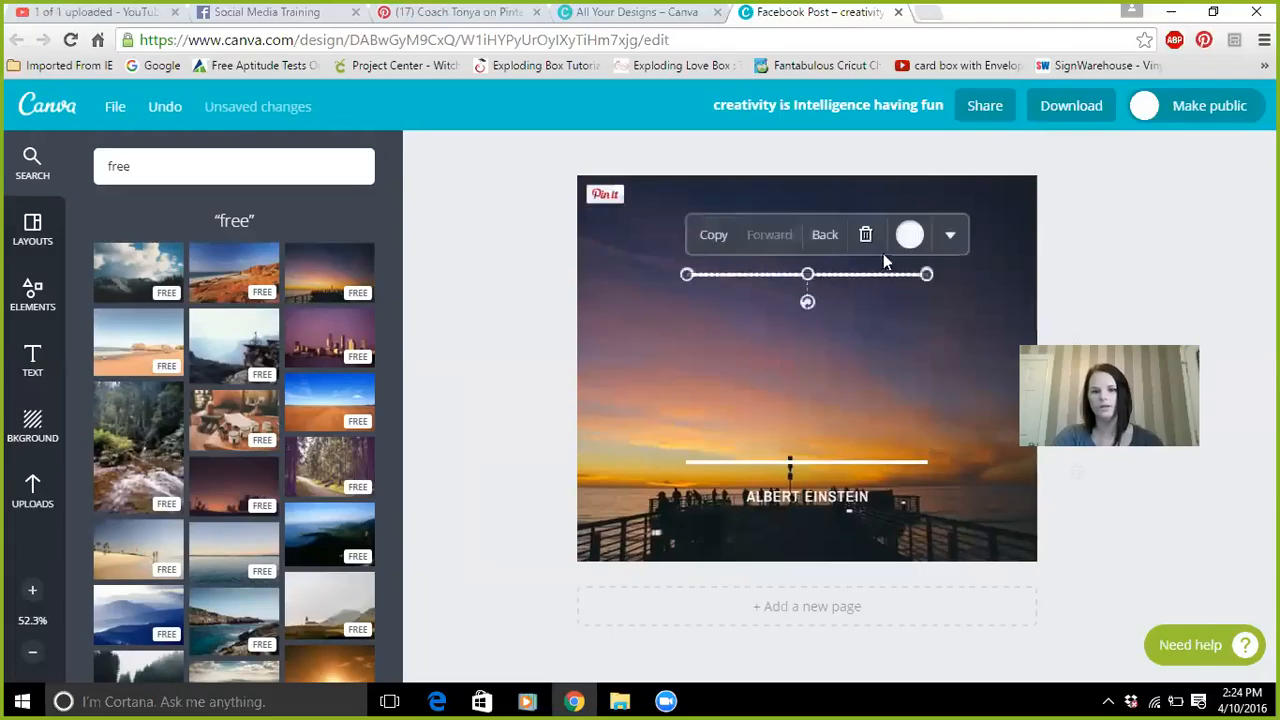
left_click(866, 234)
left_click(805, 248)
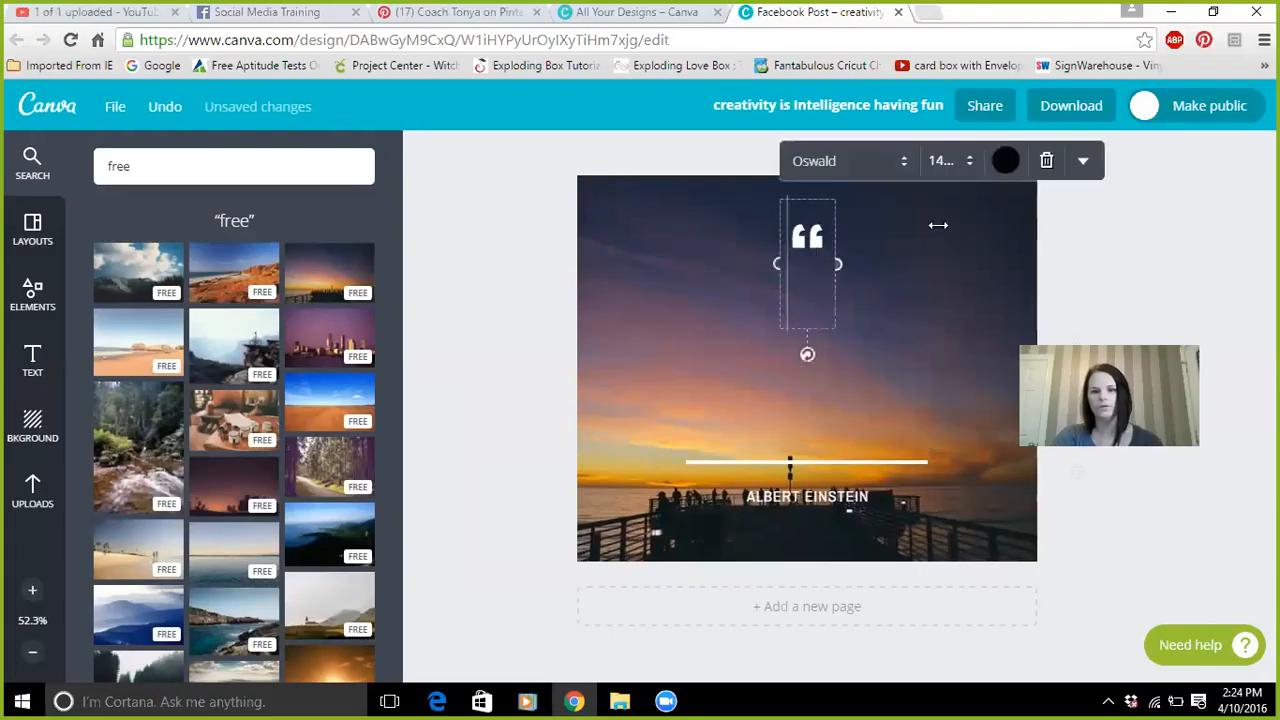
left_click(1040, 164)
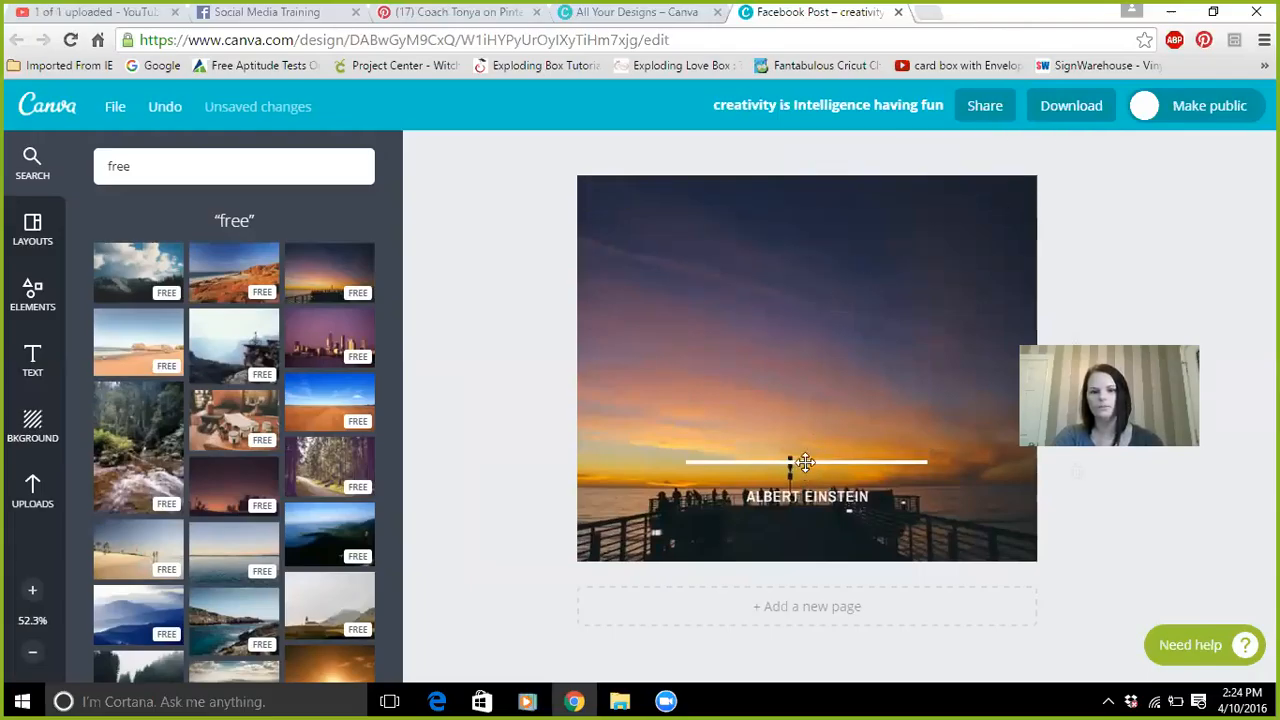
left_click(804, 465)
left_click(864, 427)
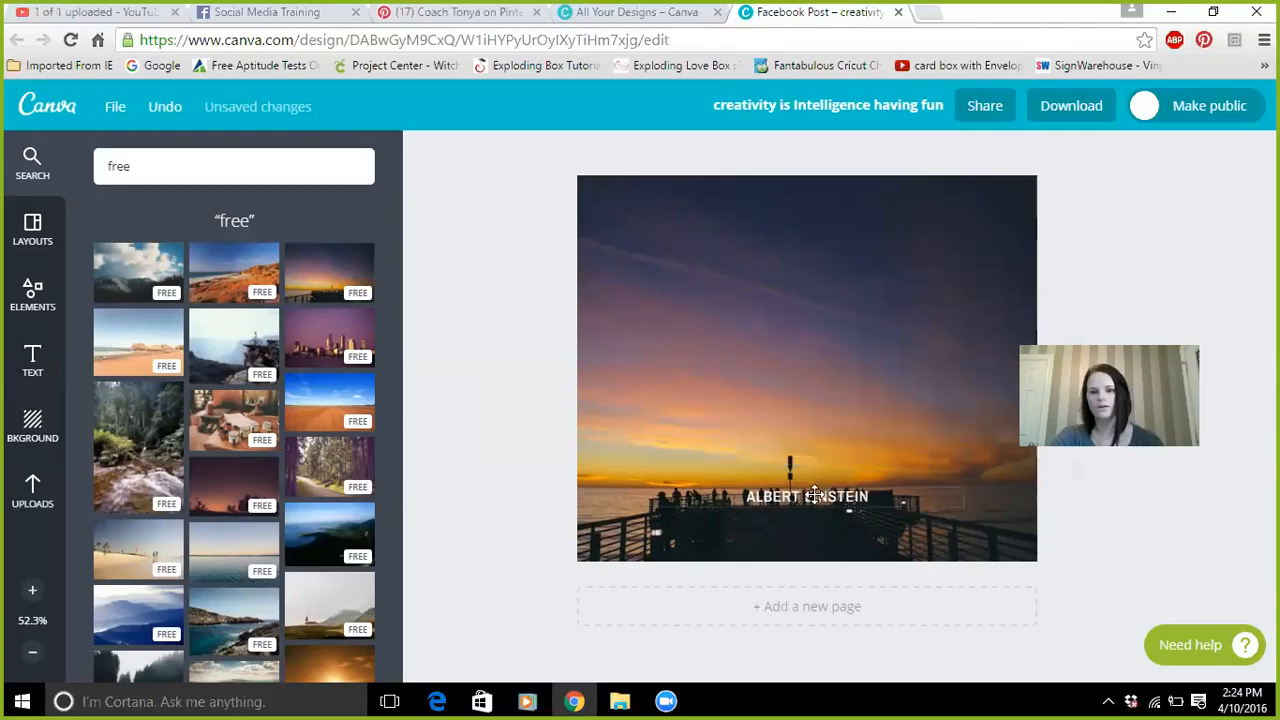
left_click(815, 495)
left_click(918, 449)
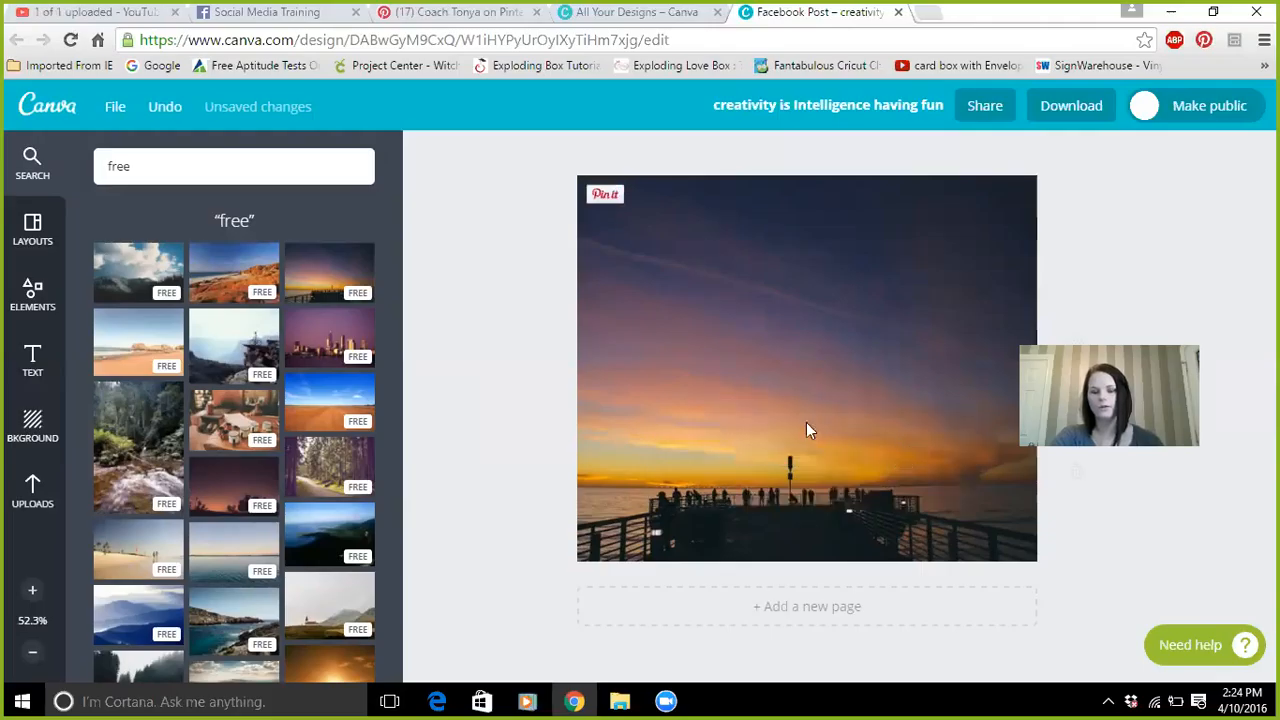
- Reposition the sunset pier photo so it is horizontally and vertically centred on the page and covers it completely
left_click(618, 400)
mouse_move(669, 389)
left_mouse_down()
mouse_move(766, 389)
mouse_move(597, 400)
mouse_move(563, 389)
mouse_move(668, 385)
mouse_move(665, 400)
mouse_move(680, 374)
mouse_move(681, 395)
left_mouse_up()
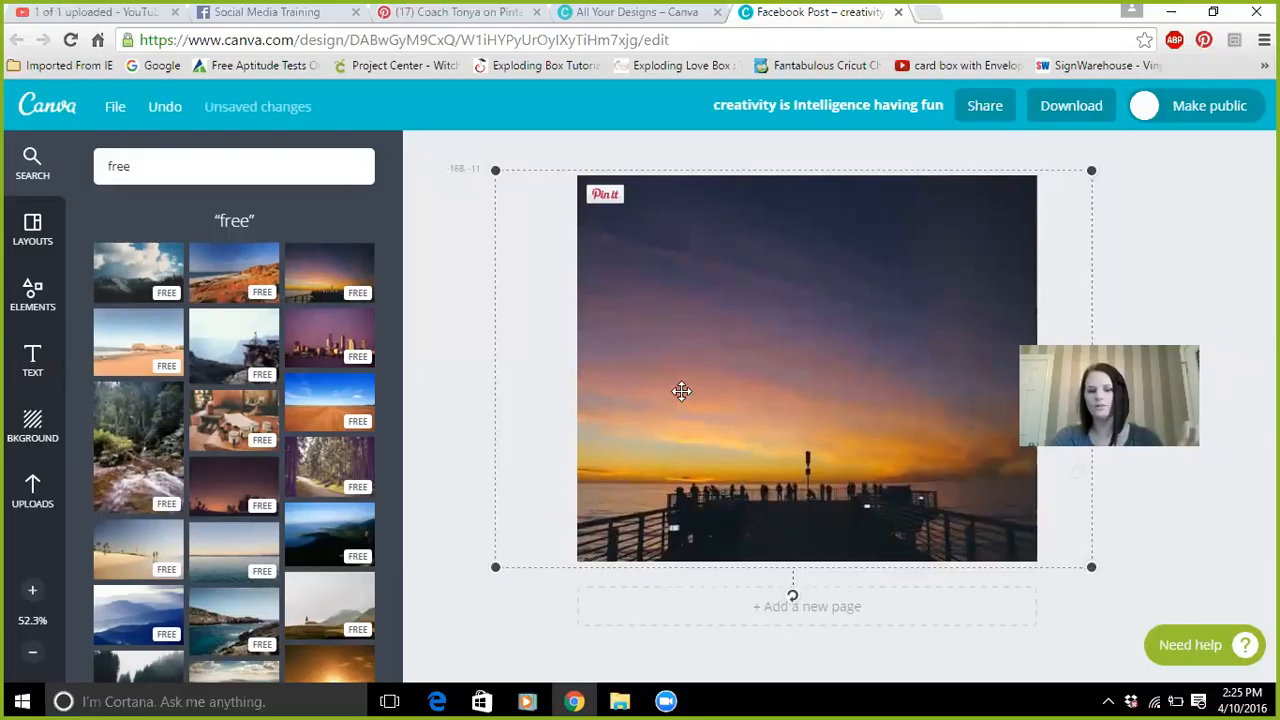
left_click_drag(681, 391, 681, 391)
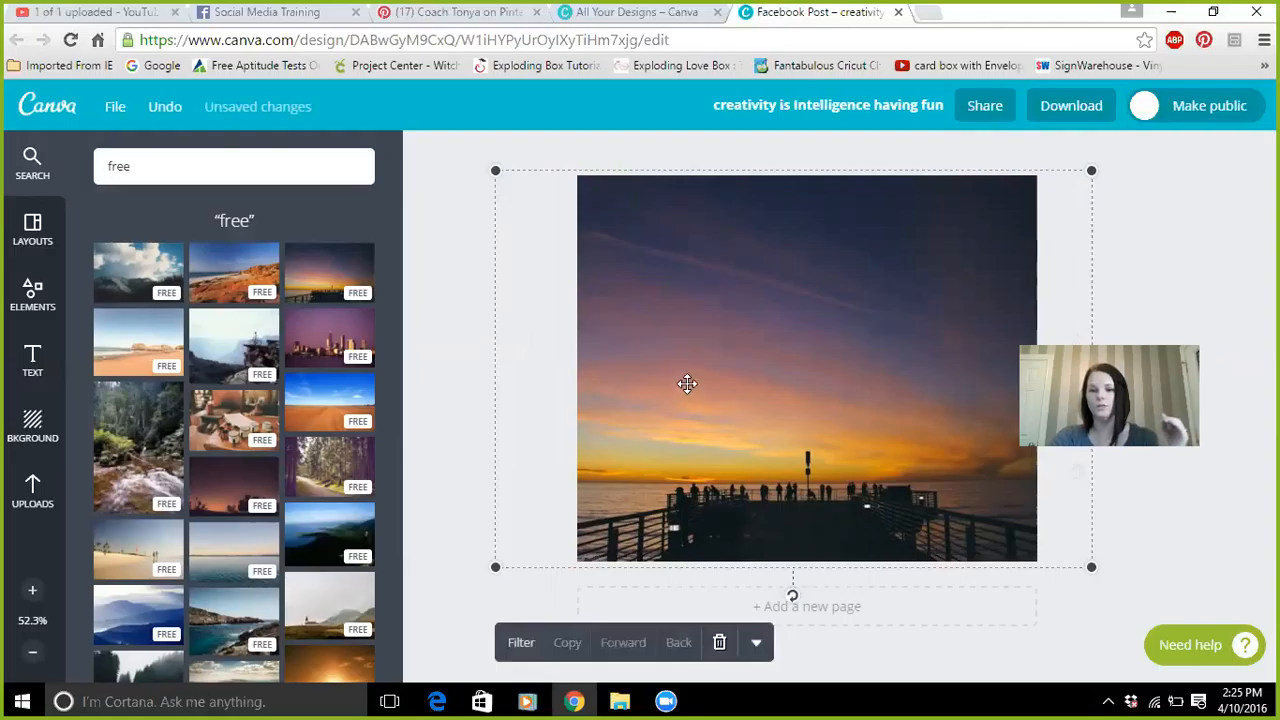
left_click_drag(687, 387, 700, 401)
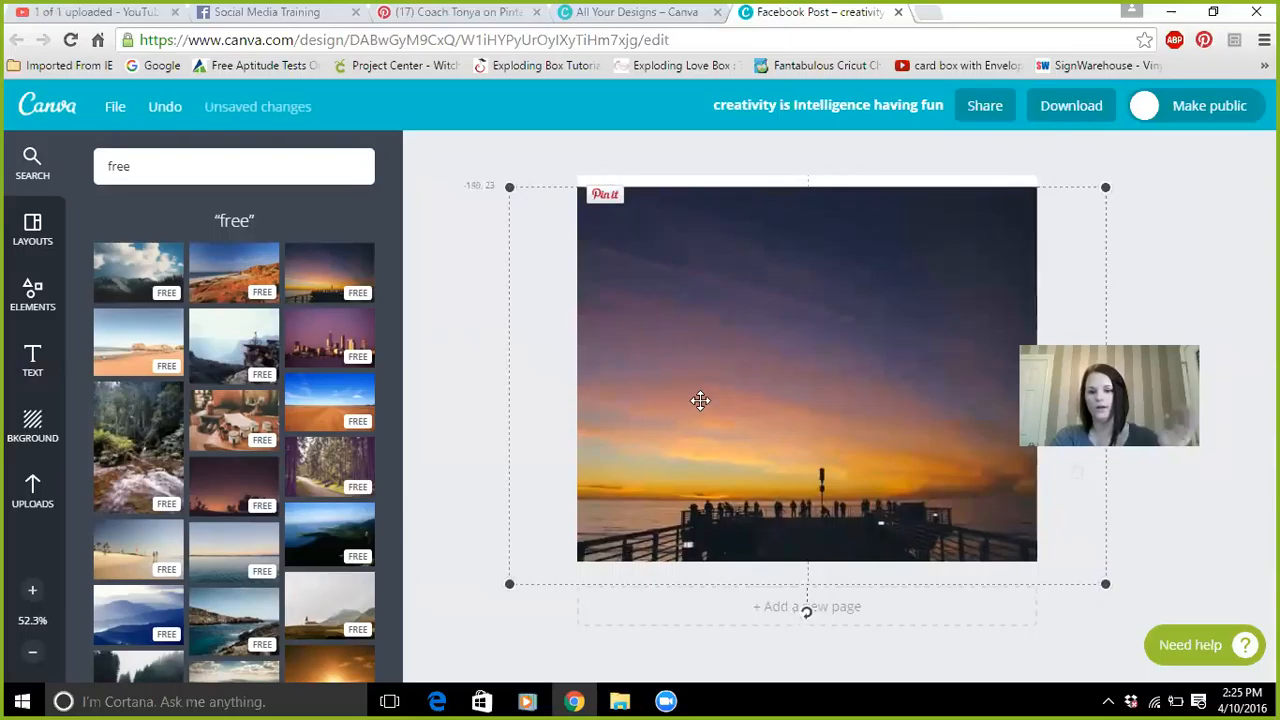
left_click_drag(700, 401, 700, 382)
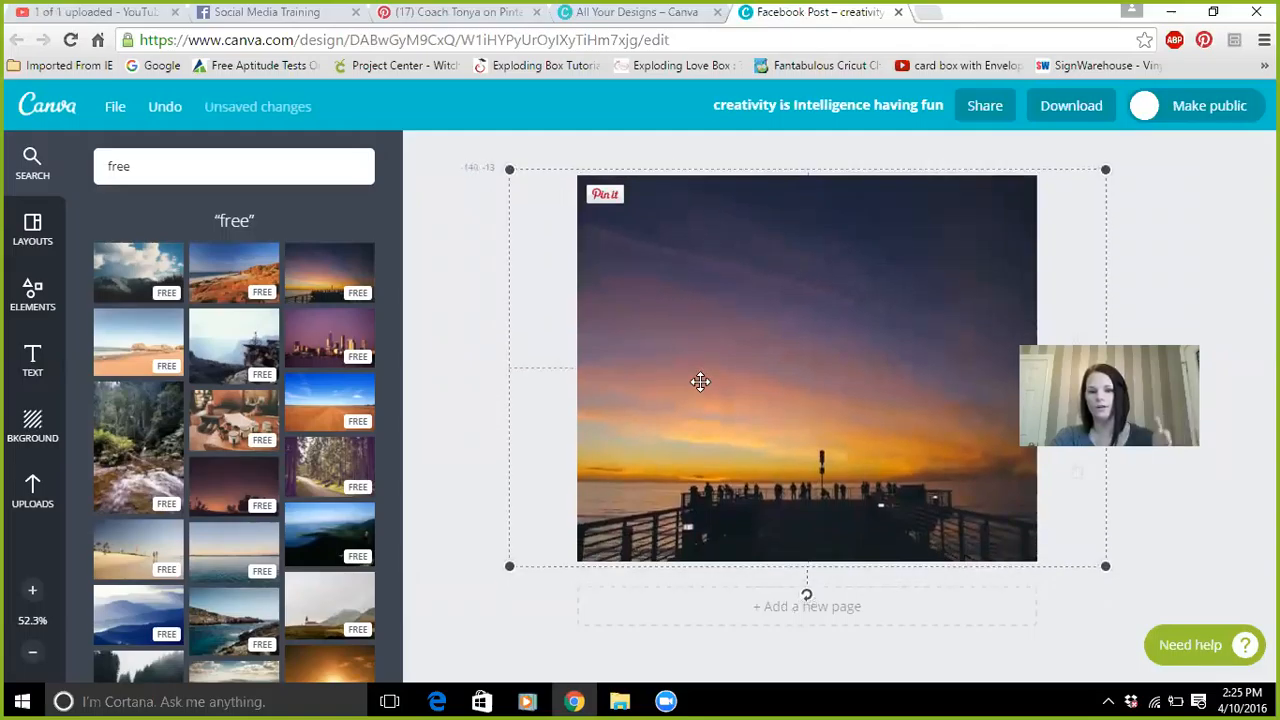
left_click_drag(700, 382, 700, 382)
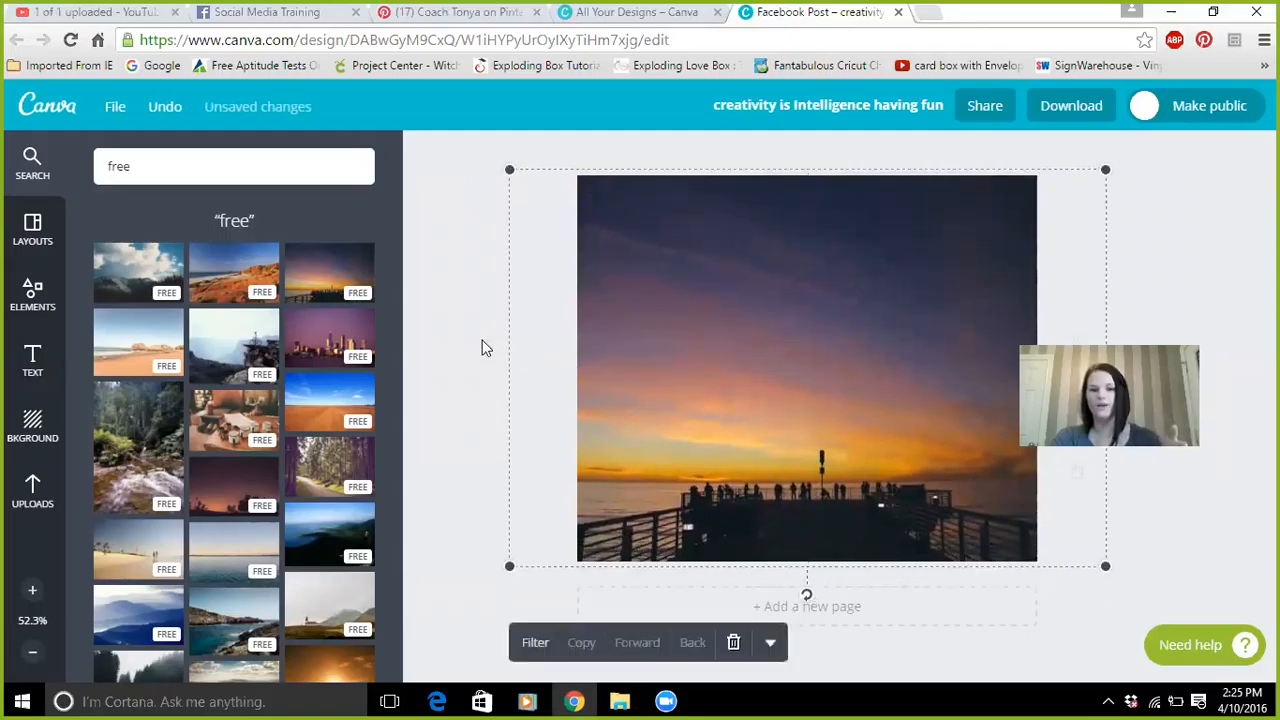
left_click(483, 346)
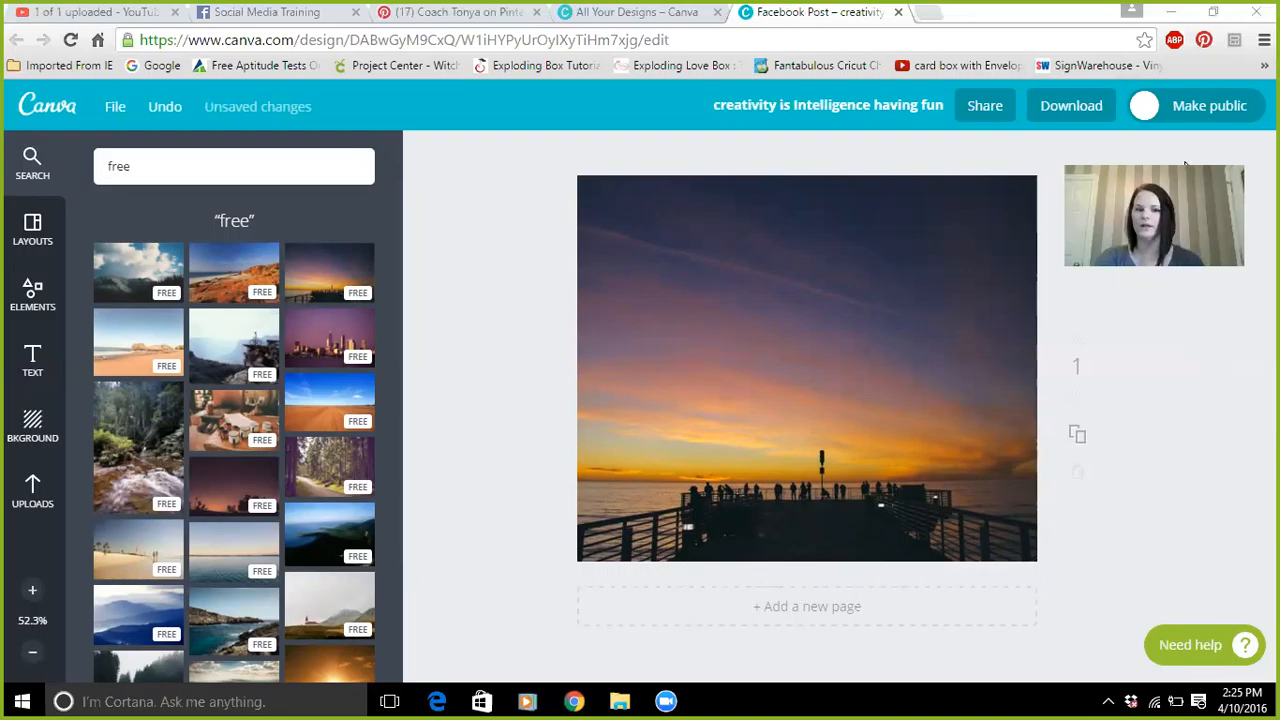
- Add a subheading to look through its available fonts, and delete it from the design
left_click(32, 362)
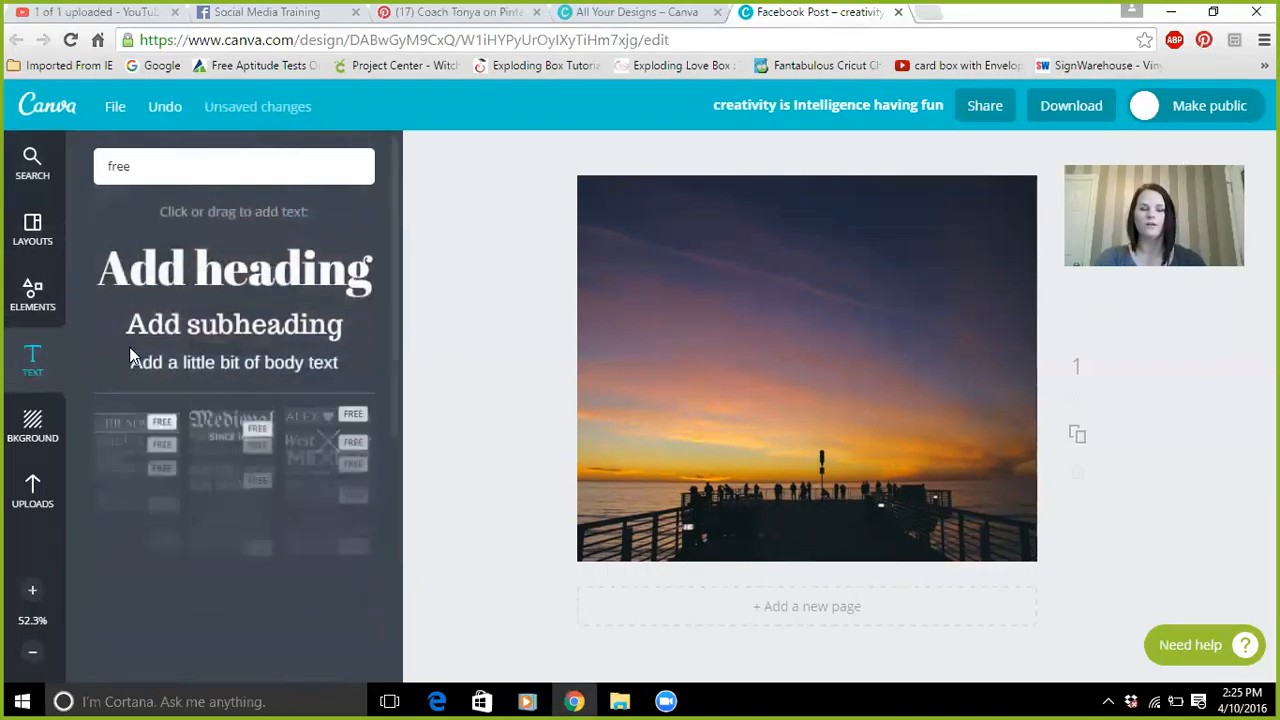
scroll(180, 493, "down", 3)
scroll(180, 493, "up", 3)
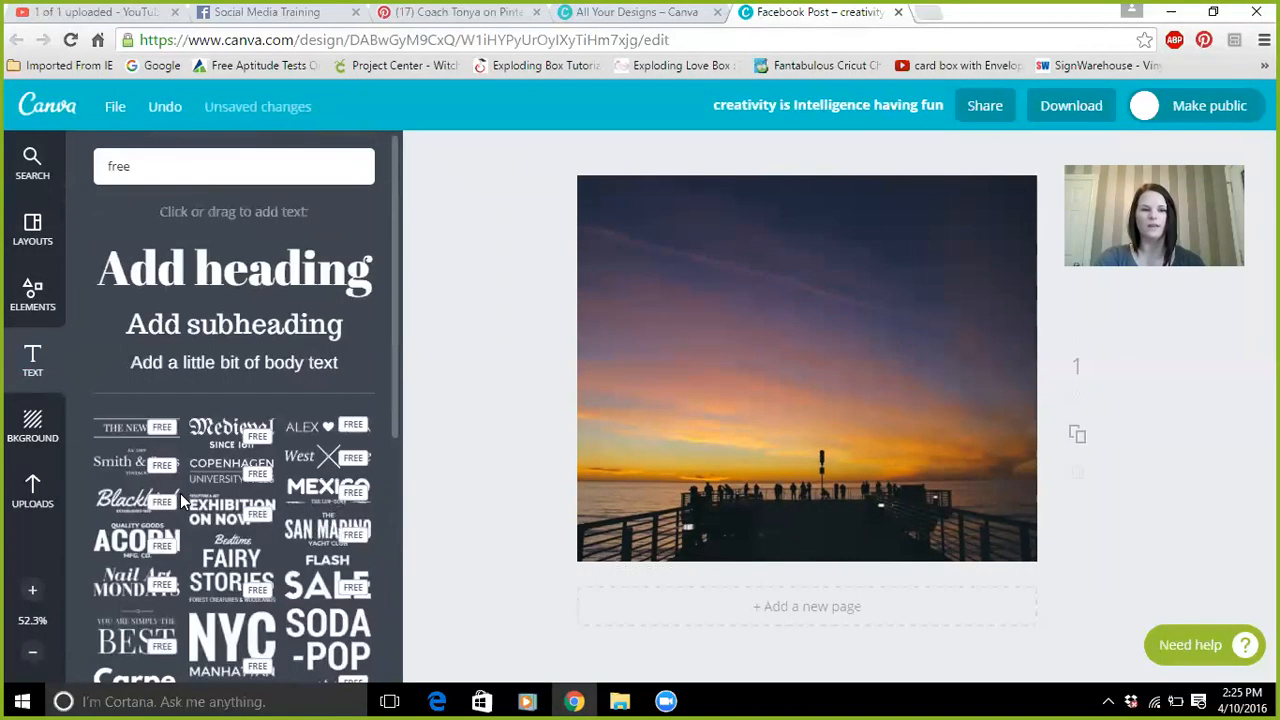
left_click(210, 330)
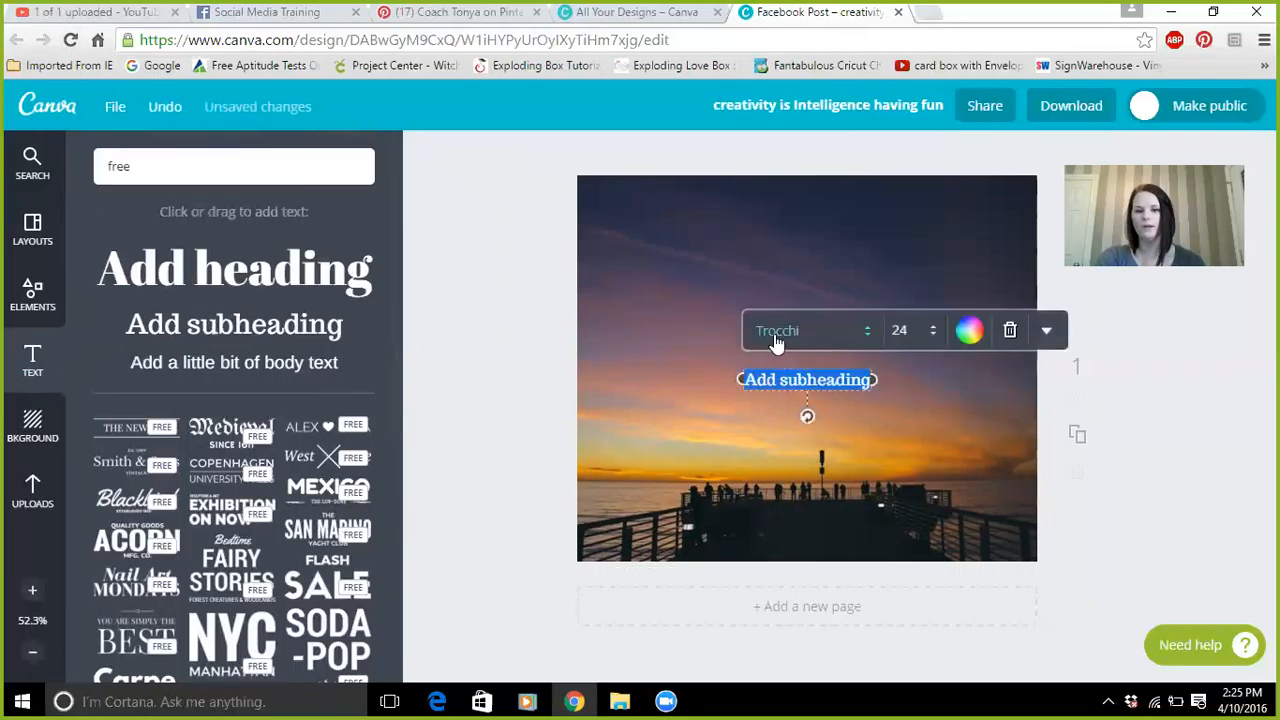
left_click(778, 332)
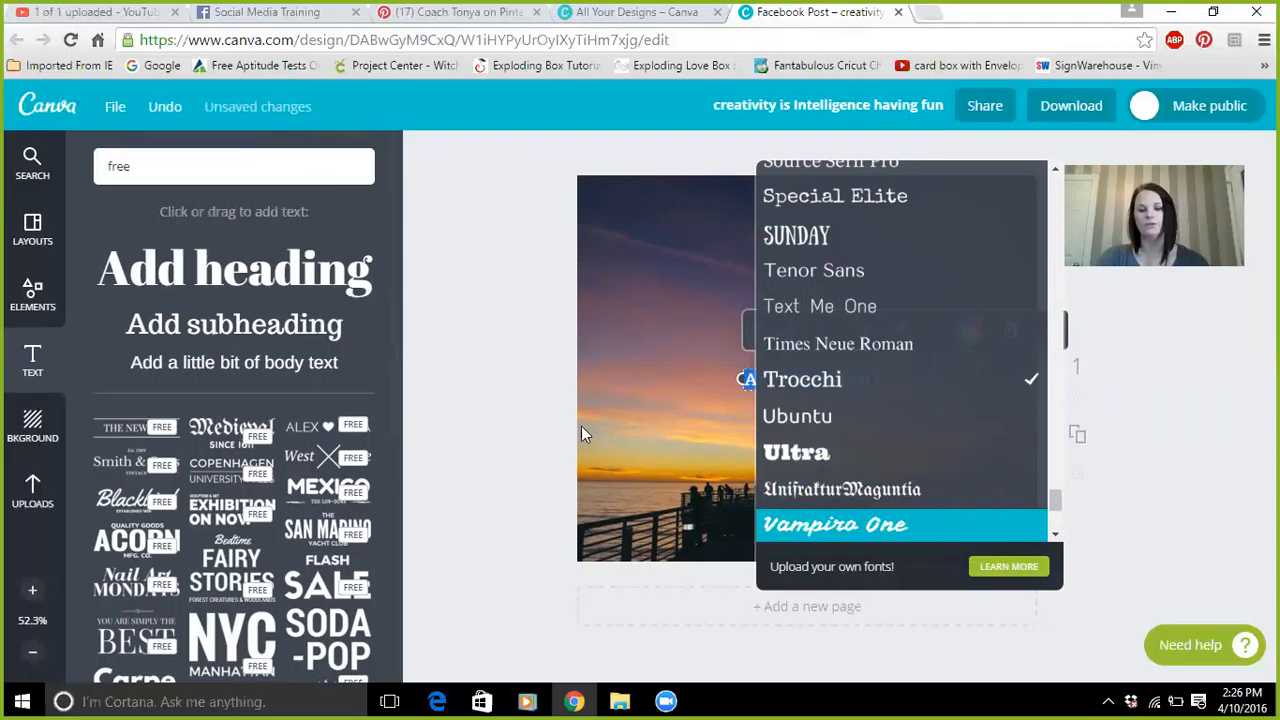
left_click(532, 414)
left_click(1006, 329)
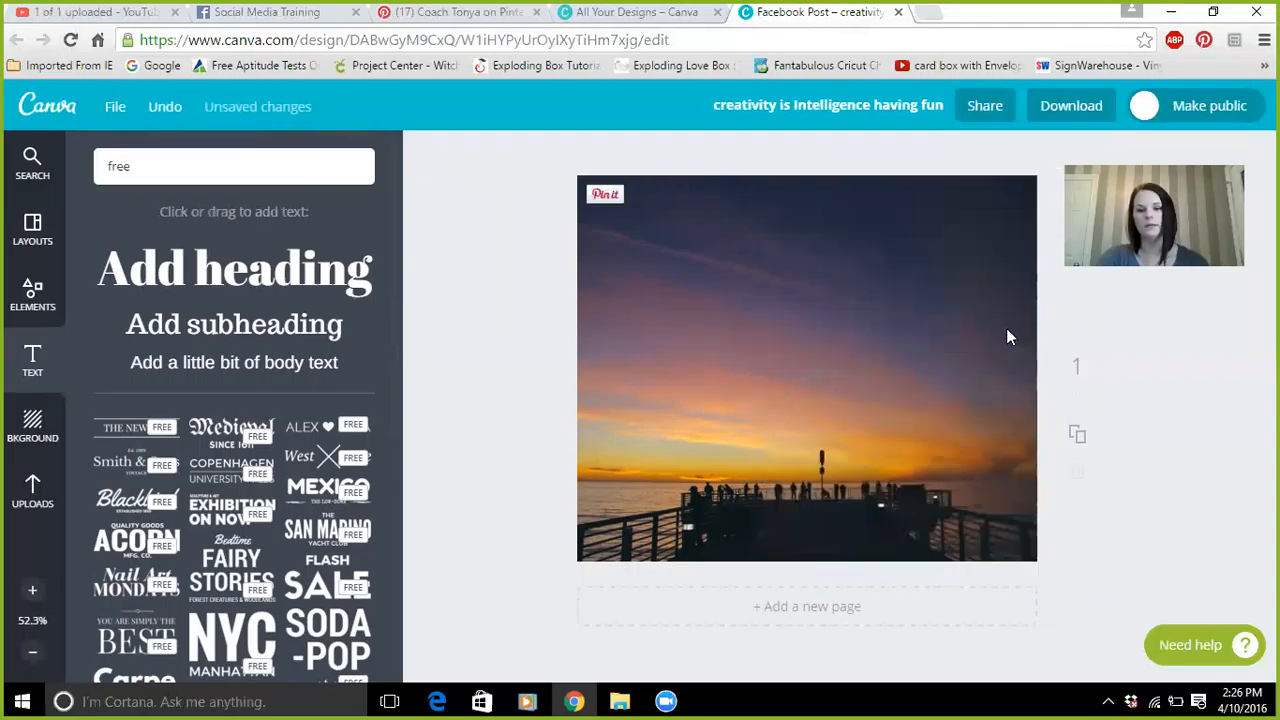
- Try the free "Copenhagen University Press" text design on the photo and remove it
scroll(205, 447, "down", 3)
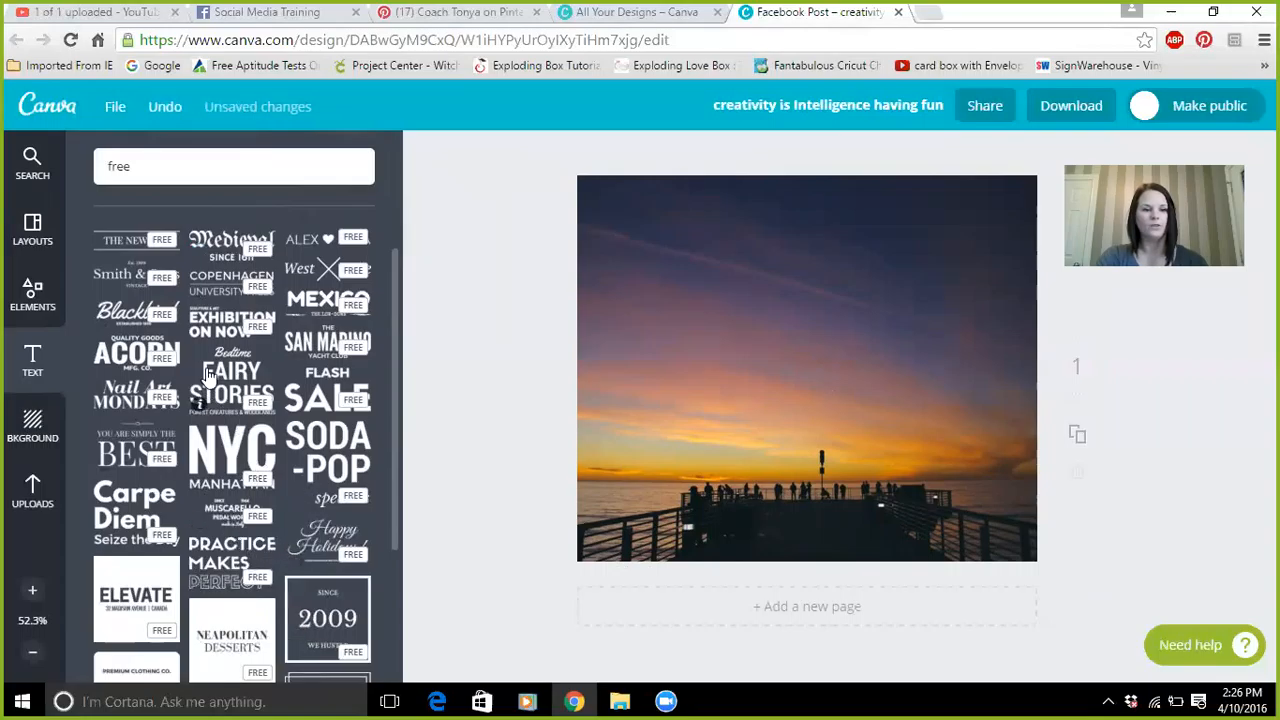
left_click(222, 290)
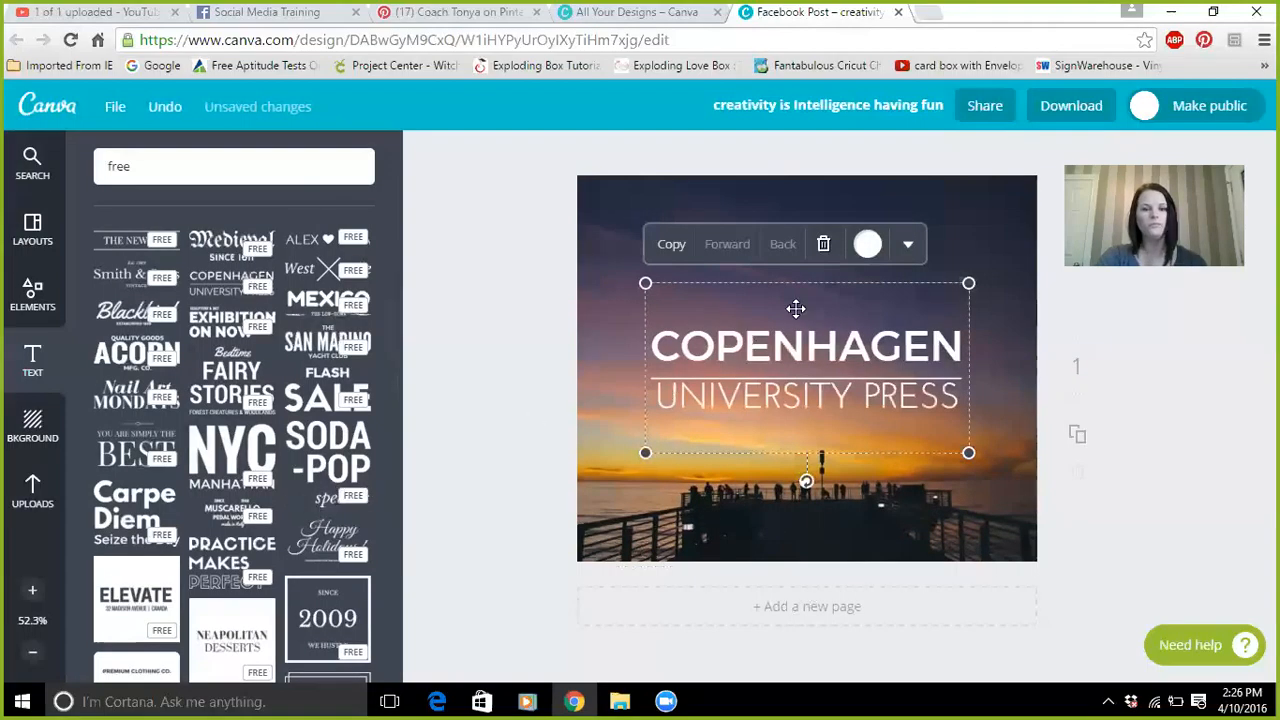
left_click(823, 244)
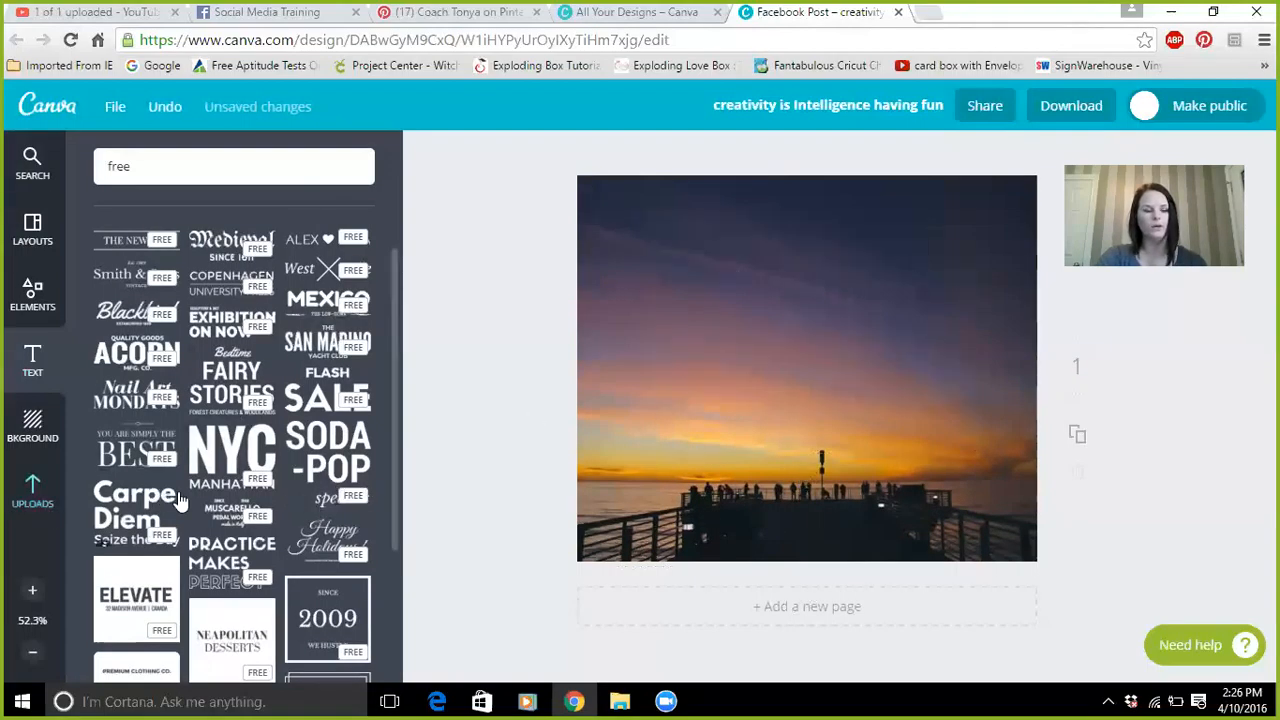
- Browse the free text designs, try the pink "Aesthetics" one on the photo and delete it
scroll(180, 500, "down", 5)
scroll(180, 500, "down", 15)
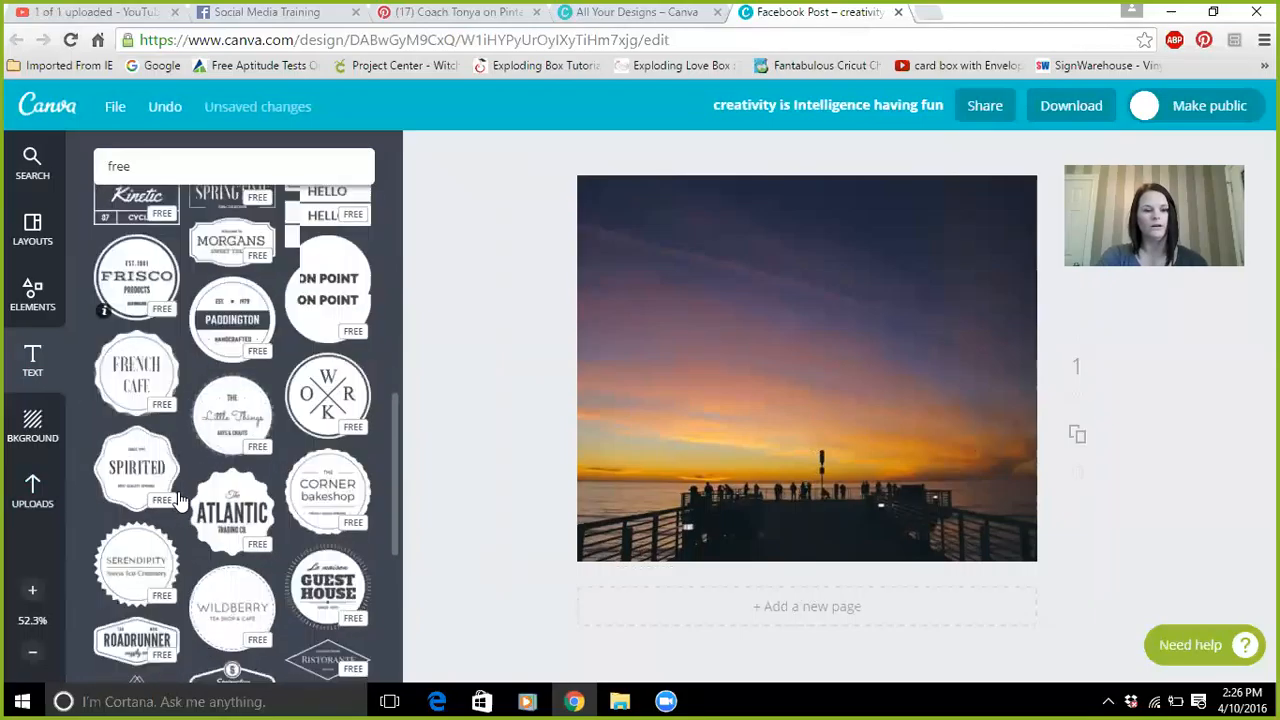
scroll(180, 500, "down", 4)
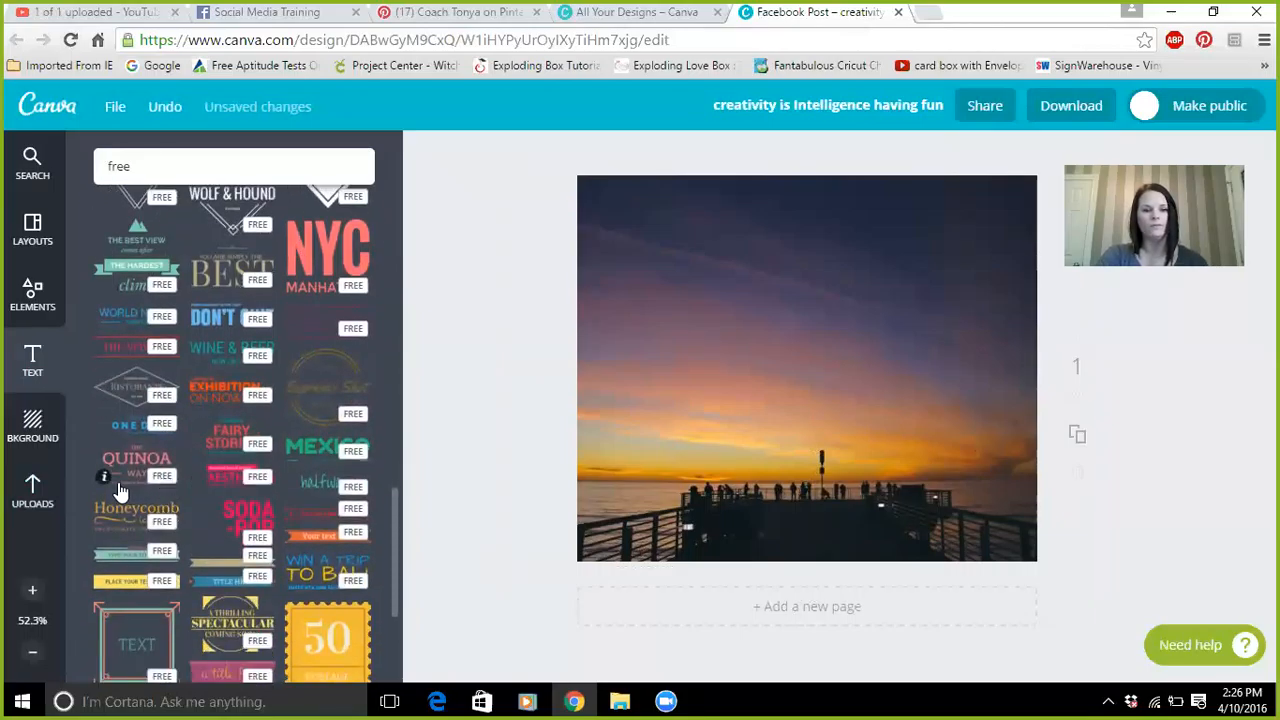
left_click(226, 483)
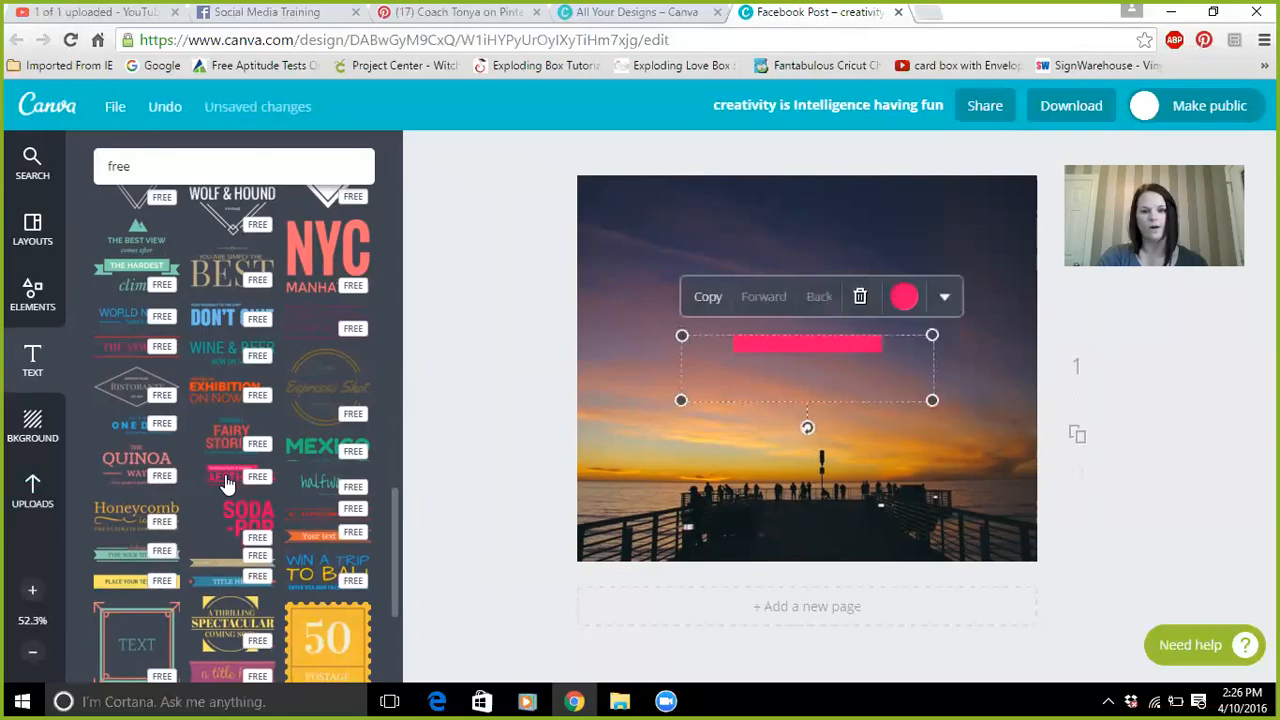
left_click(765, 445)
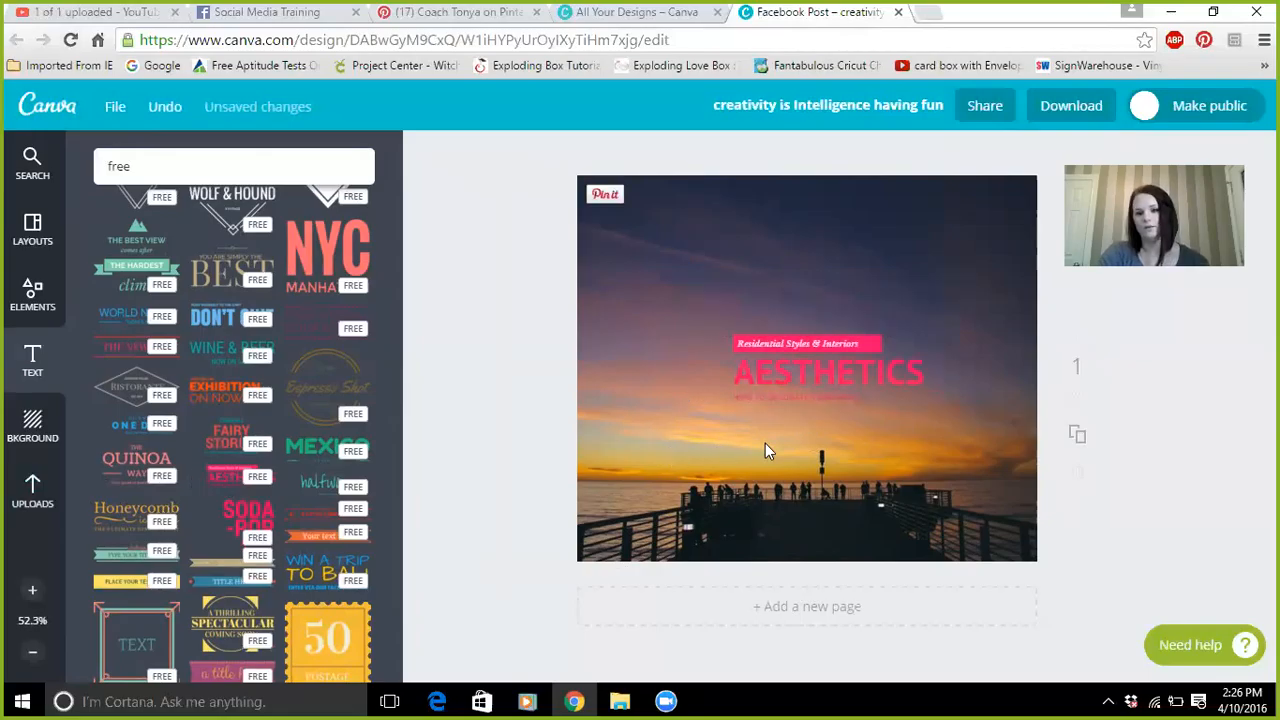
left_click(787, 367)
left_click(858, 255)
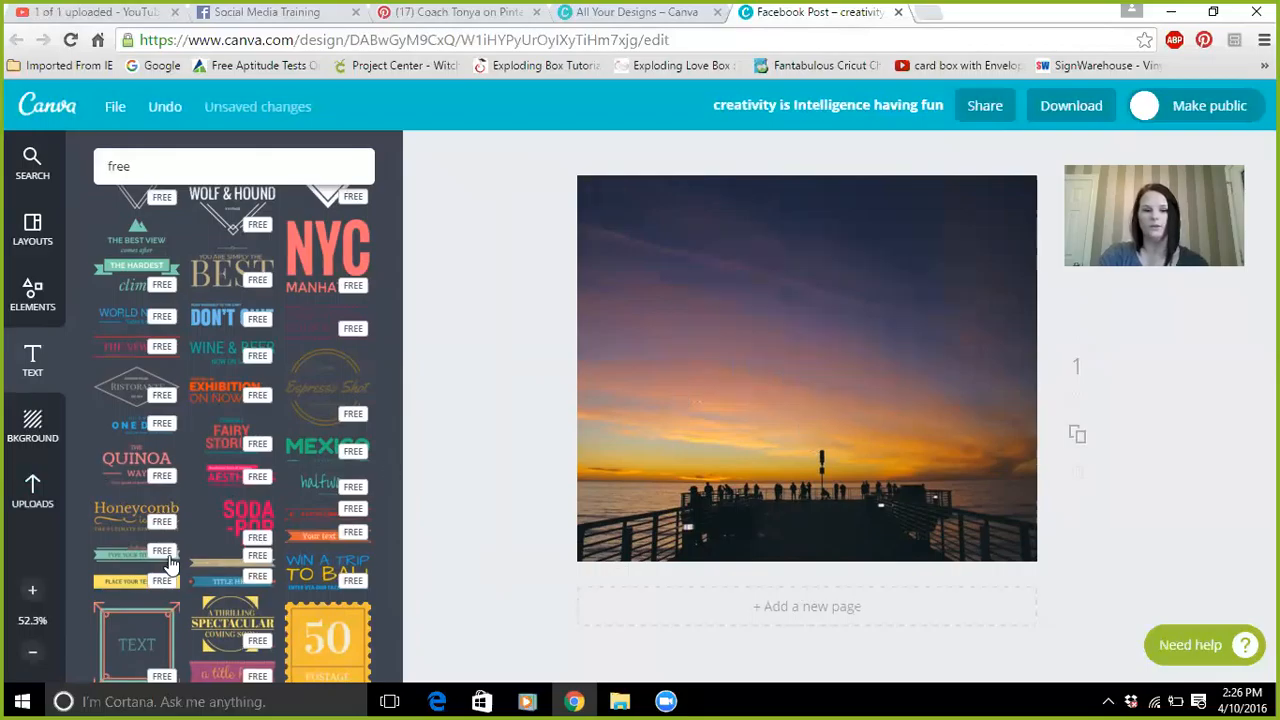
- Add the free teal "halfway" text design to the photo and replace its main word with "I love this font!"
left_click(312, 484)
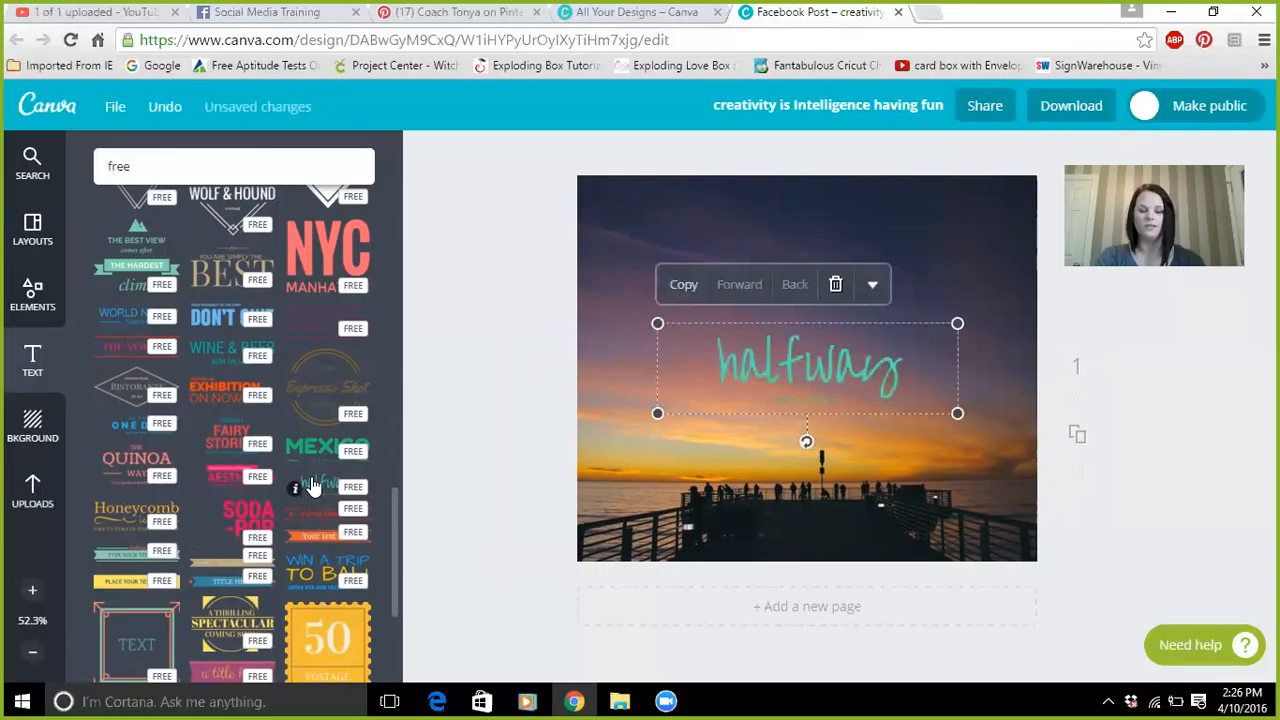
double_click(880, 377)
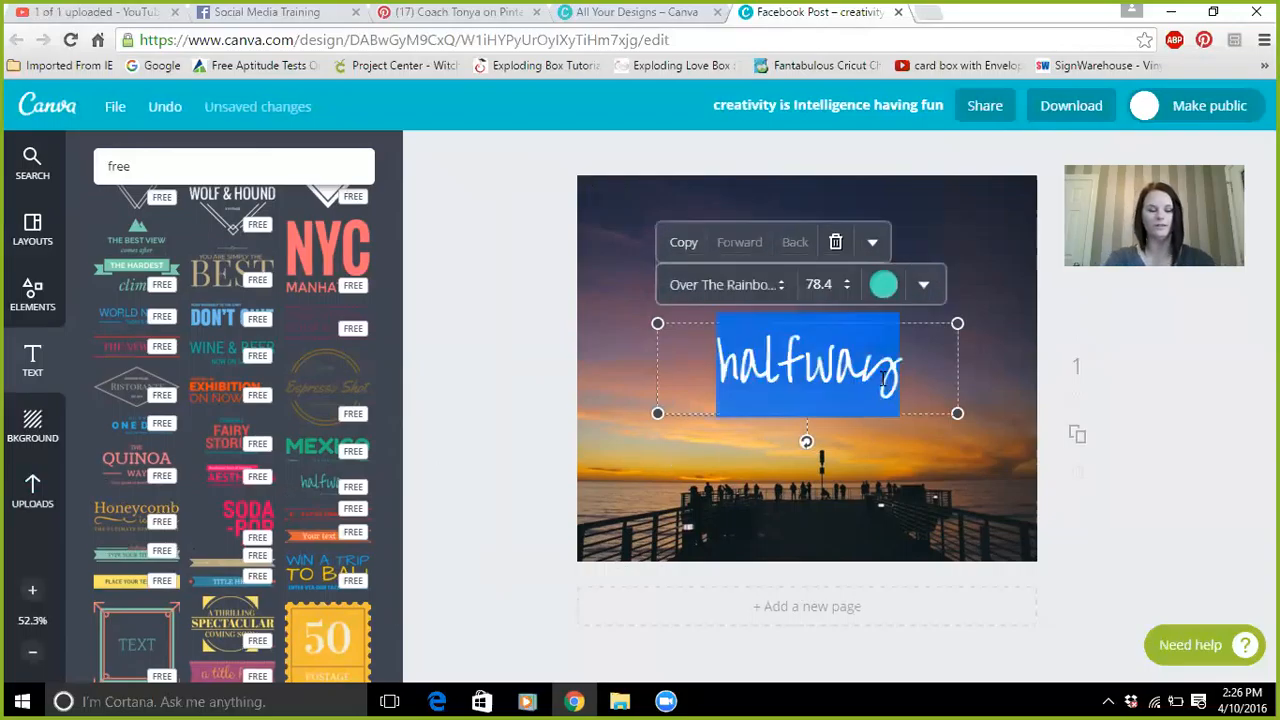
type("I love this font!")
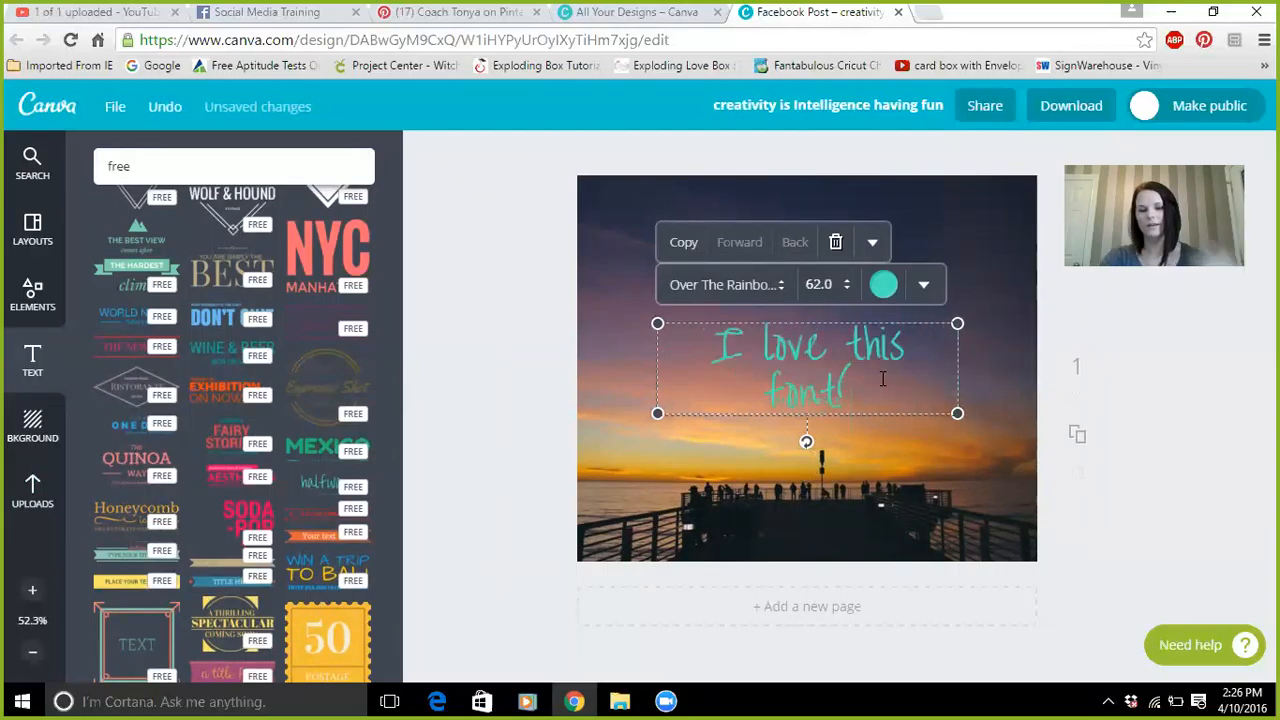
left_click(911, 482)
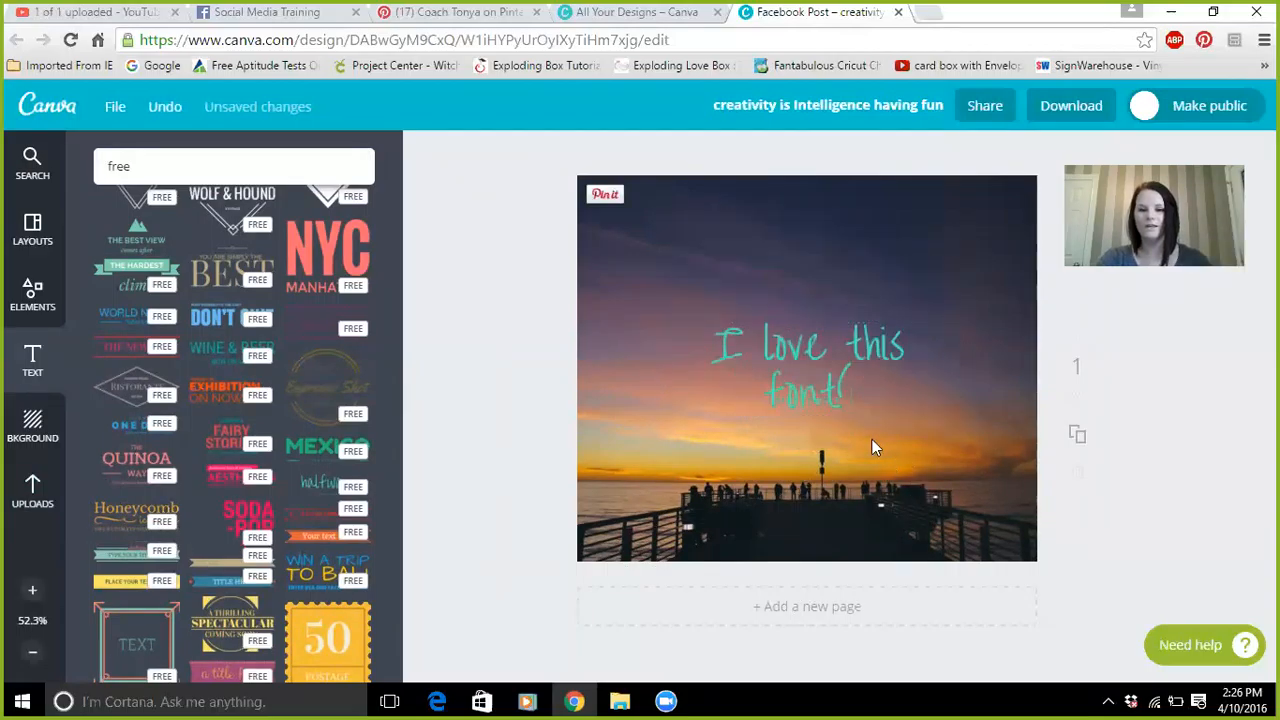
left_click(809, 402)
key("ctrl+shift+comma")
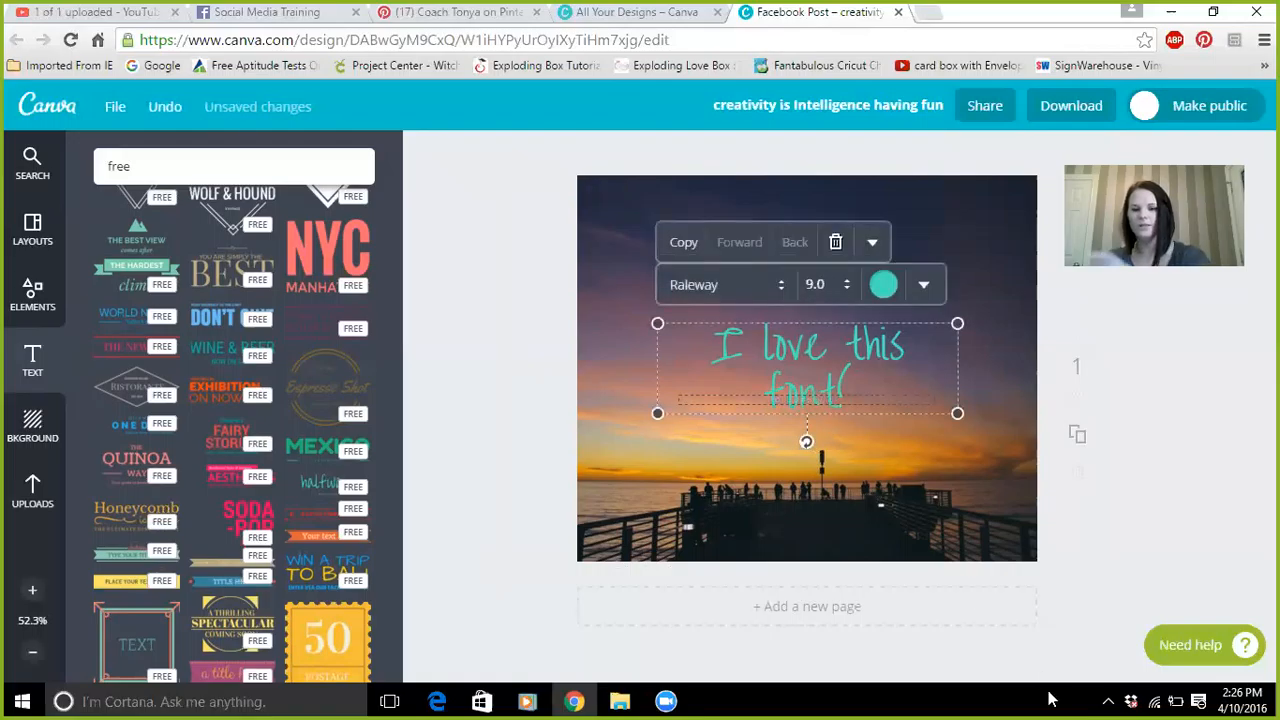
left_click(988, 513)
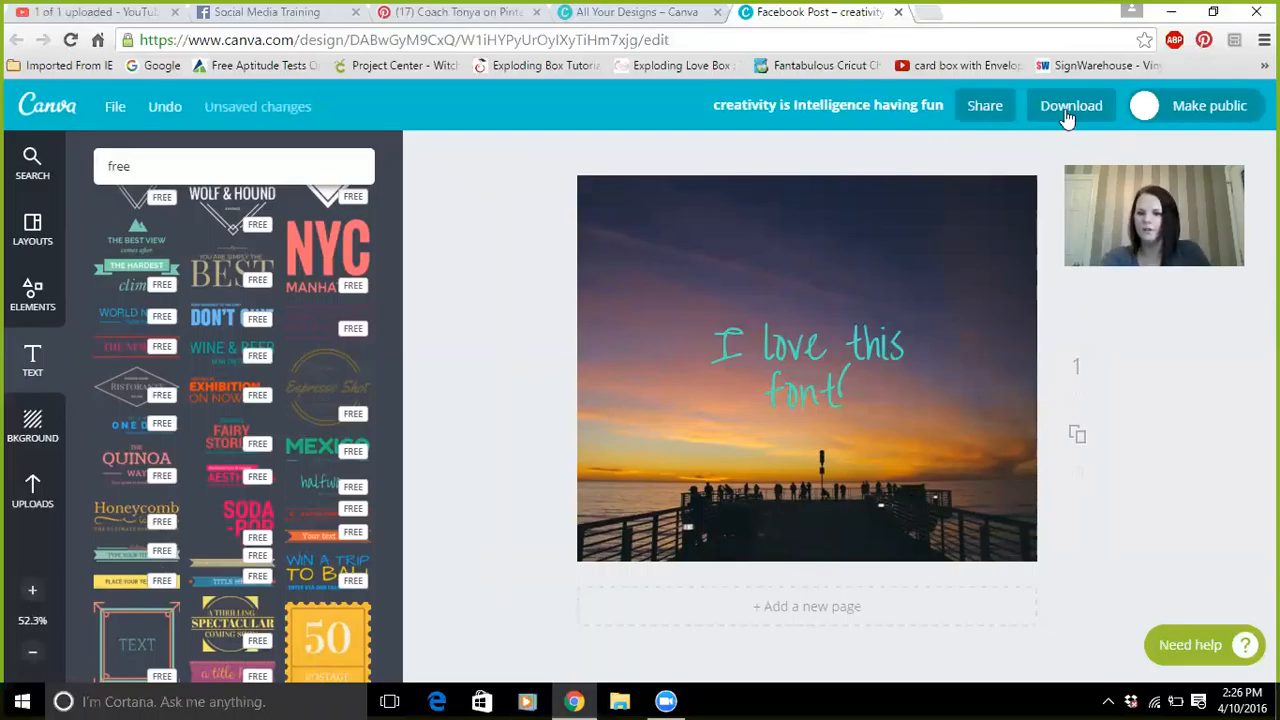
- Add the uploaded "the diamond impact" logo to the photo, shrink it and place it in the photo's upper-right corner
left_click(30, 502)
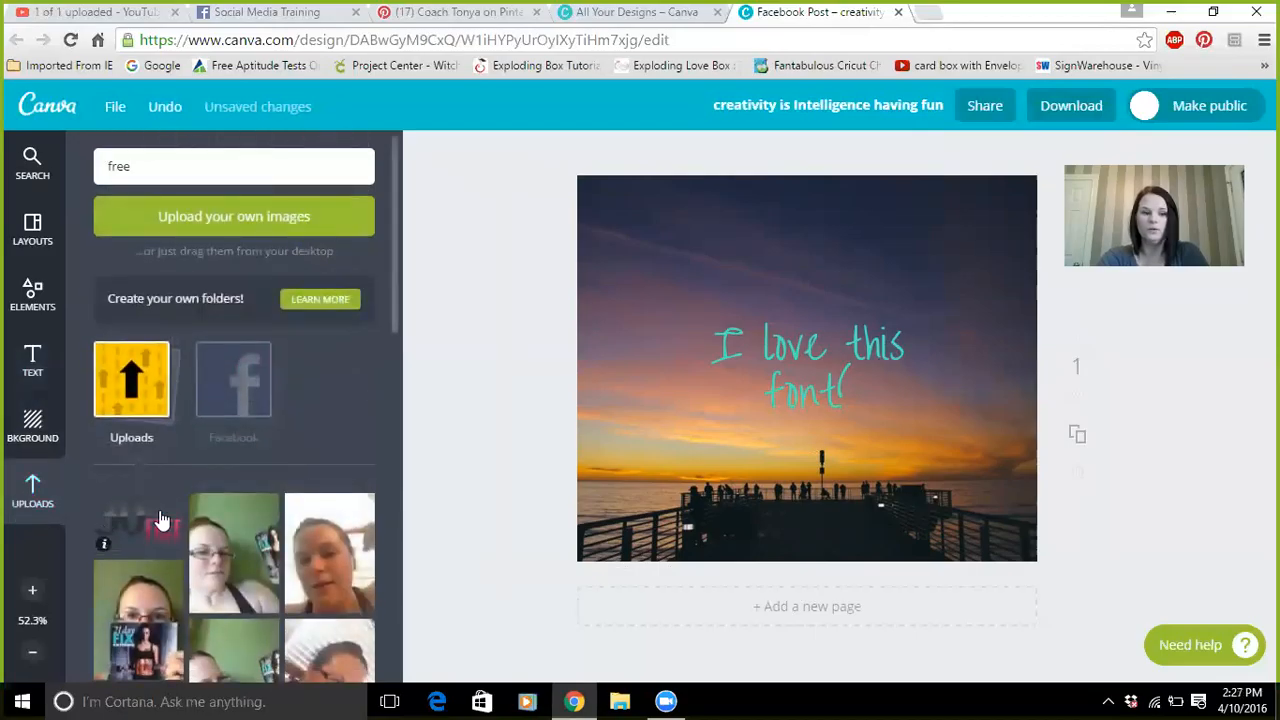
scroll(160, 520, "down", 15)
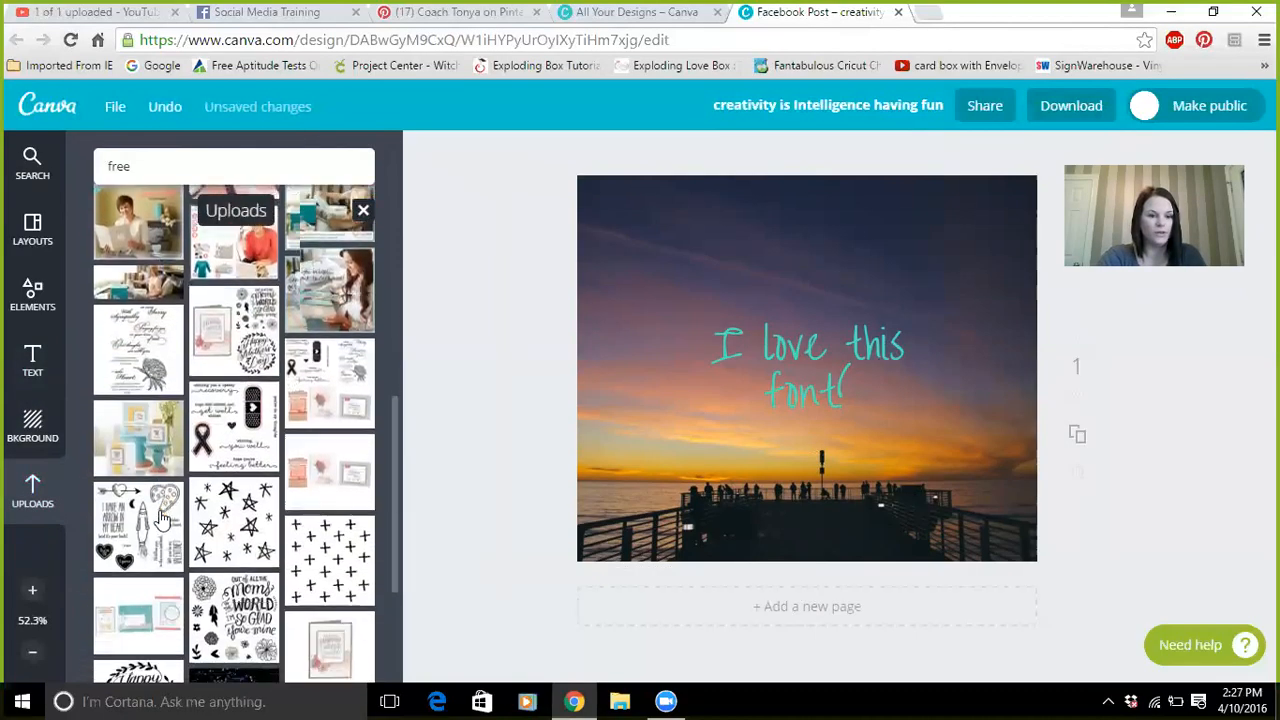
scroll(160, 520, "down", 10)
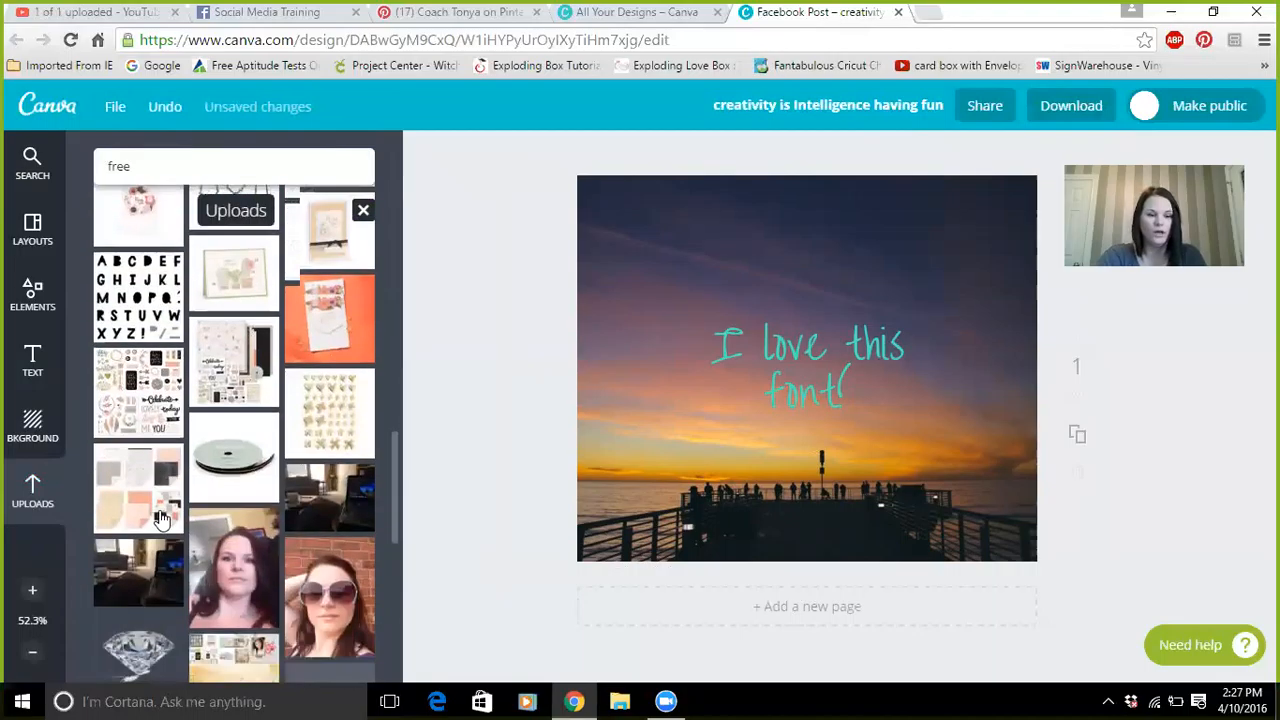
scroll(160, 520, "down", 10)
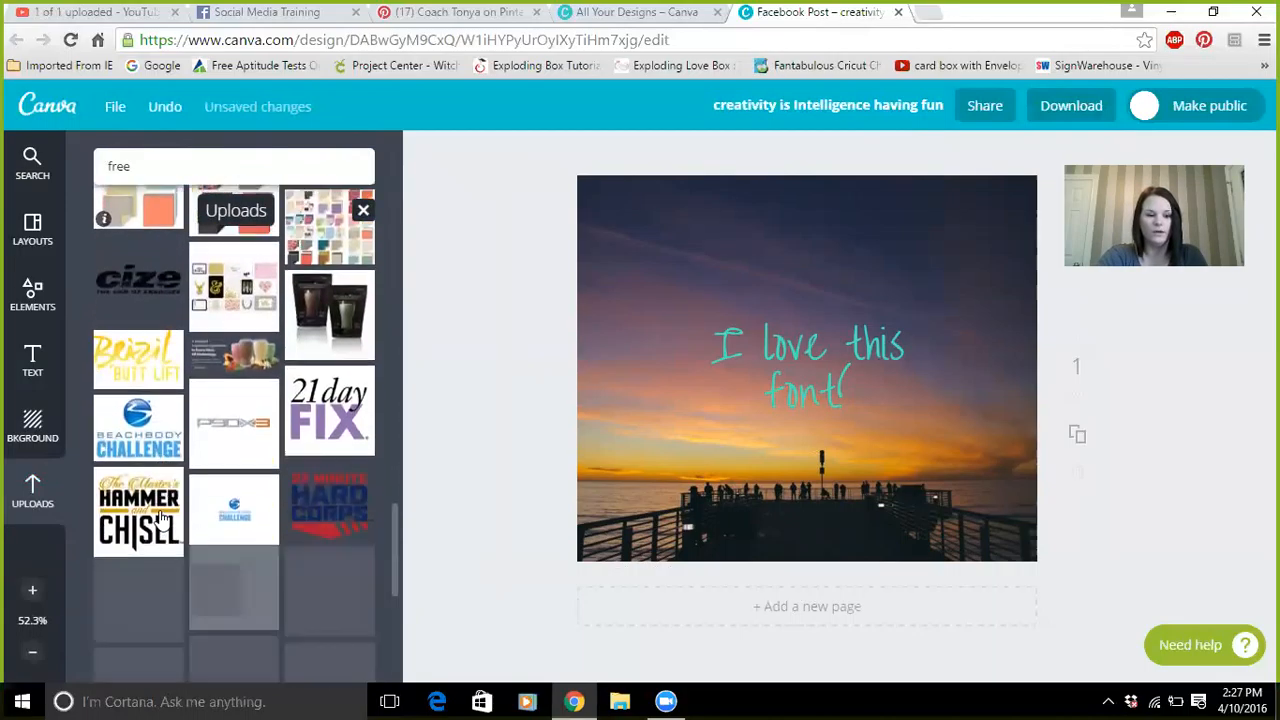
scroll(160, 520, "down", 10)
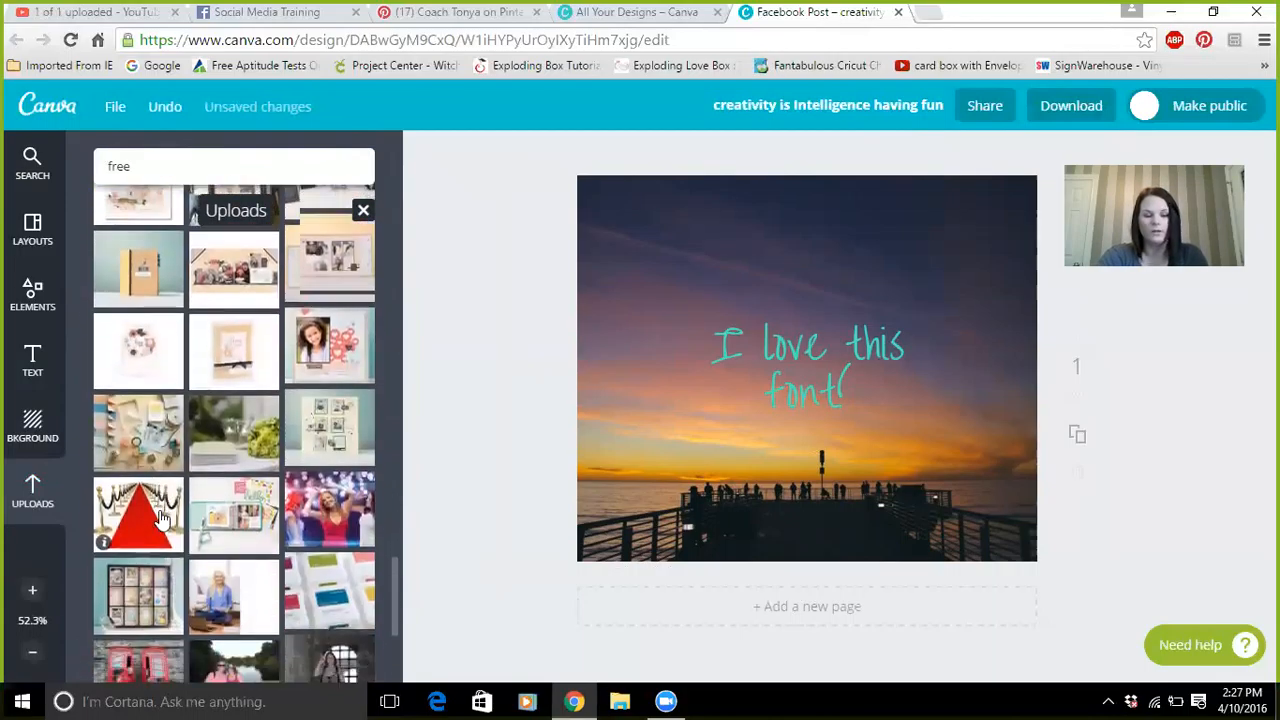
scroll(160, 517, "down", 2)
left_click_drag(314, 423, 742, 249)
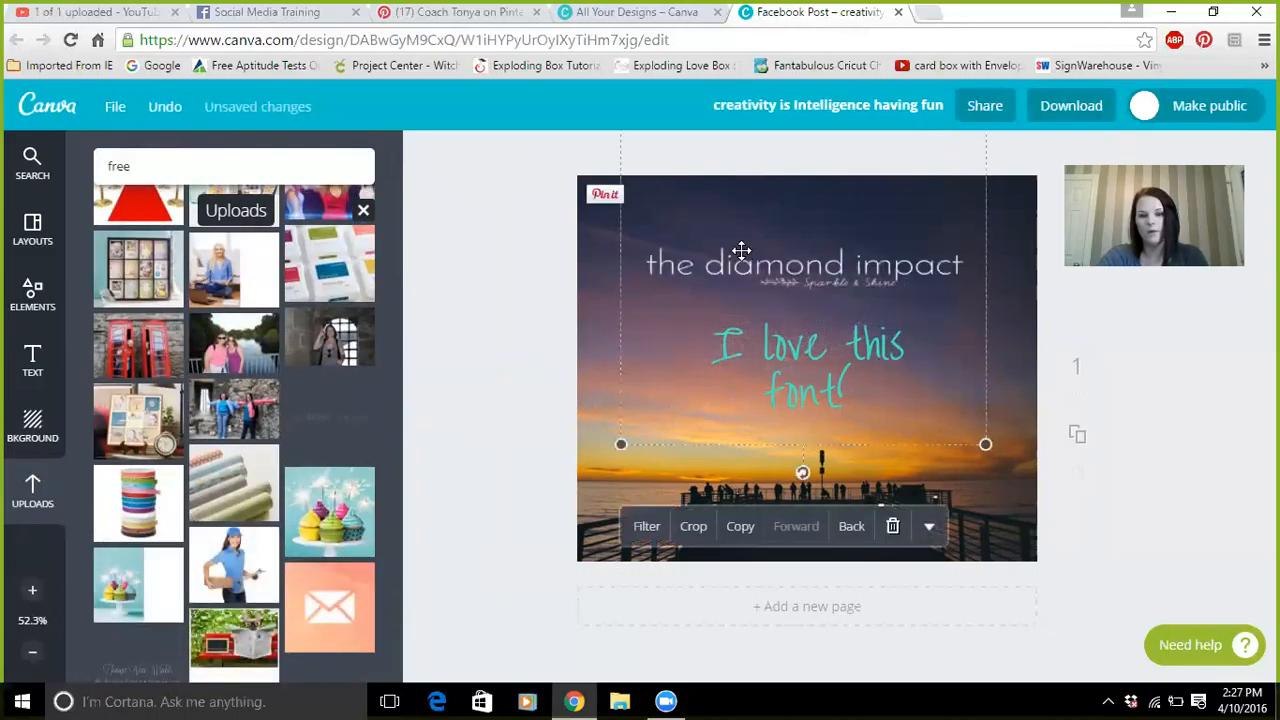
left_click_drag(620, 444, 750, 296)
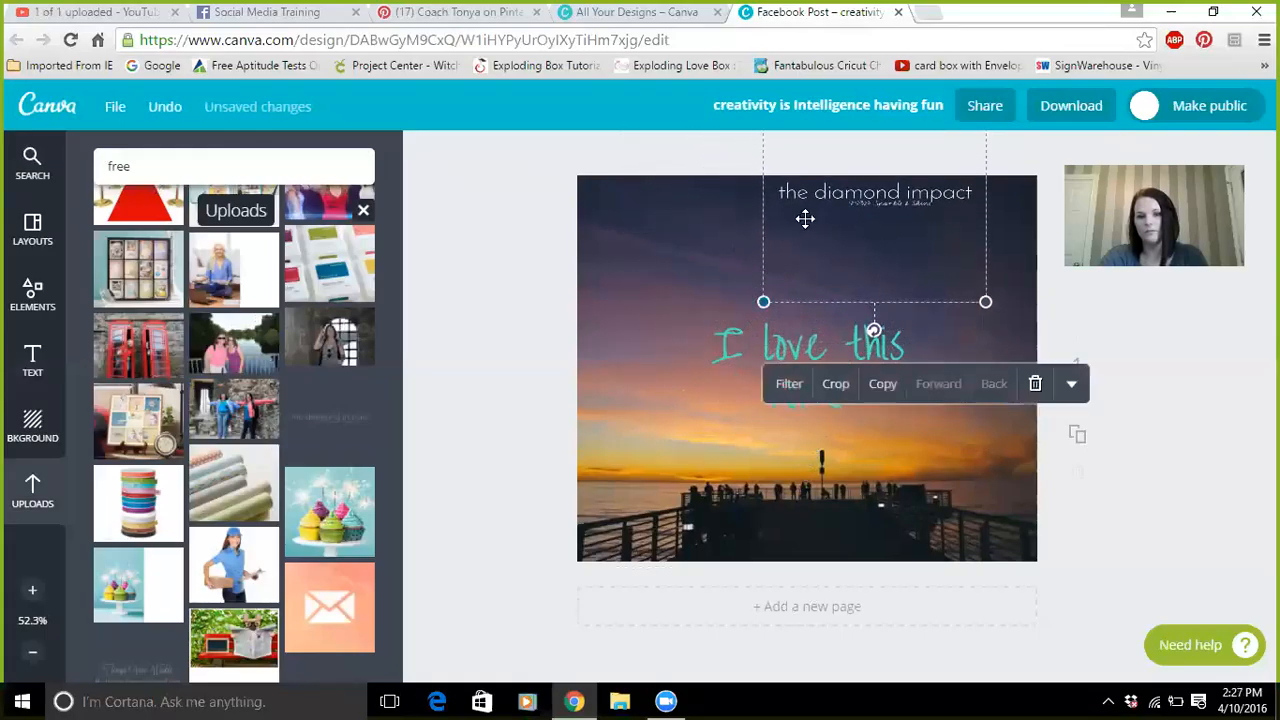
left_click_drag(813, 228, 857, 237)
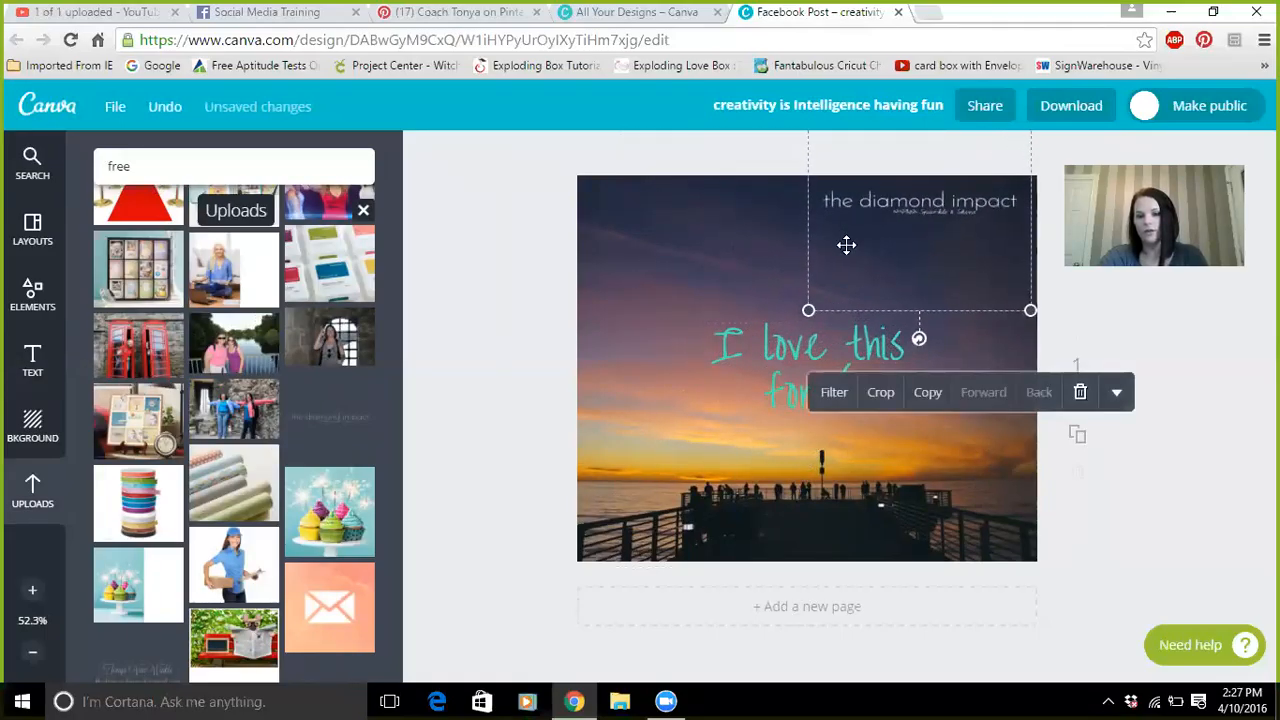
- Try the Cali filter on the "the diamond impact" logo and return it to Normal
left_click(831, 400)
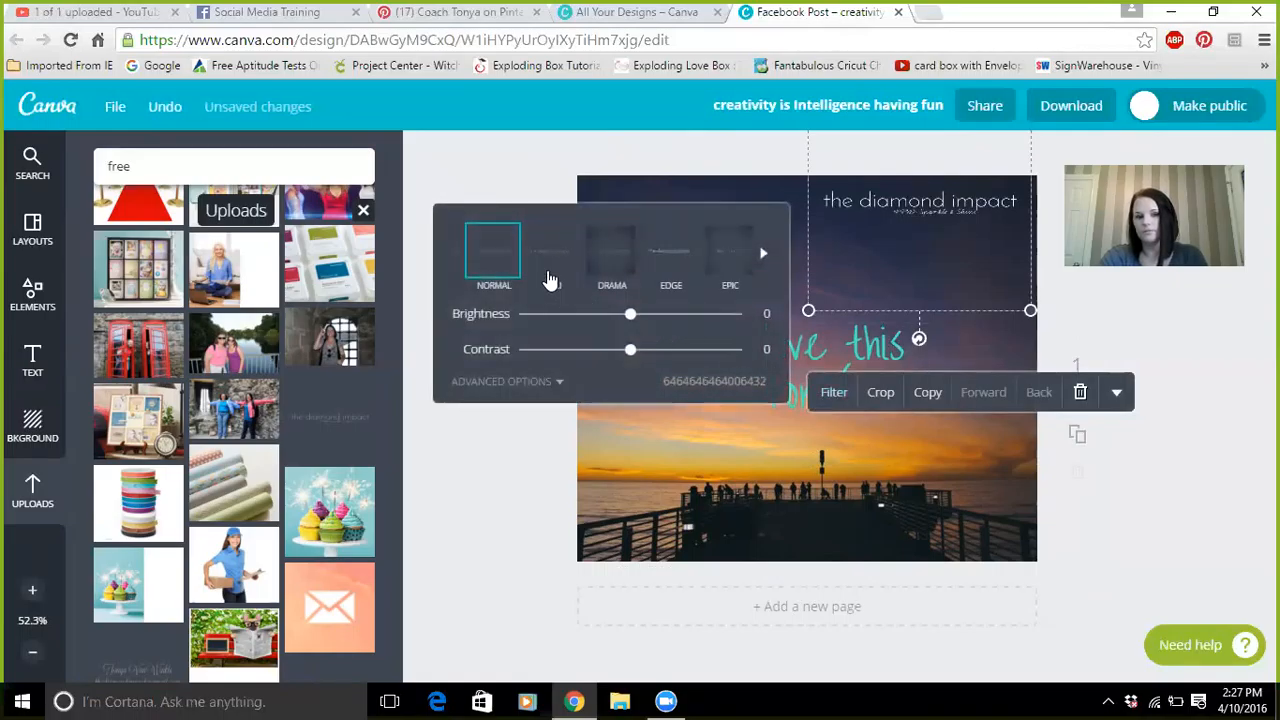
left_click(555, 266)
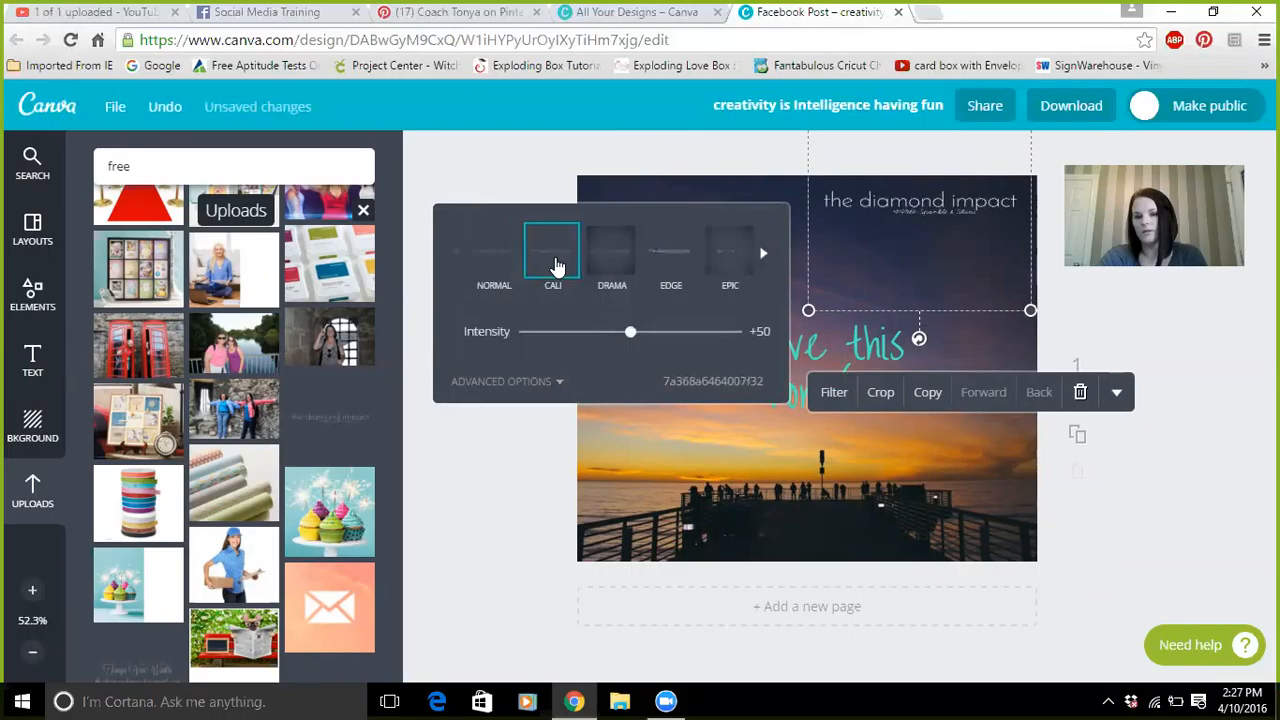
left_click(499, 268)
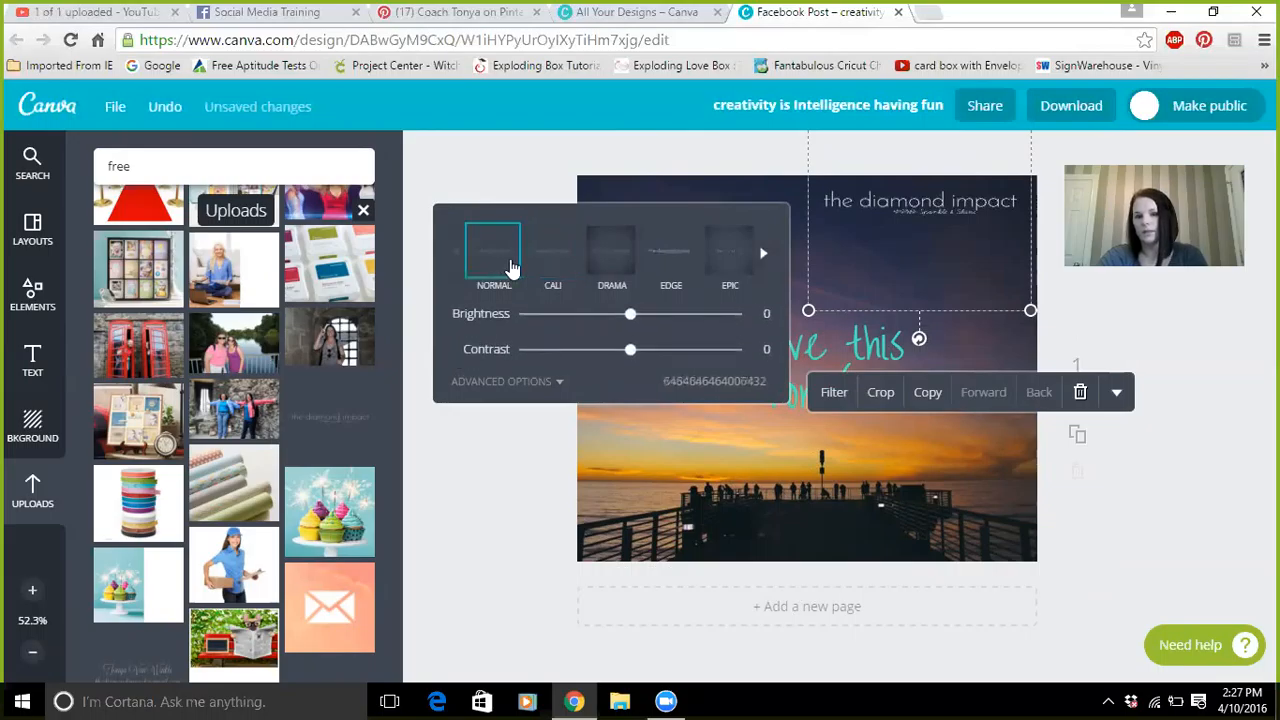
- Reduce the logo's opacity to about the middle of the 0 to 100 transparency range
left_click(1125, 394)
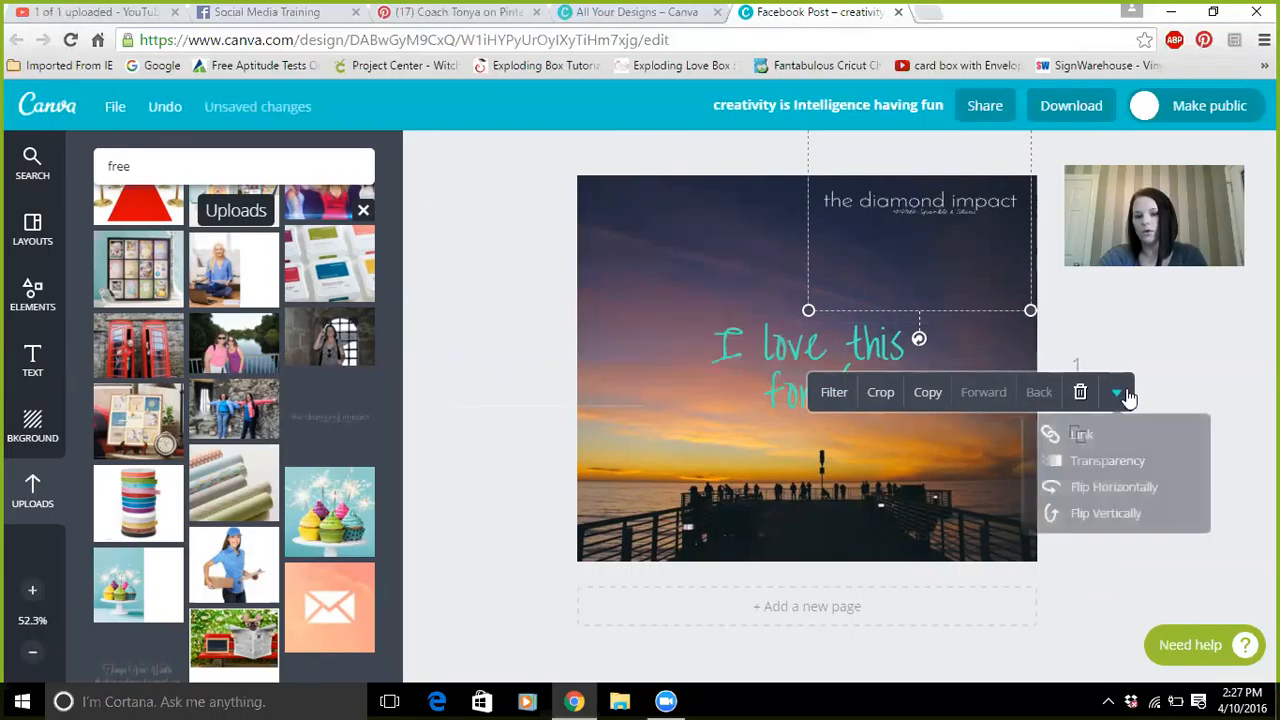
left_click(1117, 462)
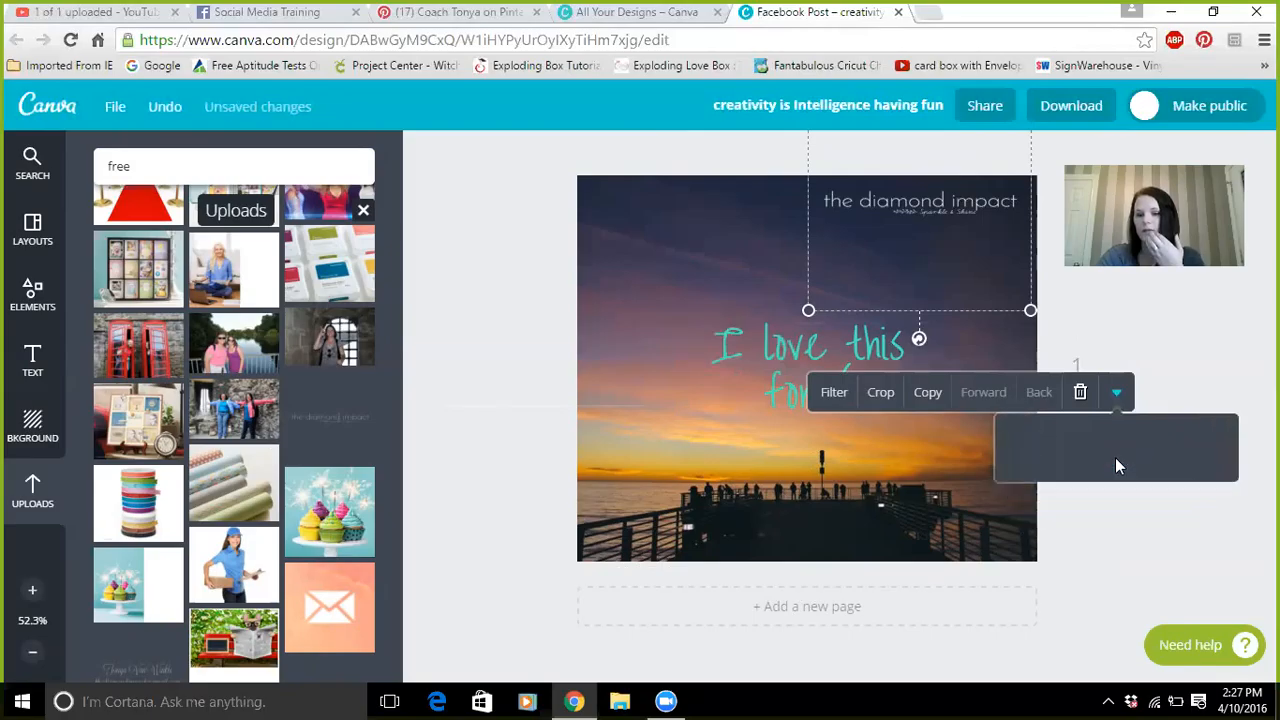
left_click_drag(1205, 441, 1161, 443)
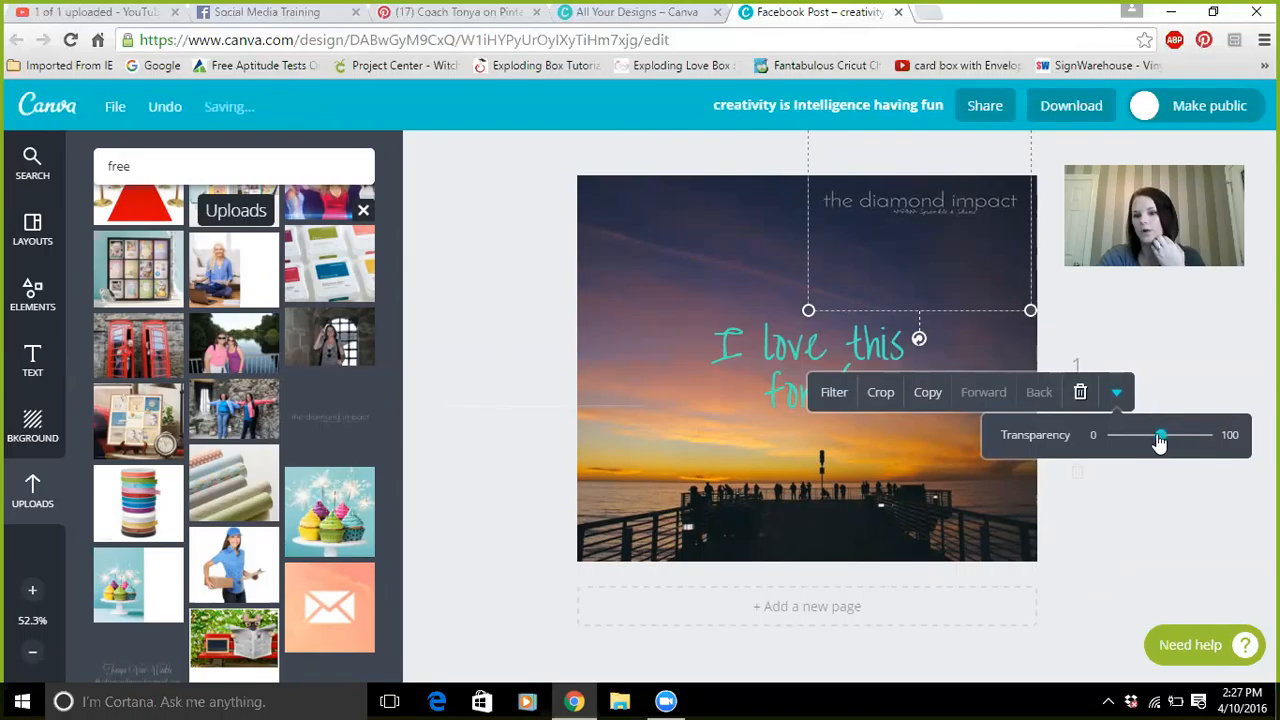
left_click(1119, 395)
- Link the logo to thediamondimpact.blogspot.com and deselect it
left_click(1116, 400)
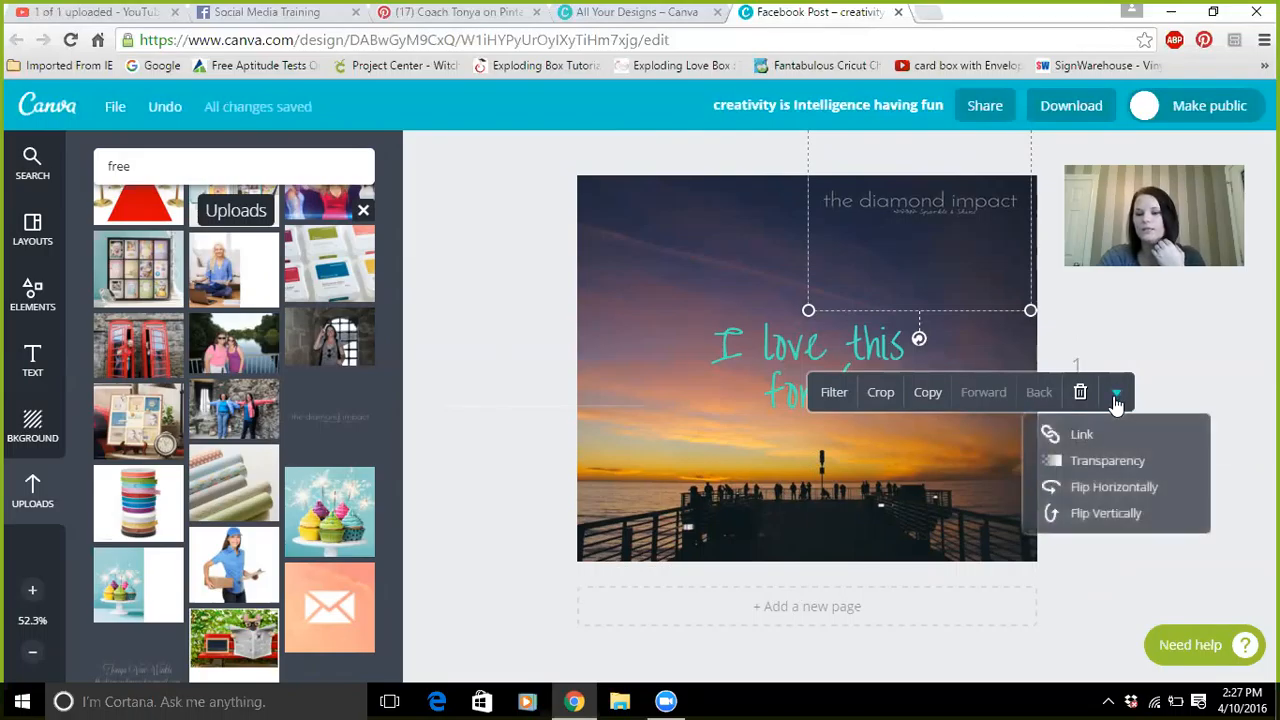
left_click(1088, 432)
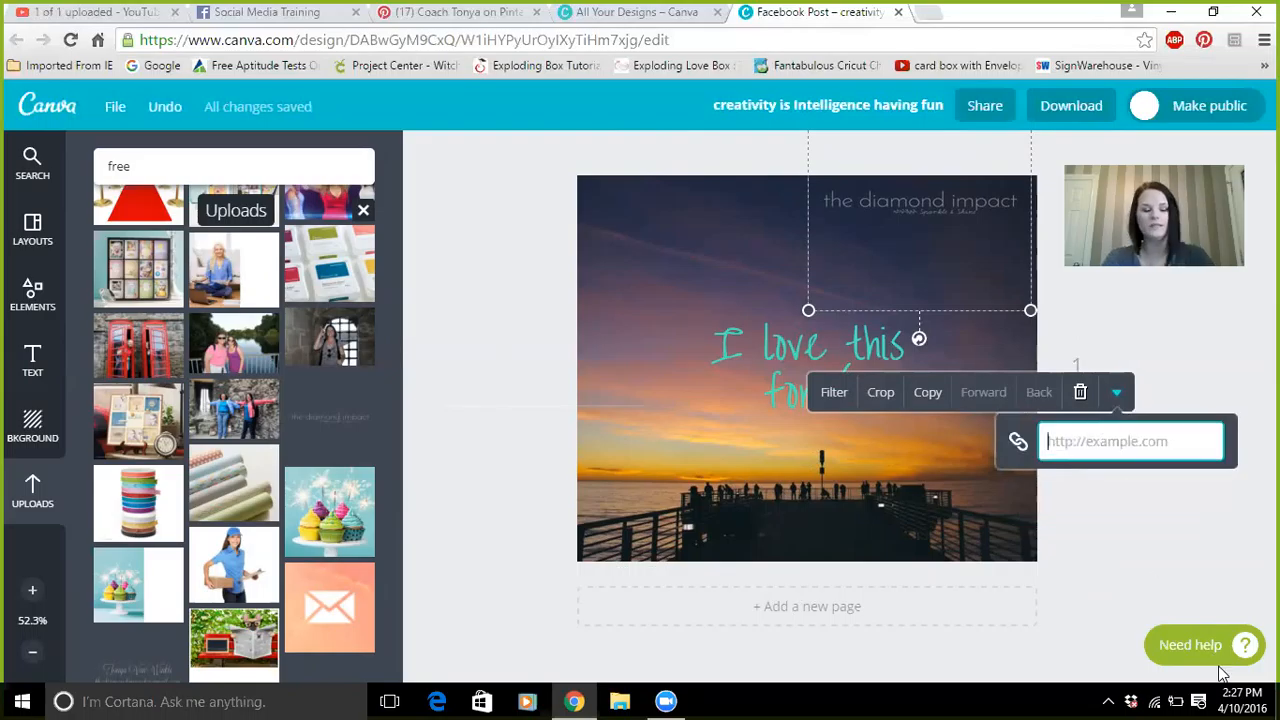
type("the")
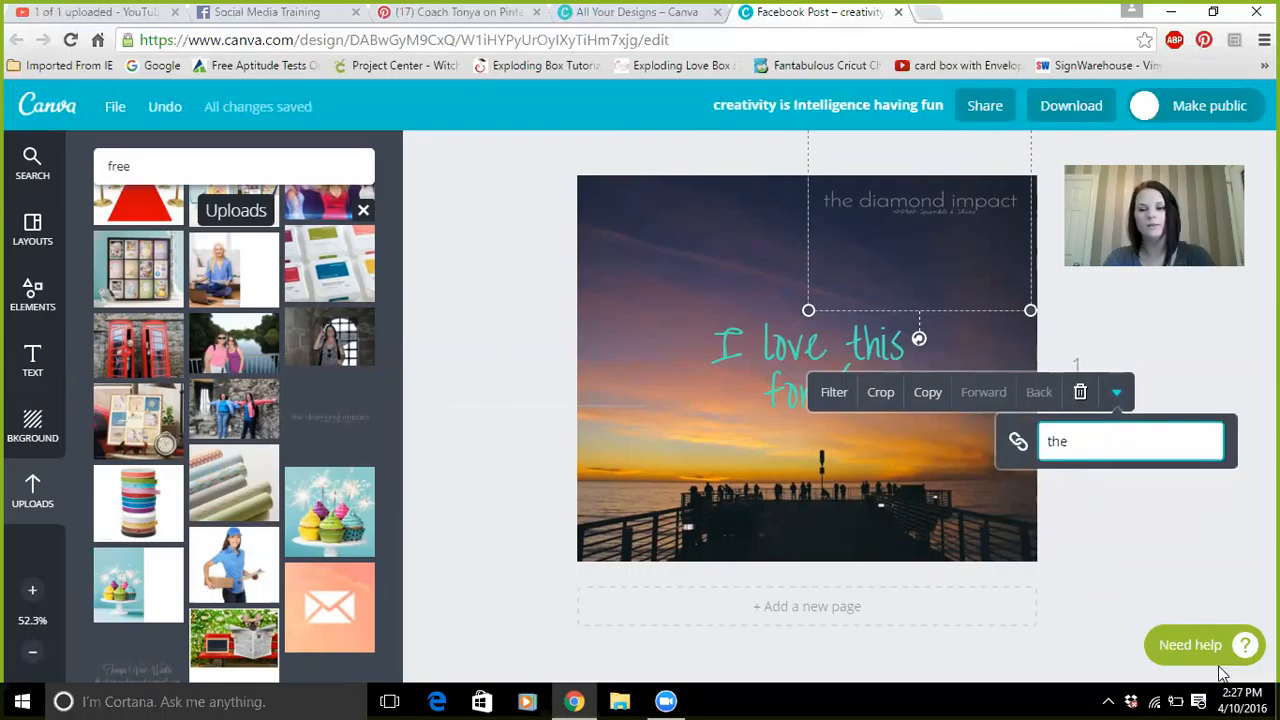
type("diamondimp")
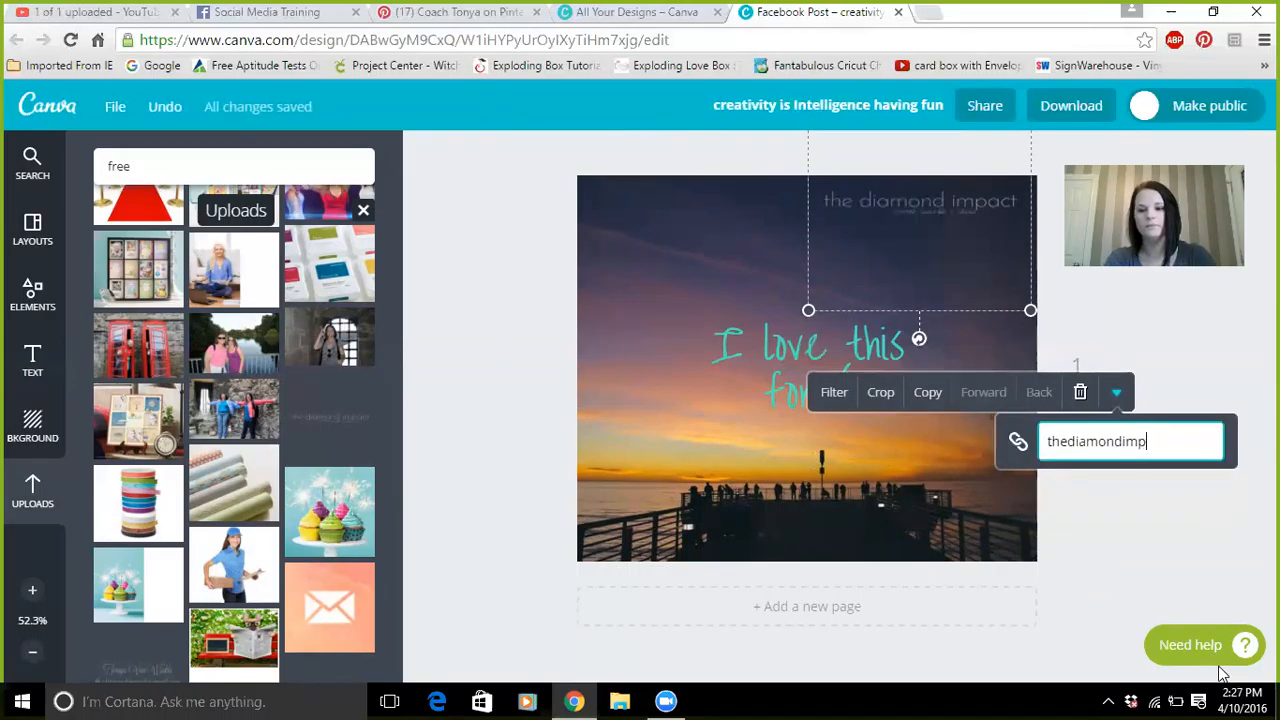
type("act.blogspot.com")
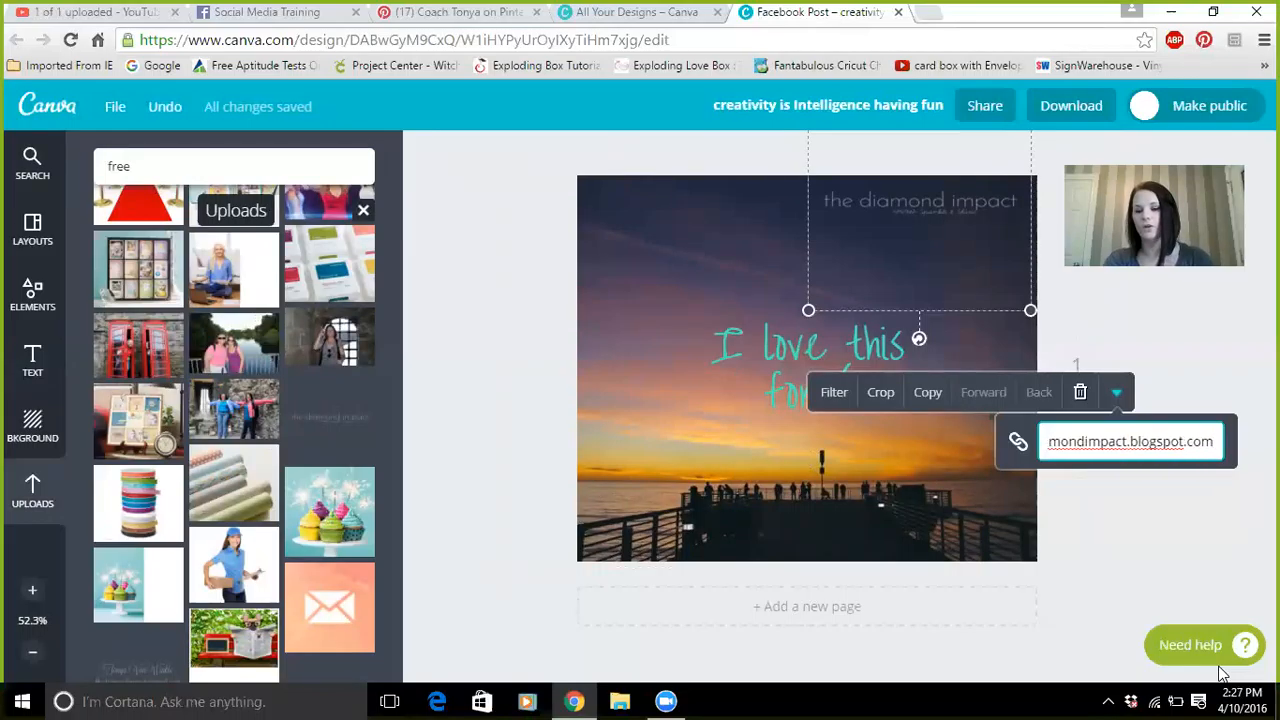
key("Return")
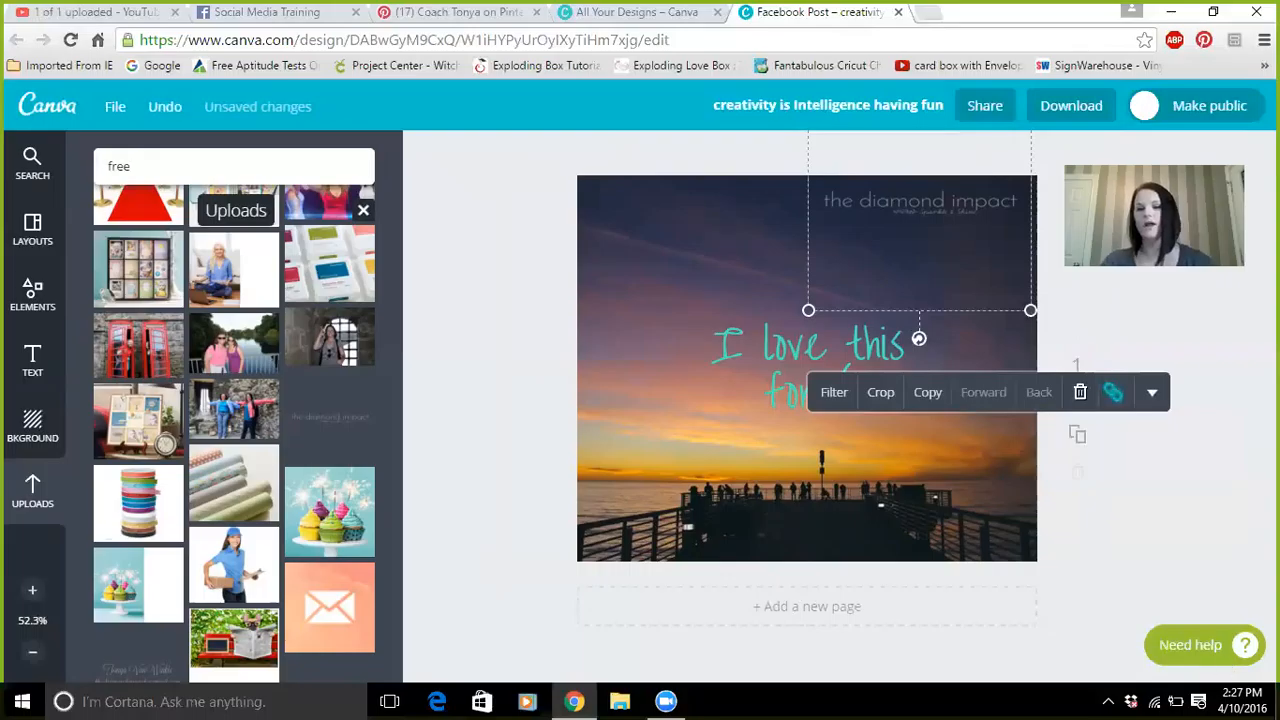
left_click(485, 314)
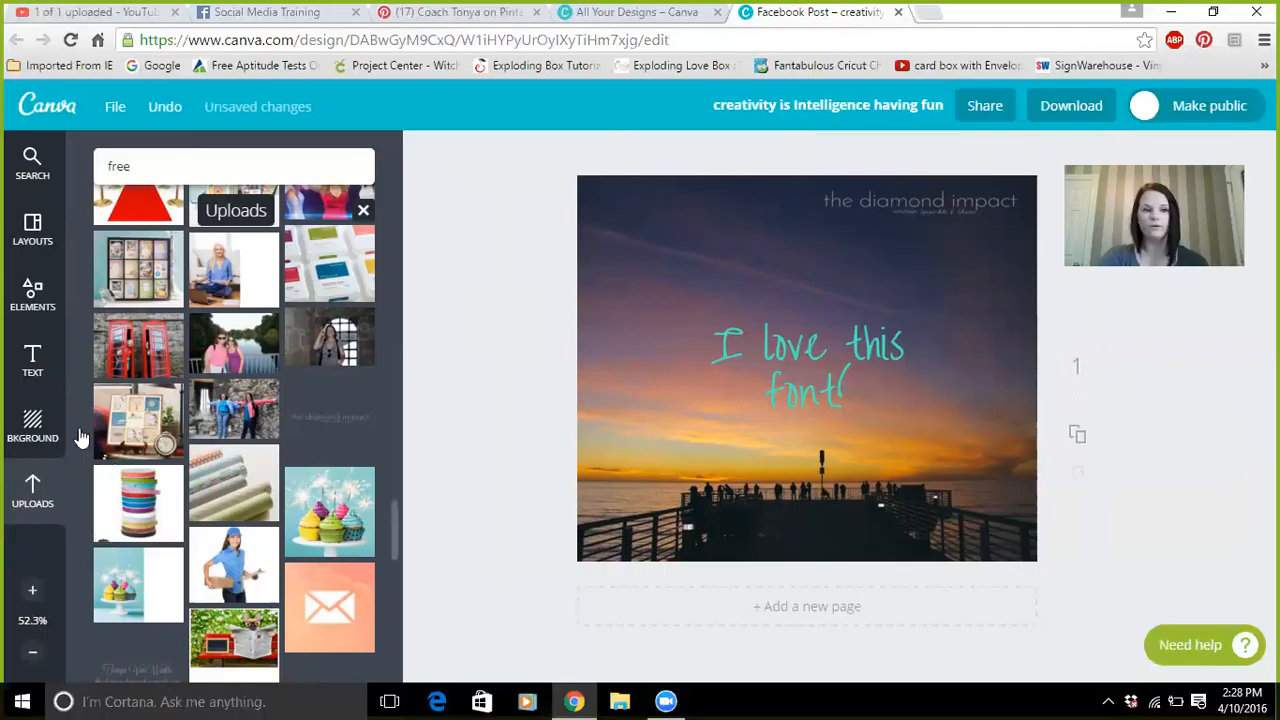
- Look through the available background colours, patterns and photos, comparing the free ones with the paid ones
left_click(33, 438)
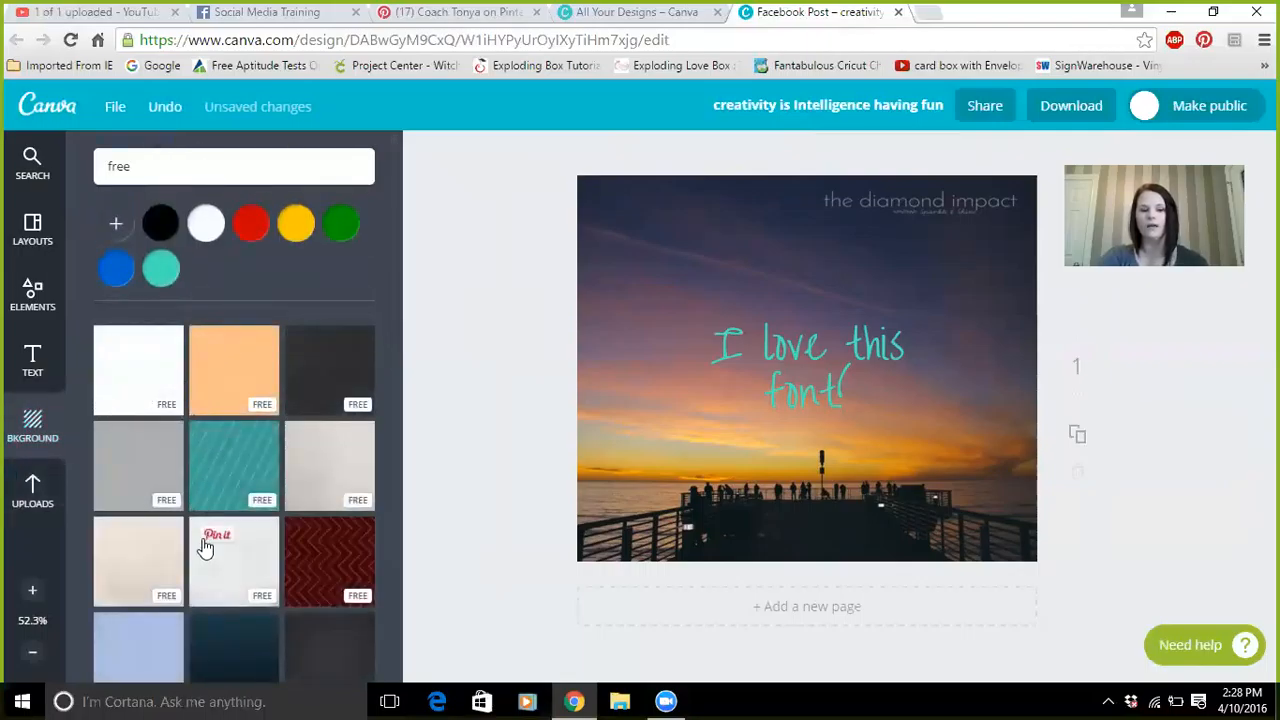
scroll(237, 569, "down", 10)
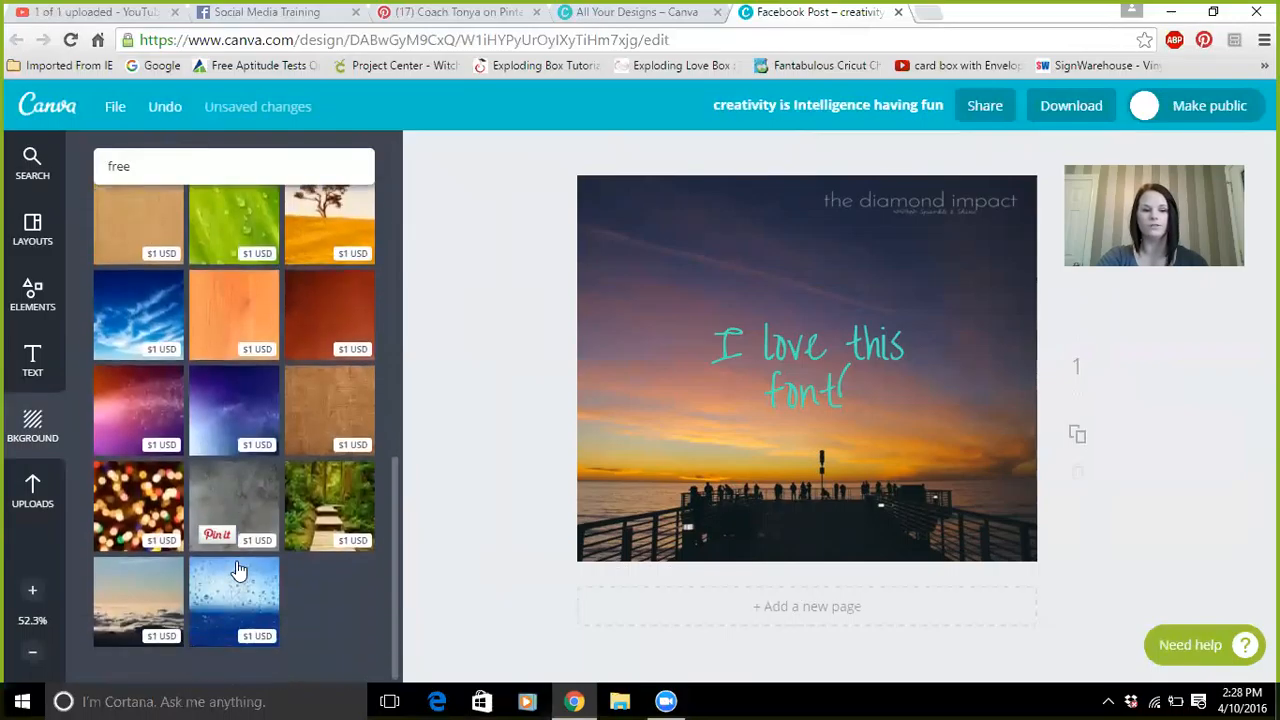
scroll(237, 569, "up", 10)
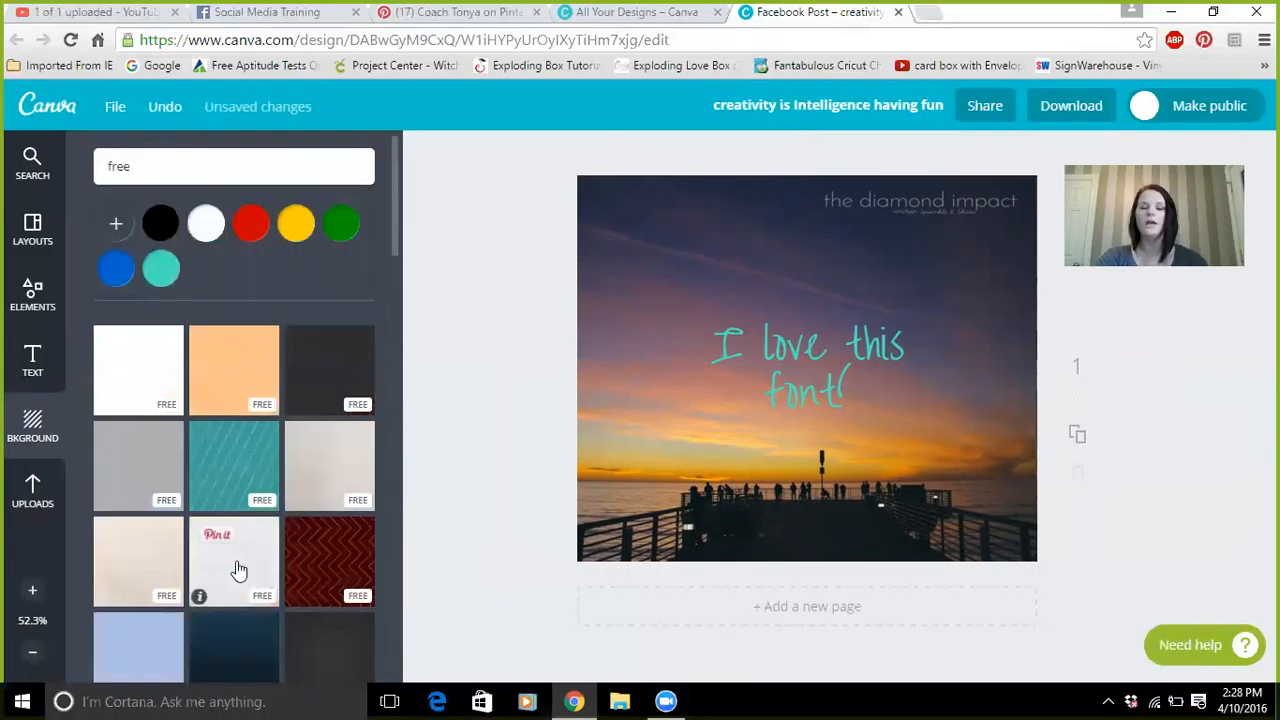
scroll(237, 569, "down", 8)
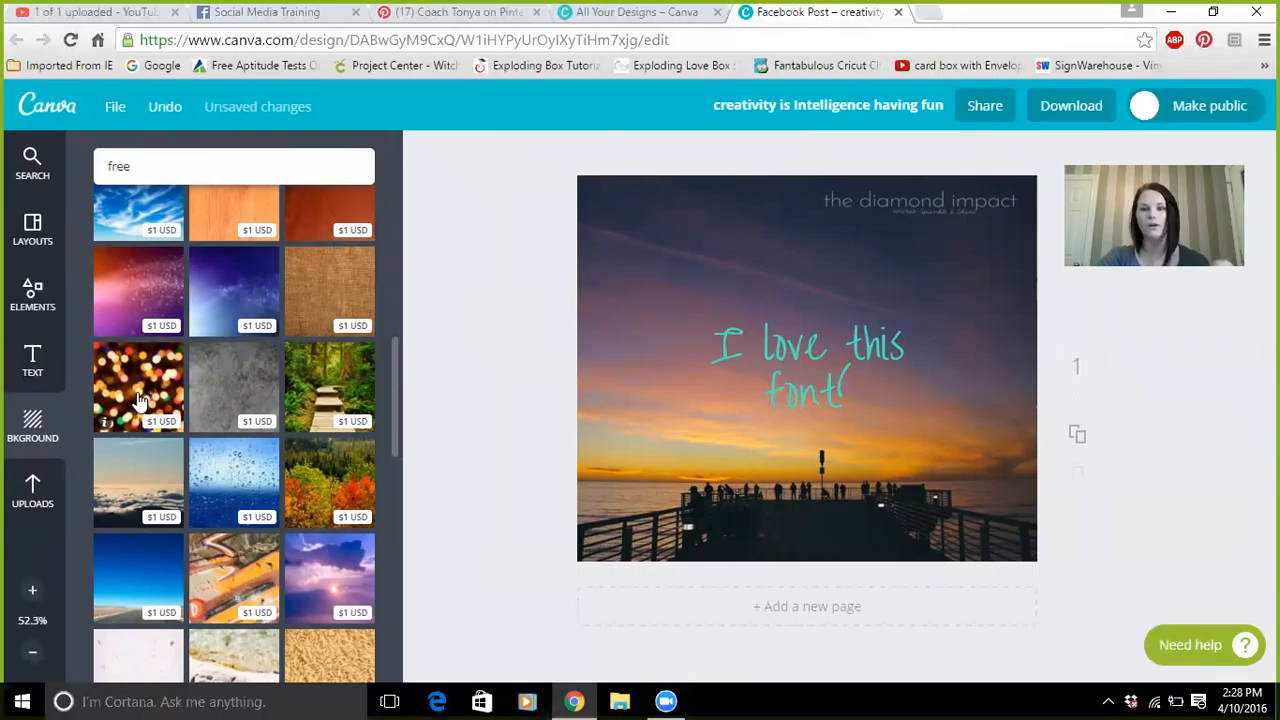
scroll(140, 400, "up", 10)
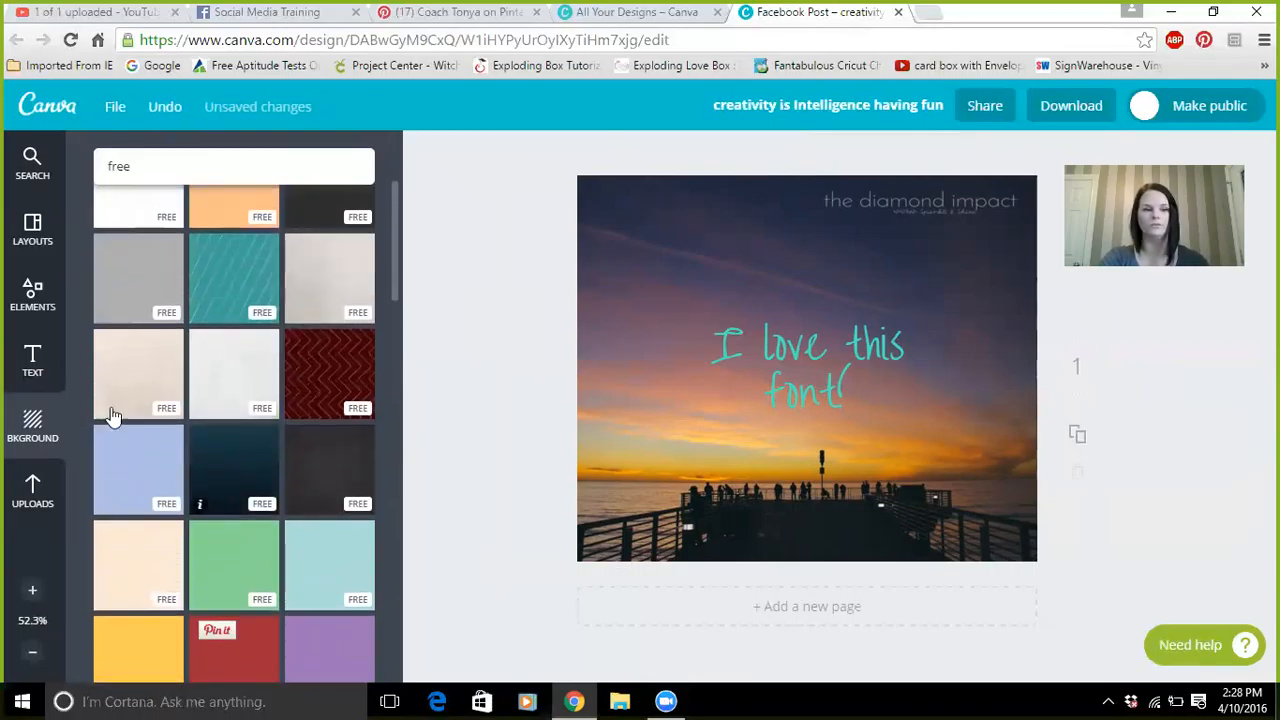
- Look through the photo grid layouts among the design elements
left_click(34, 360)
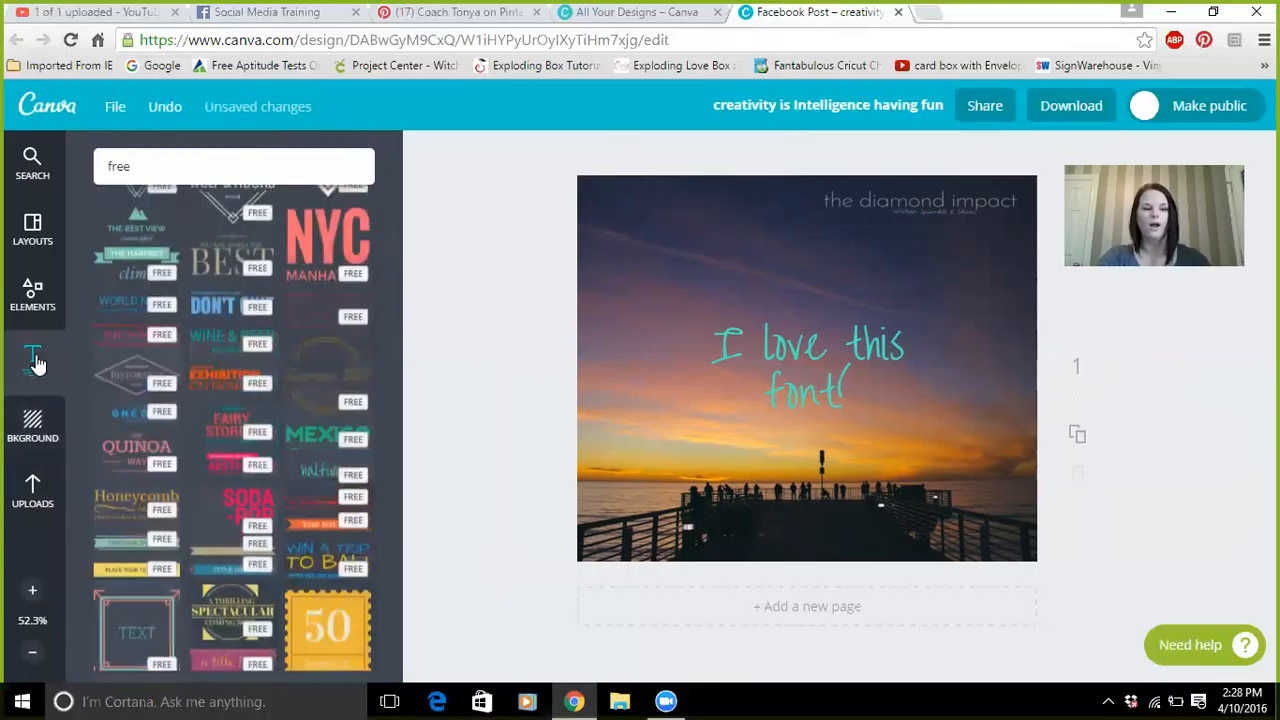
left_click(32, 305)
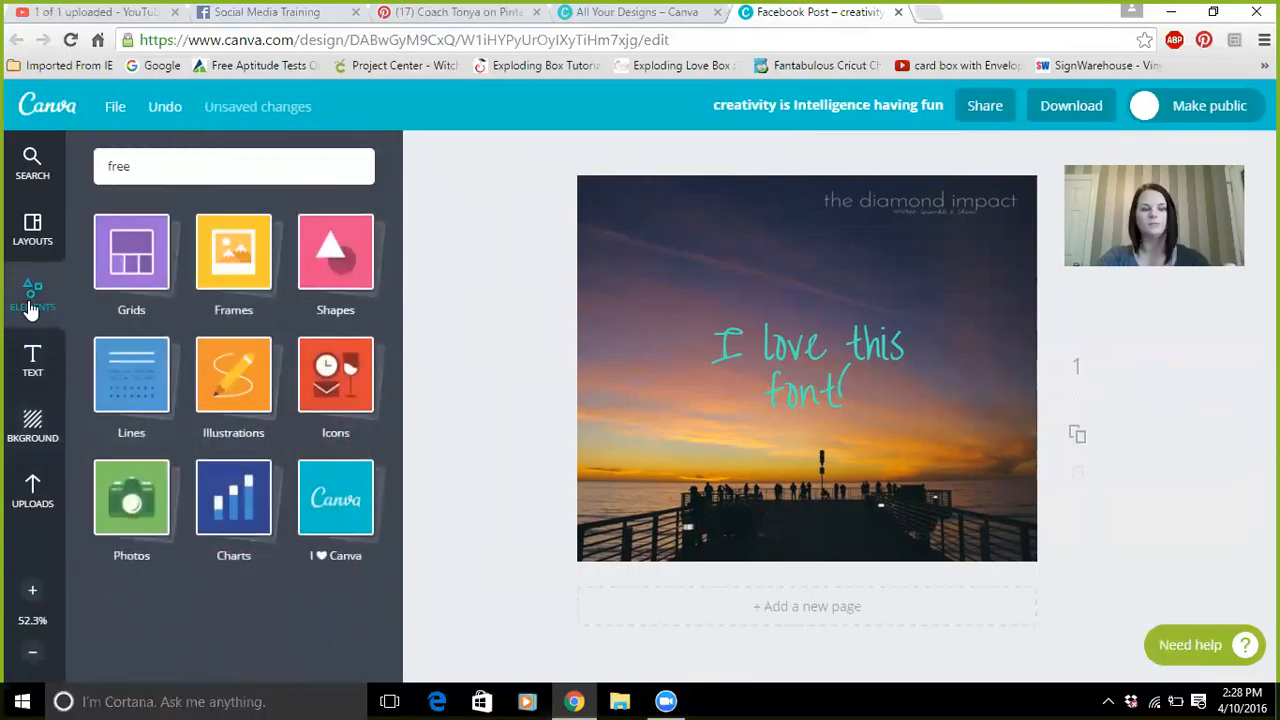
left_click(138, 268)
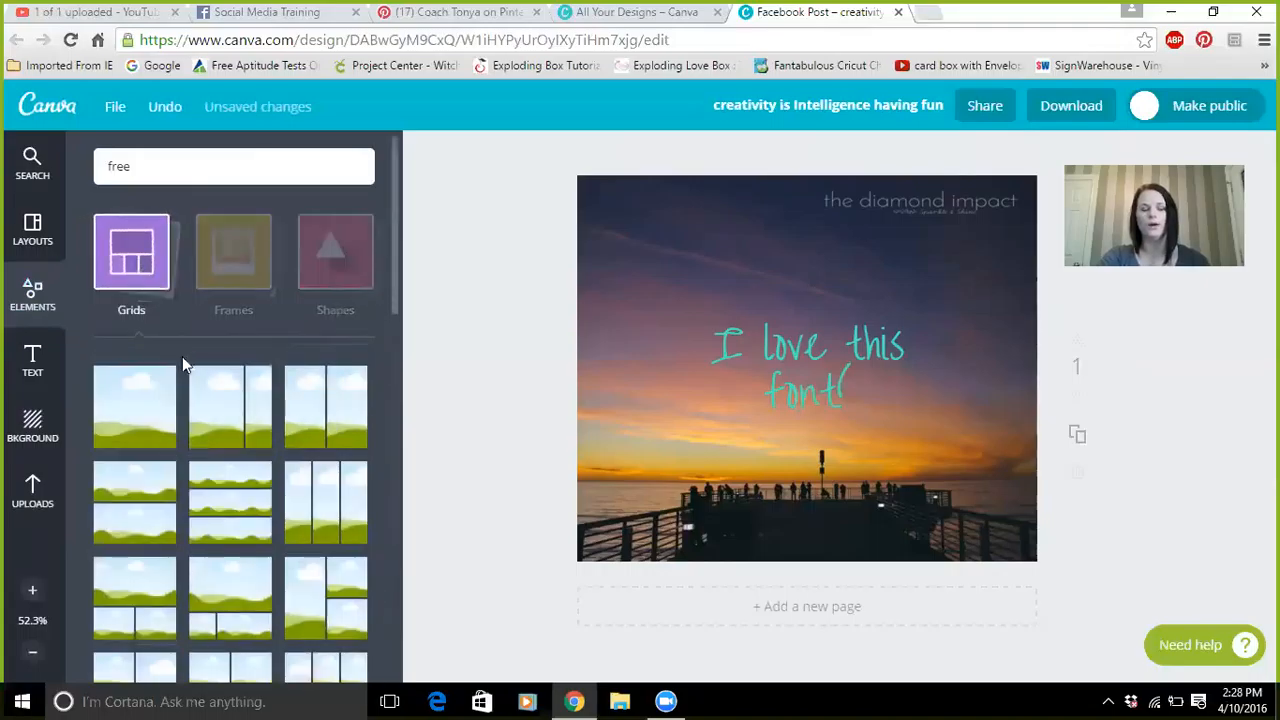
scroll(234, 523, "down", 2)
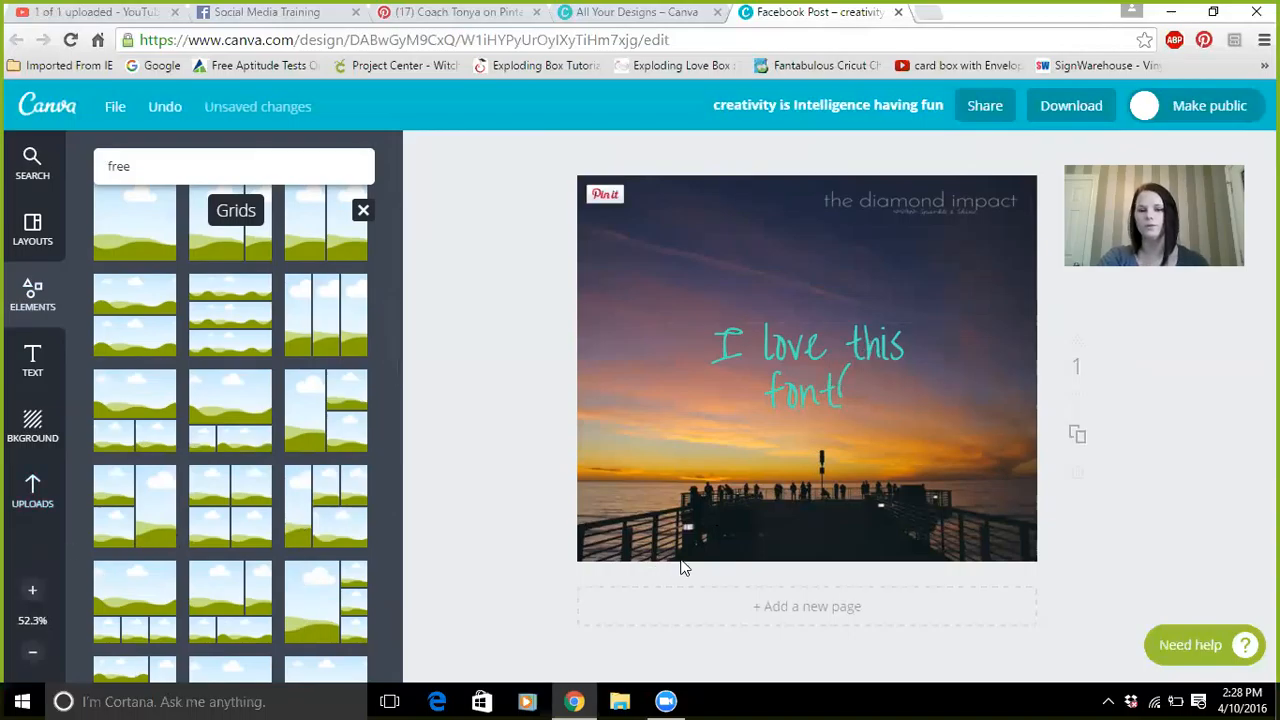
scroll(224, 443, "up", 3)
scroll(223, 443, "down", 5)
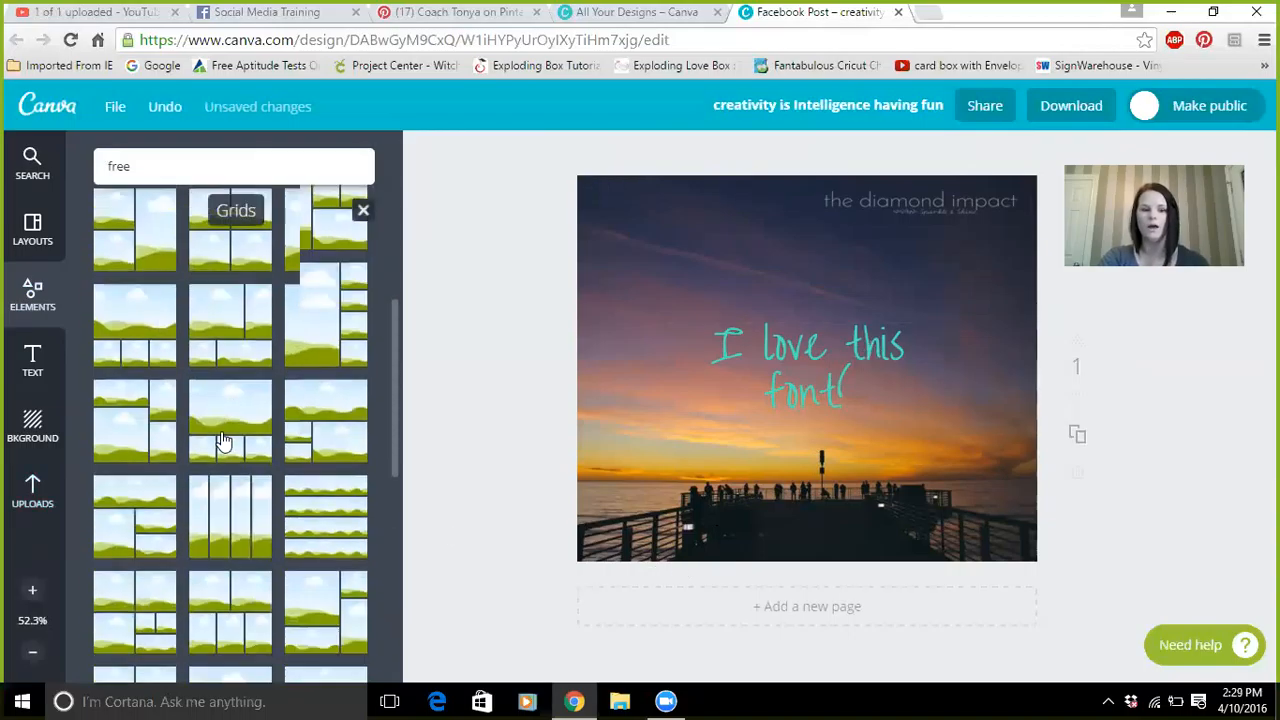
scroll(223, 443, "up", 5)
left_click(160, 276)
- Add the free dark smartphone frame to the design, enlarge it and place it in the upper-left corner of the graphic
left_click(245, 266)
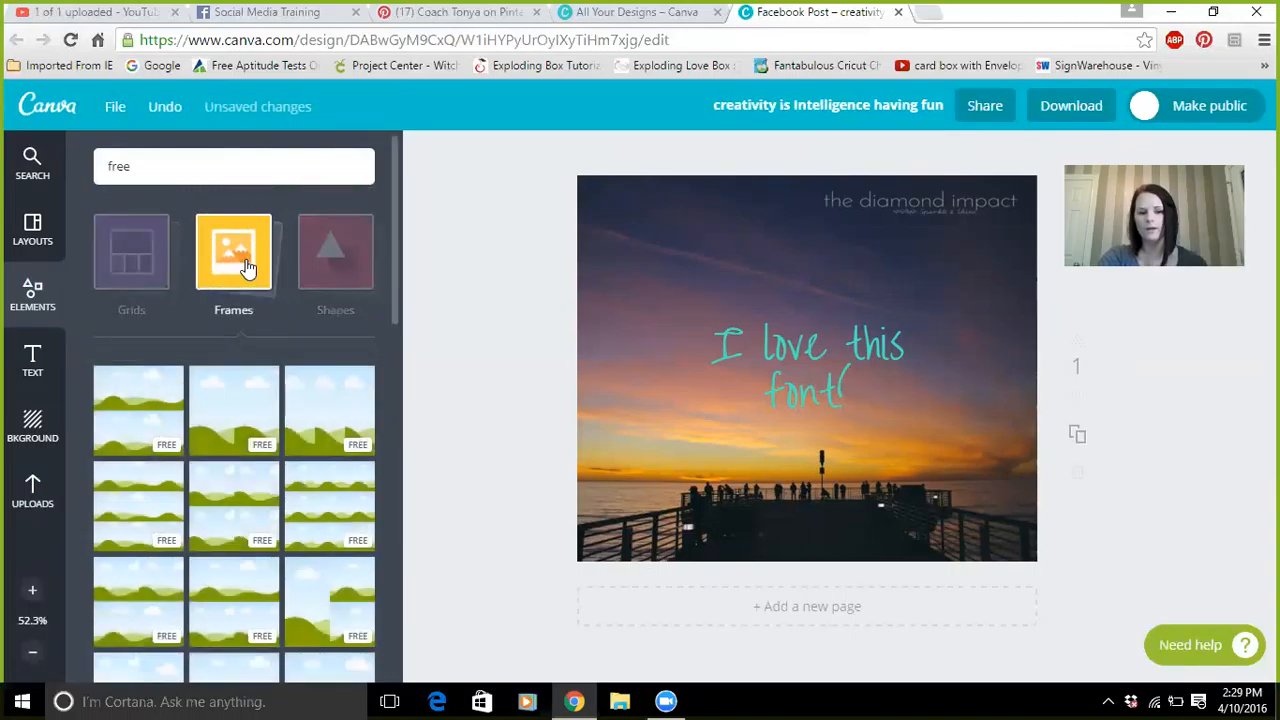
scroll(258, 440, "down", 5)
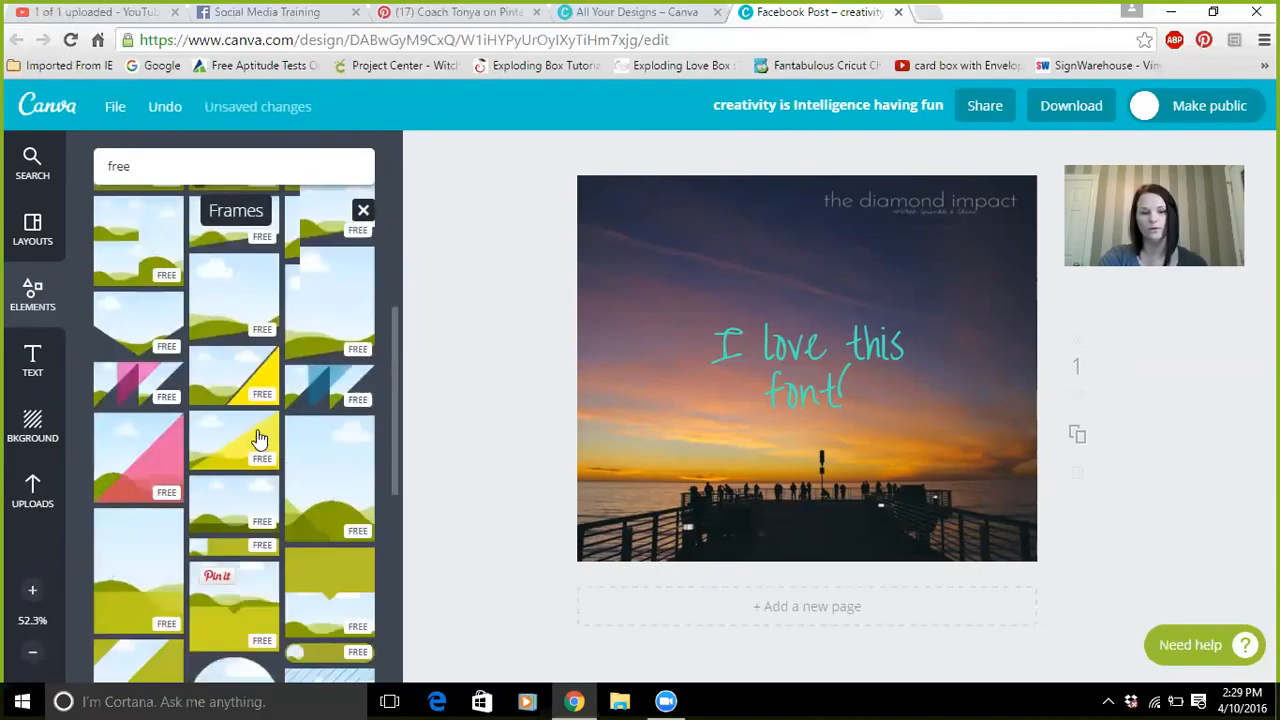
scroll(258, 440, "down", 8)
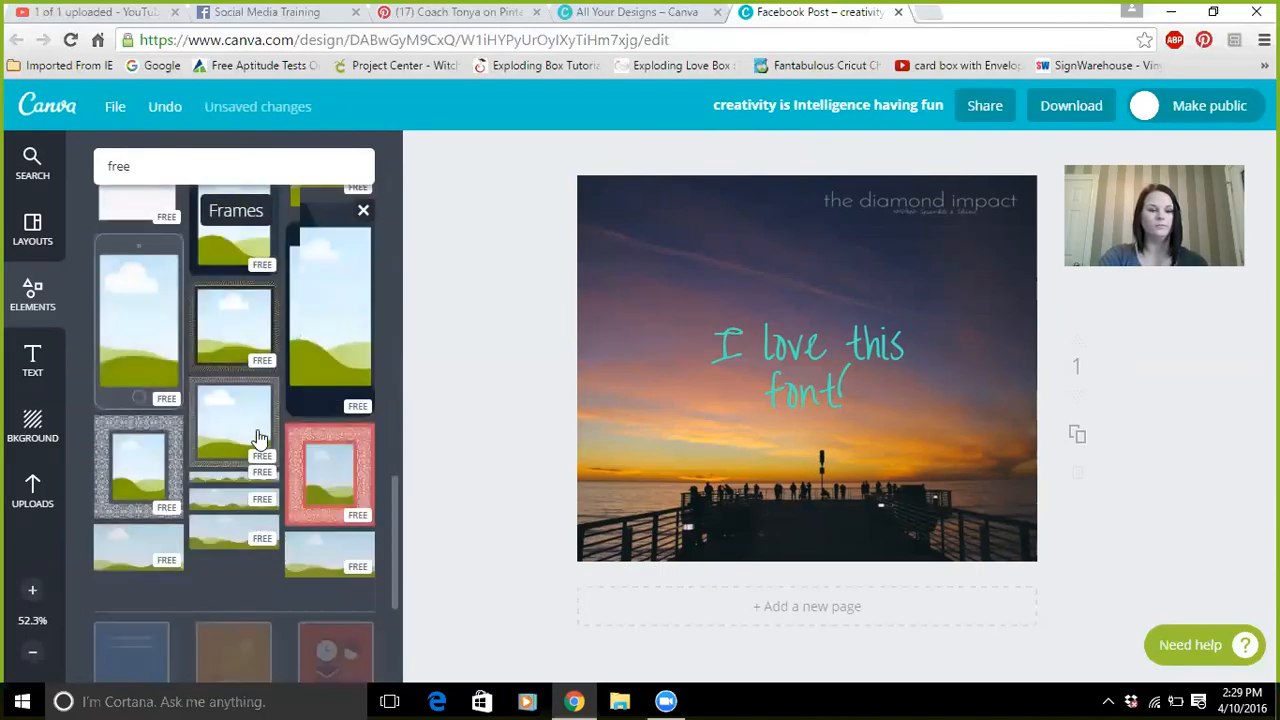
scroll(258, 440, "down", 1)
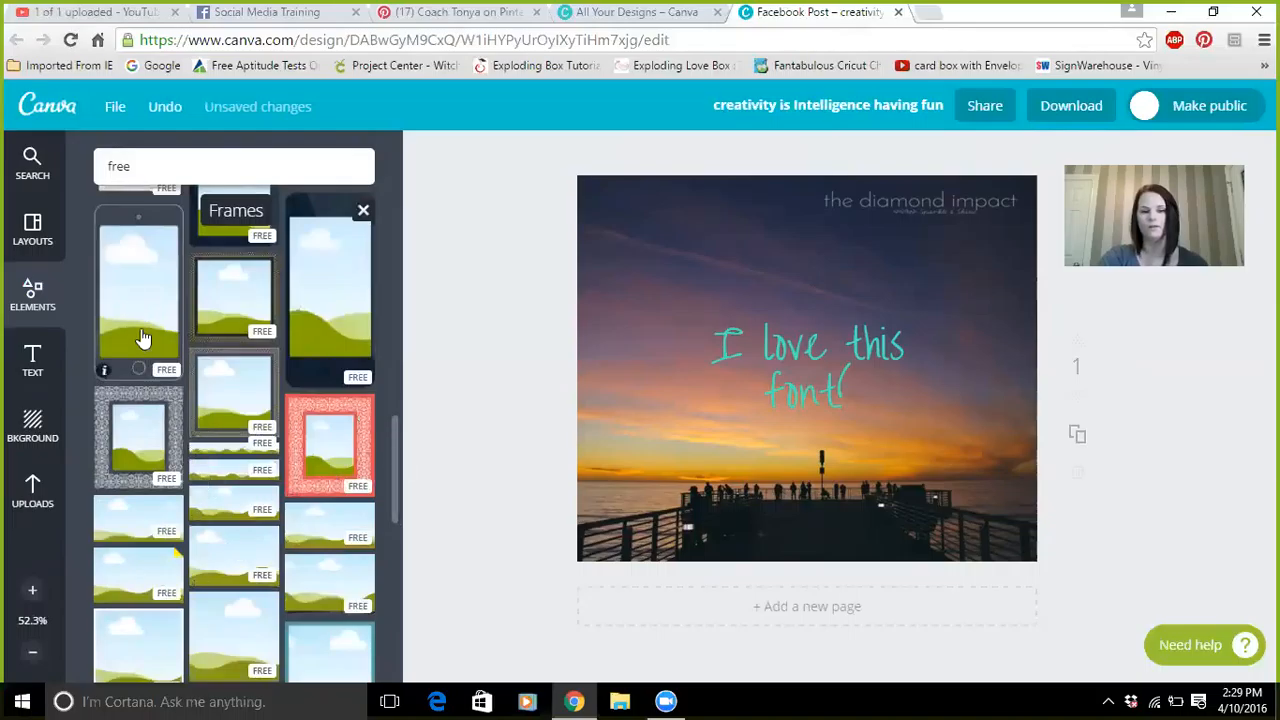
left_click(355, 340)
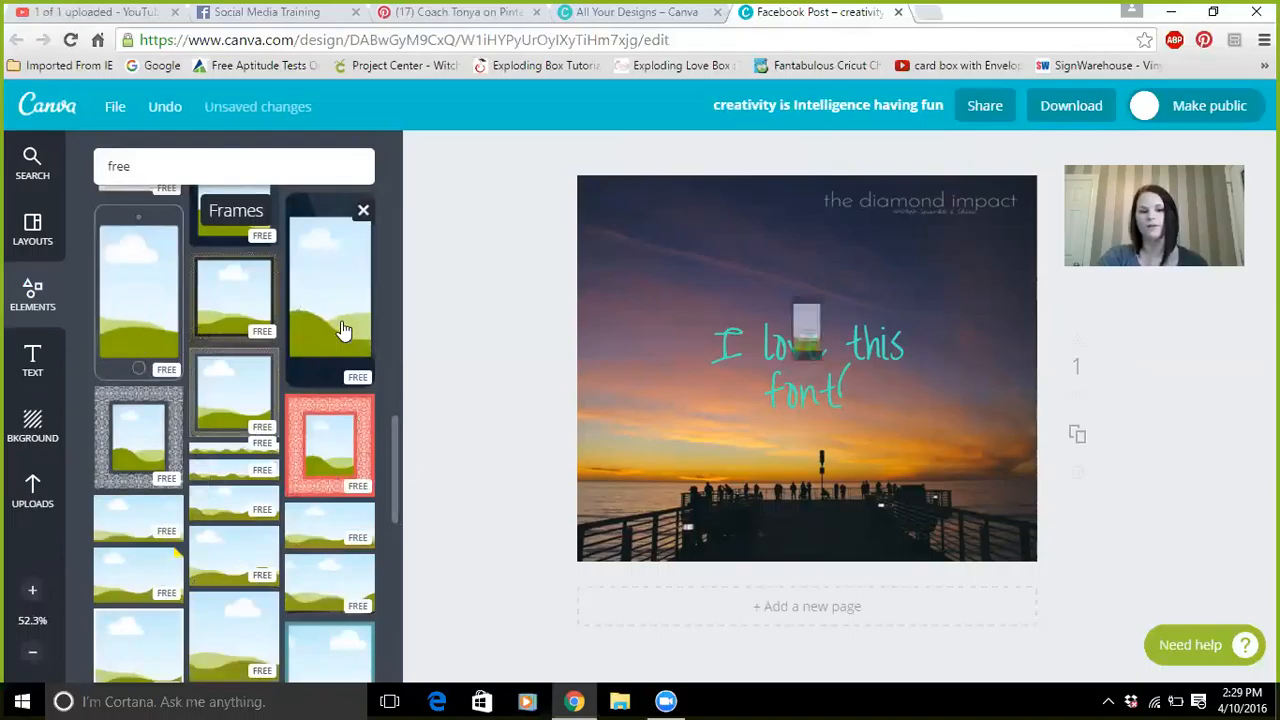
left_click_drag(780, 408, 735, 534)
left_click_drag(770, 432, 628, 280)
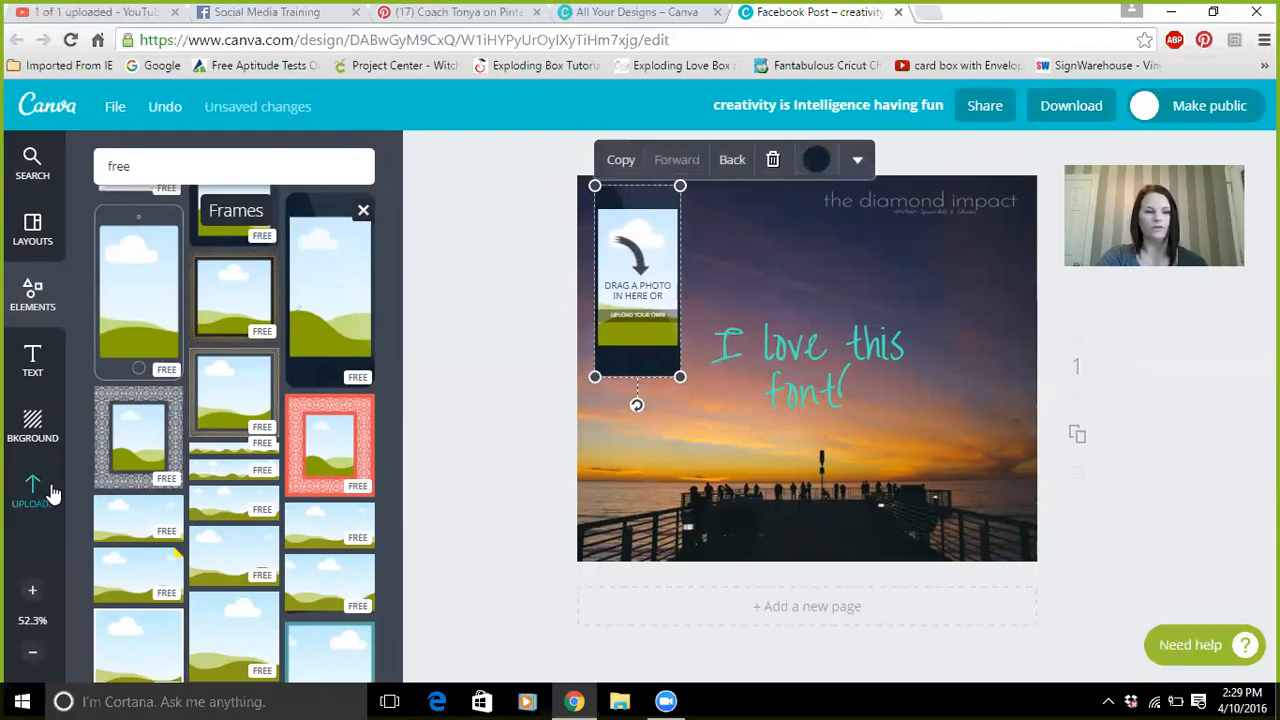
- Fill the phone frame with the uploaded photo of two women at a stone wall, adjust its crop to show both and deselect it
left_click(40, 492)
left_click_drag(232, 433, 638, 330)
mouse_move(641, 268)
left_mouse_down()
mouse_move(529, 323)
mouse_move(543, 363)
mouse_move(640, 253)
left_mouse_up()
left_click(640, 253)
double_click(646, 270)
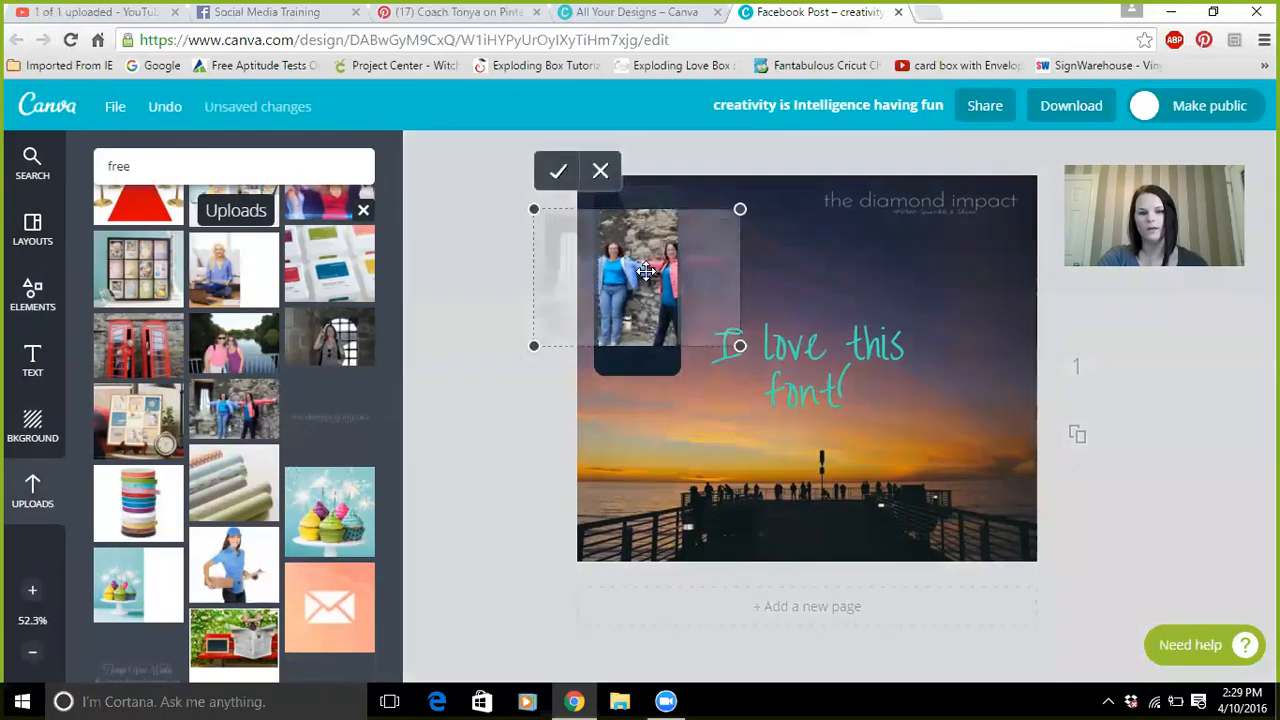
left_click_drag(646, 270, 641, 270)
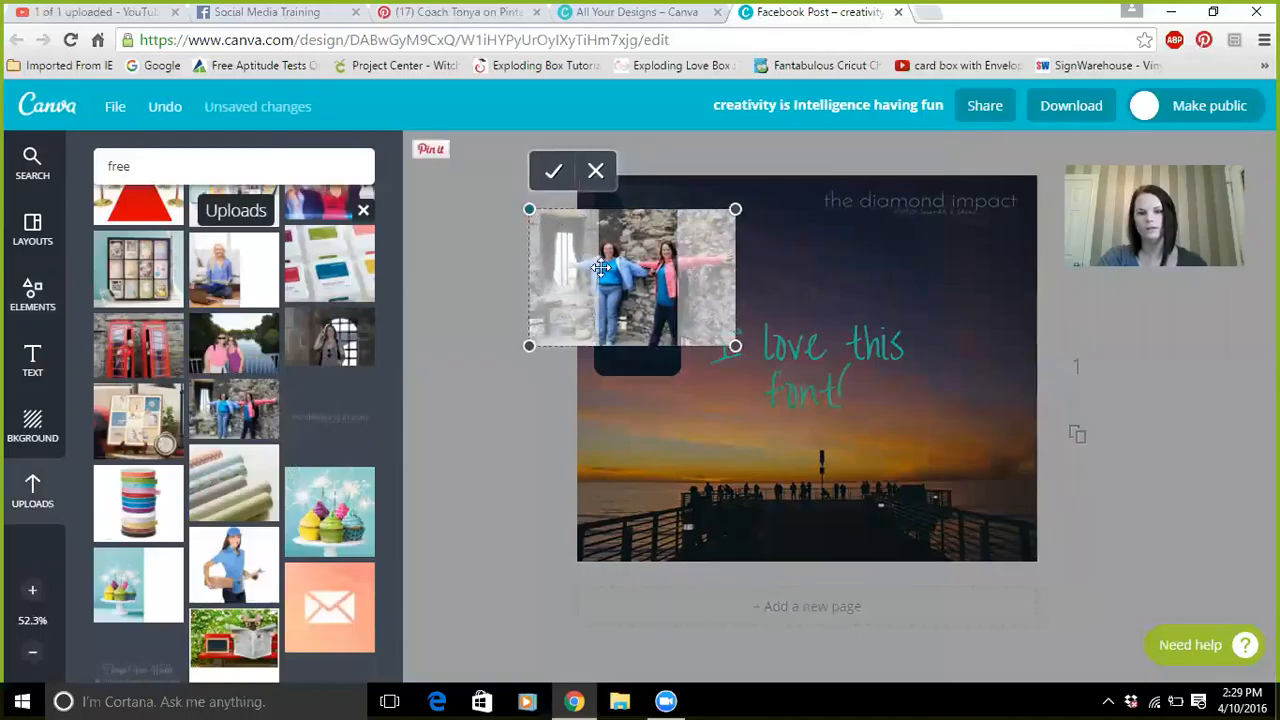
left_click_drag(622, 280, 625, 280)
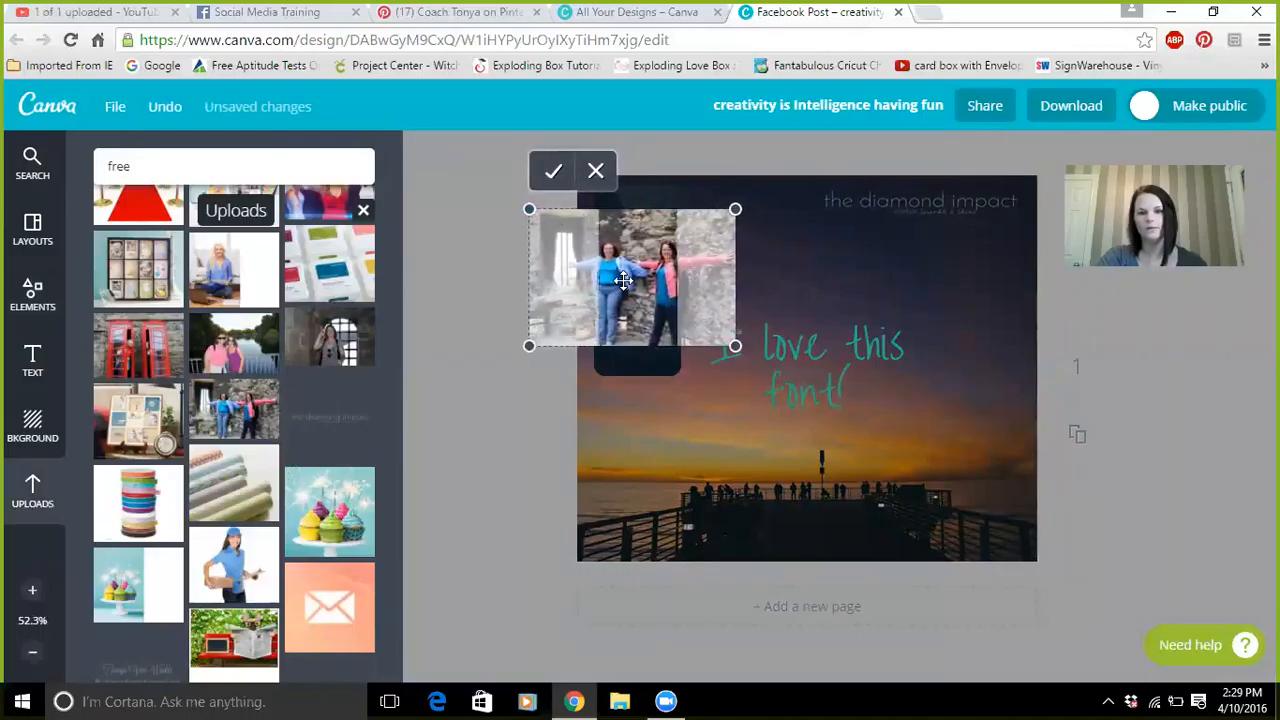
left_click(555, 171)
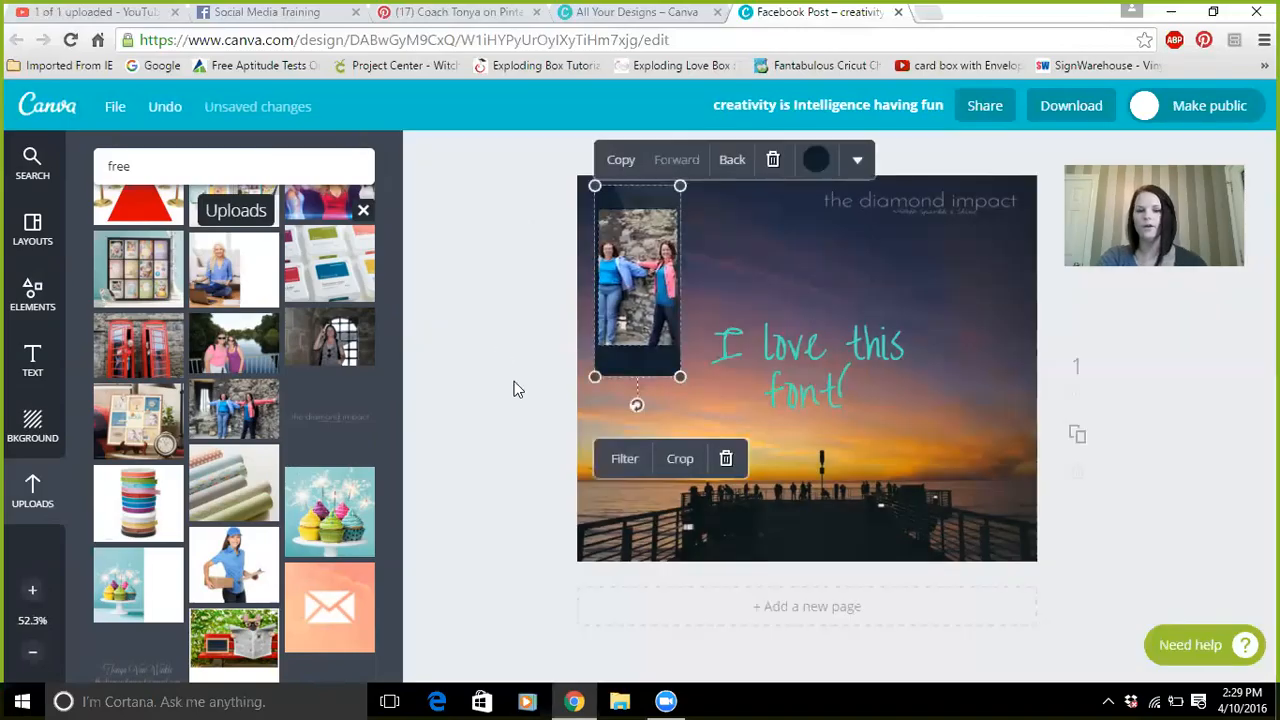
left_click(517, 389)
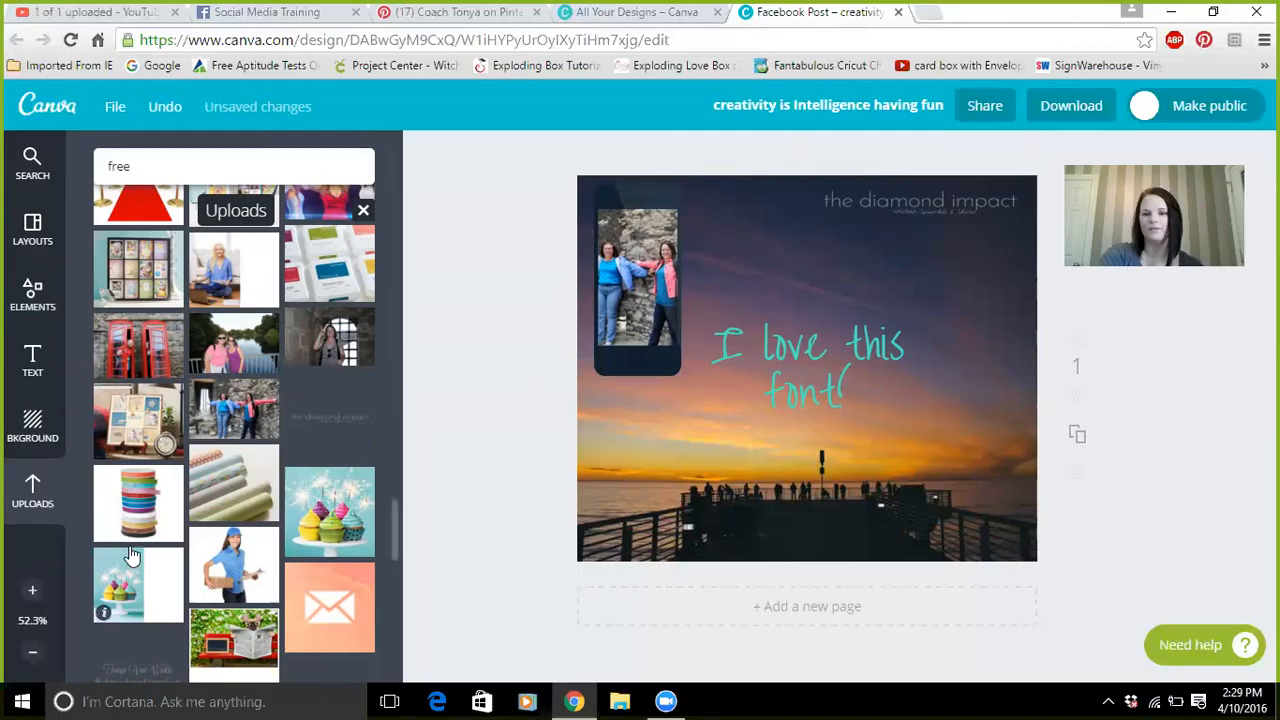
- Look through the free shapes among the design elements
left_click(32, 295)
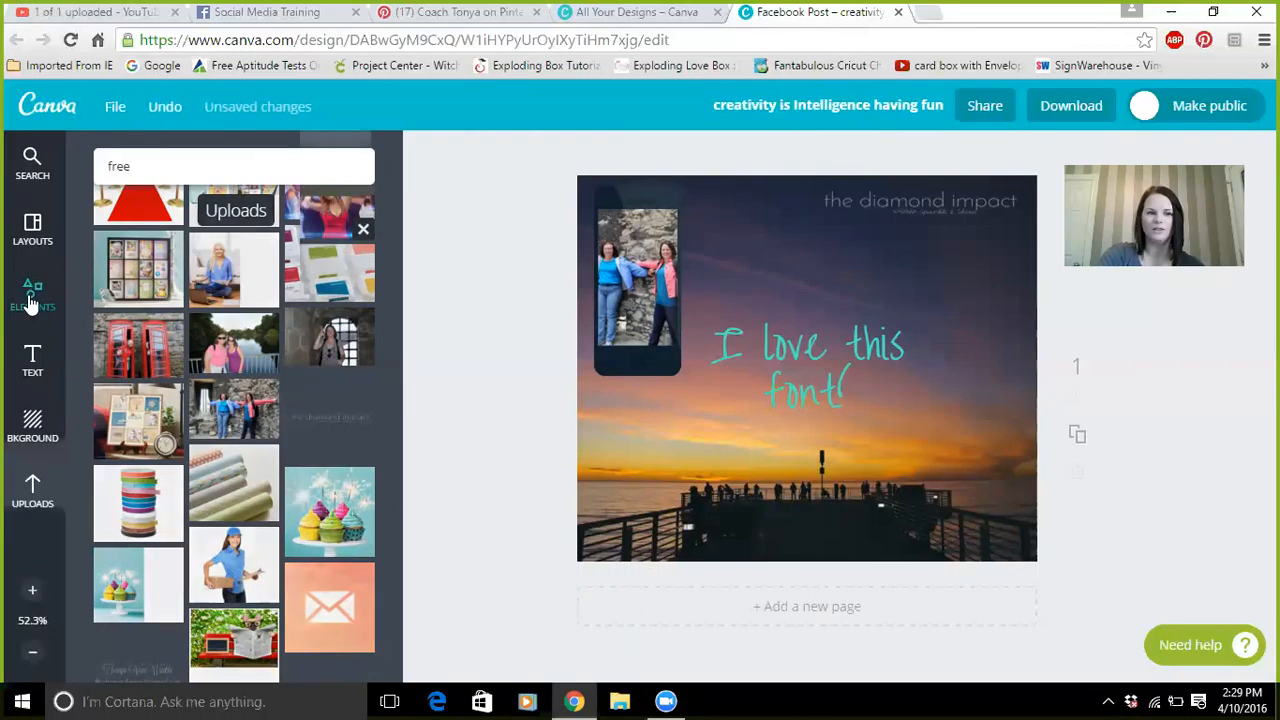
scroll(268, 270, "up", 6)
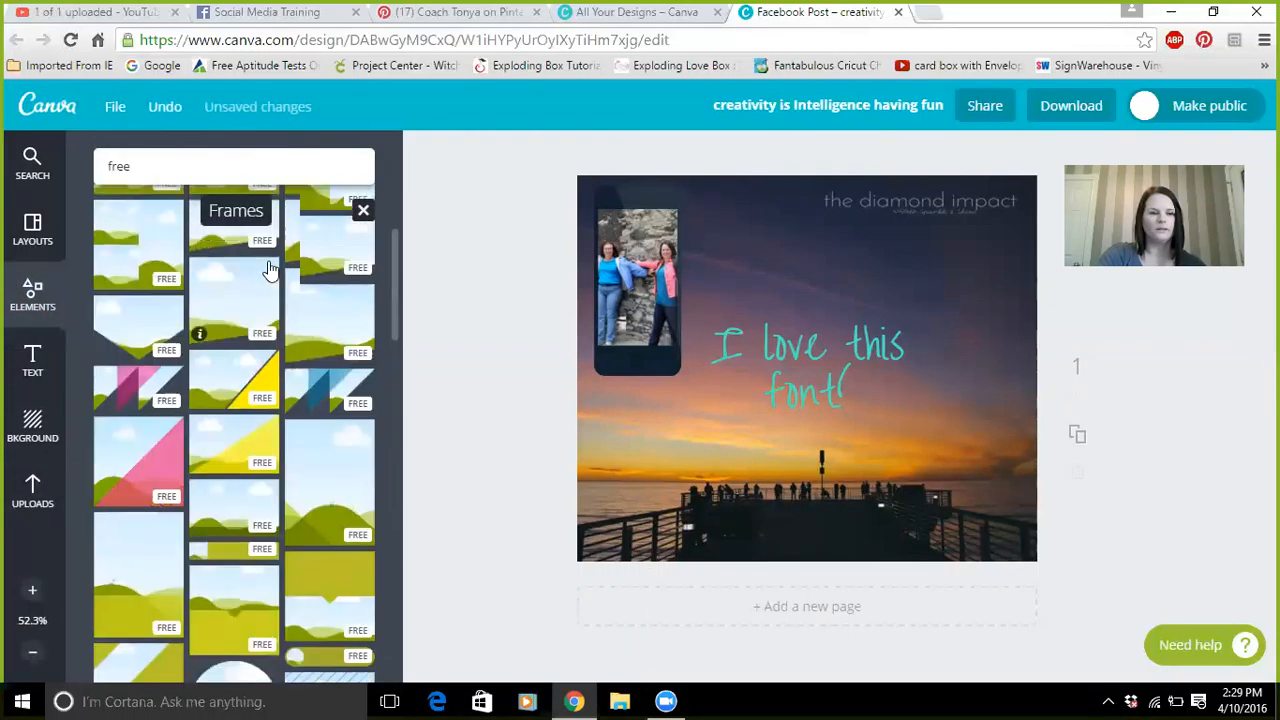
left_click(333, 265)
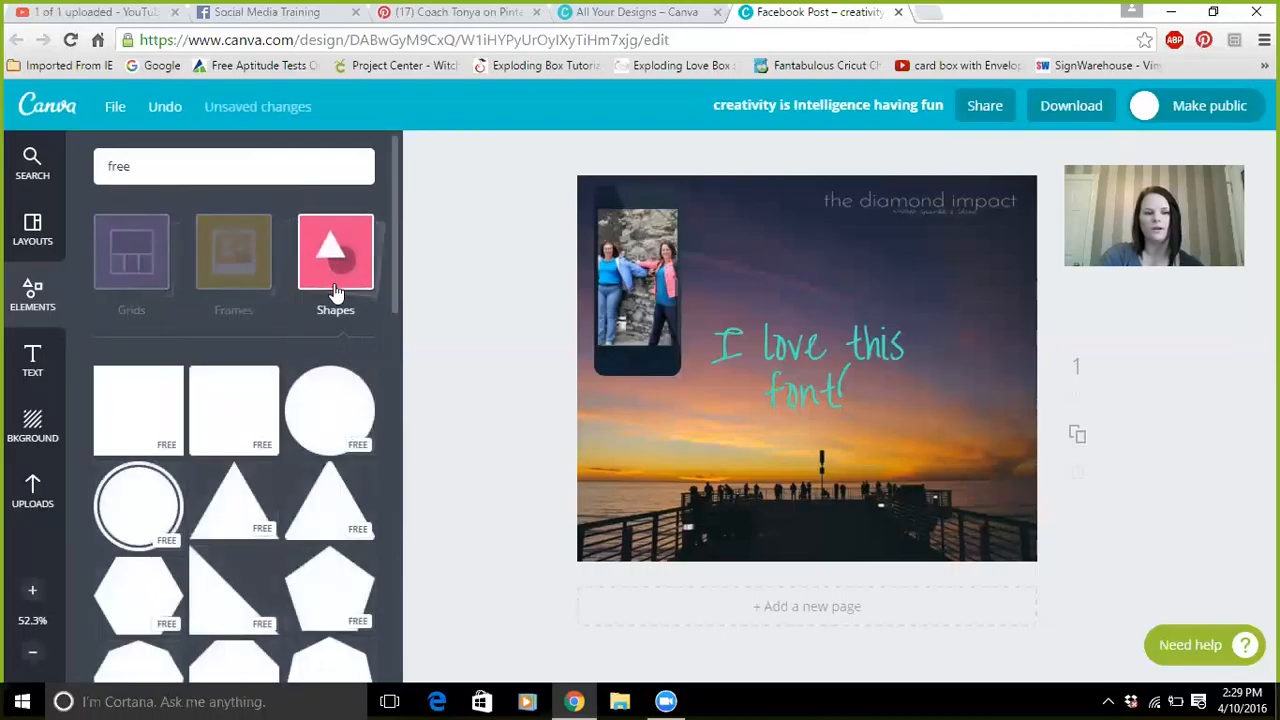
scroll(279, 507, "down", 2)
scroll(279, 507, "down", 10)
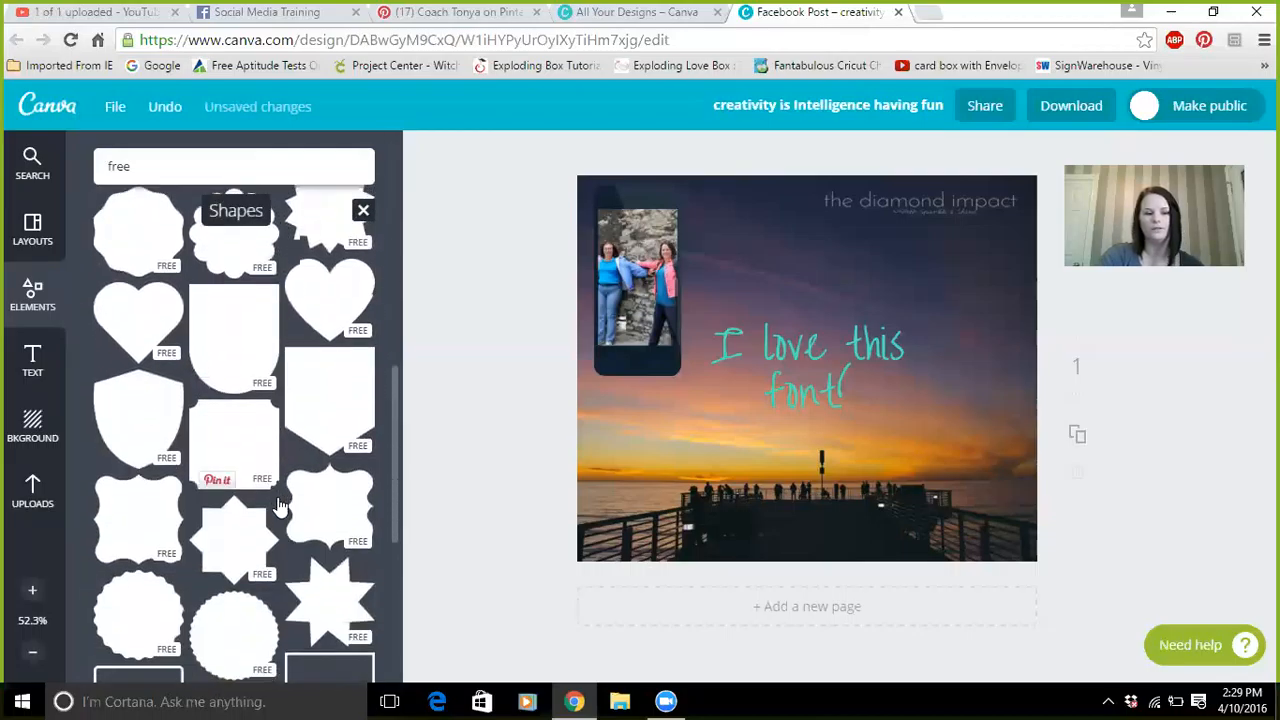
scroll(279, 507, "up", 12)
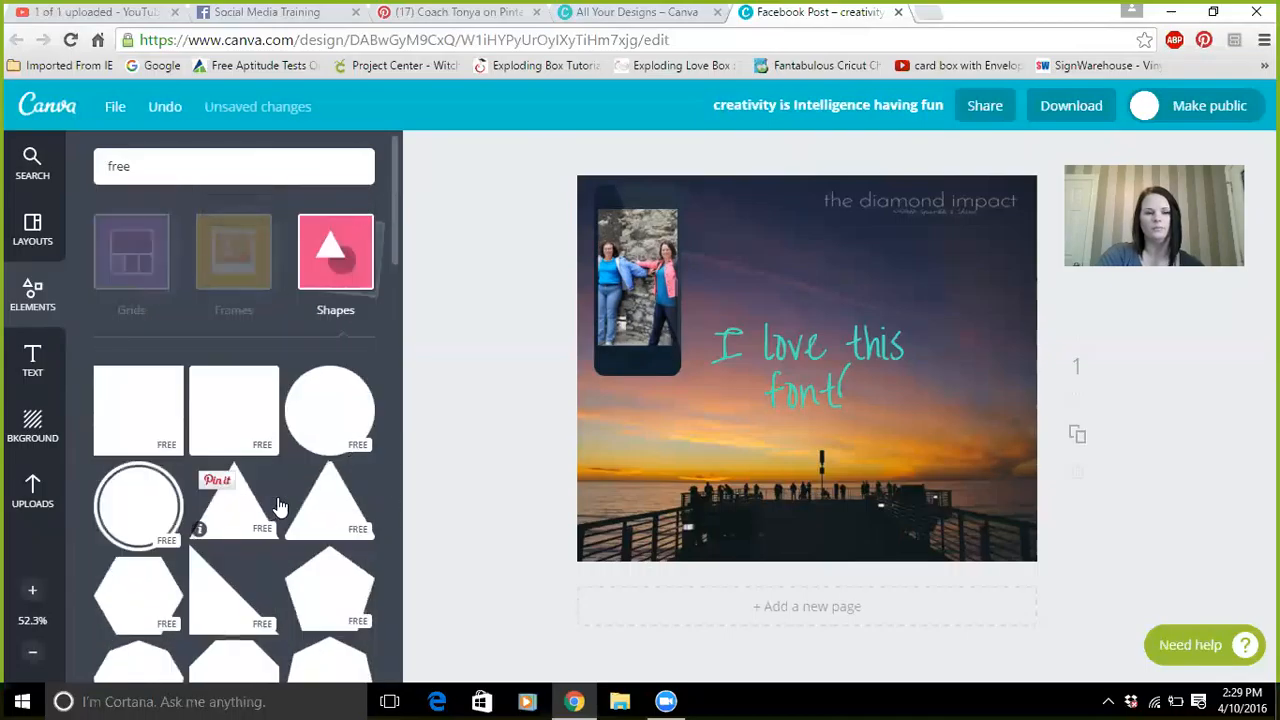
left_click(360, 302)
- Add the solid white line, shorten it to about the width of the word "font" and centre it beneath the text
left_click(150, 402)
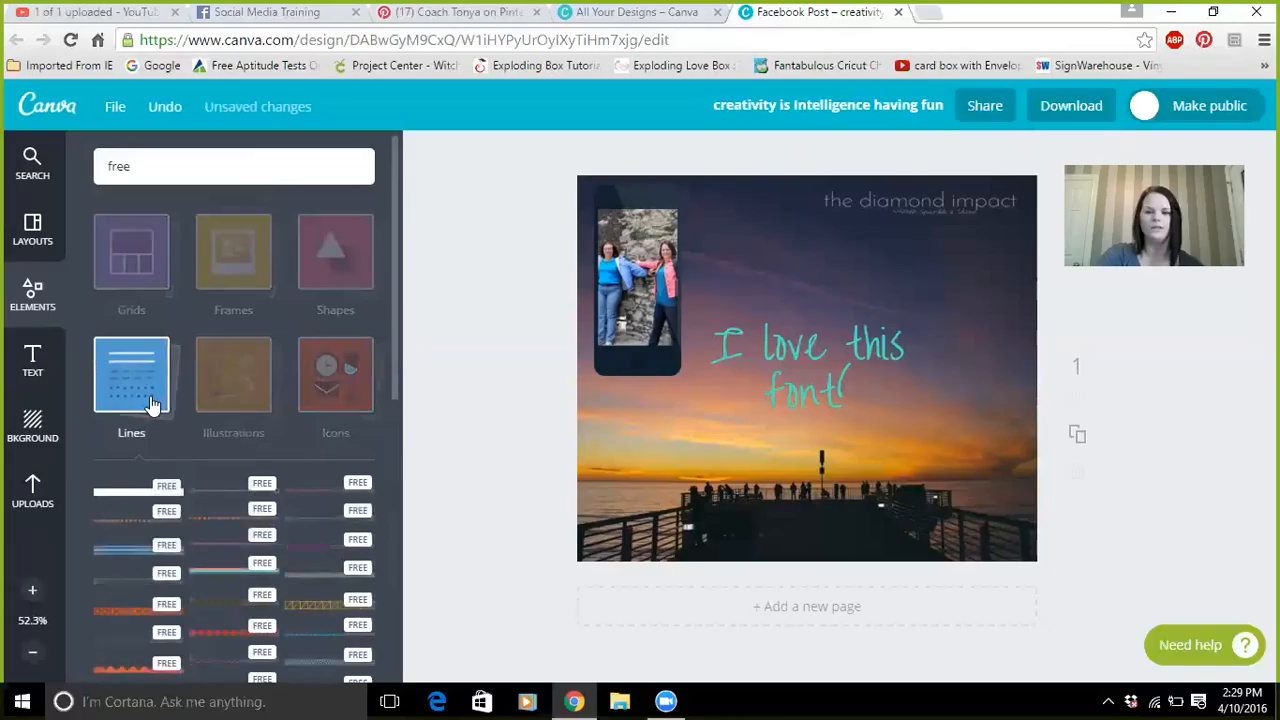
left_click(140, 497)
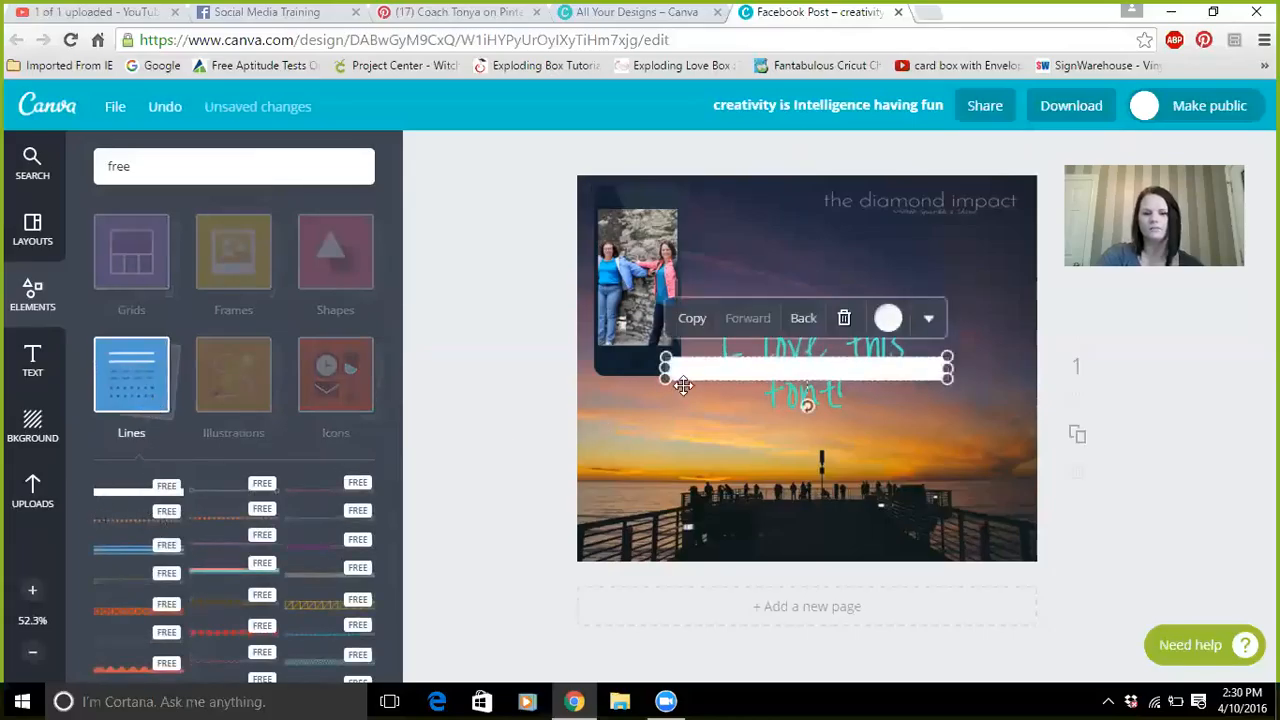
left_click_drag(689, 369, 692, 432)
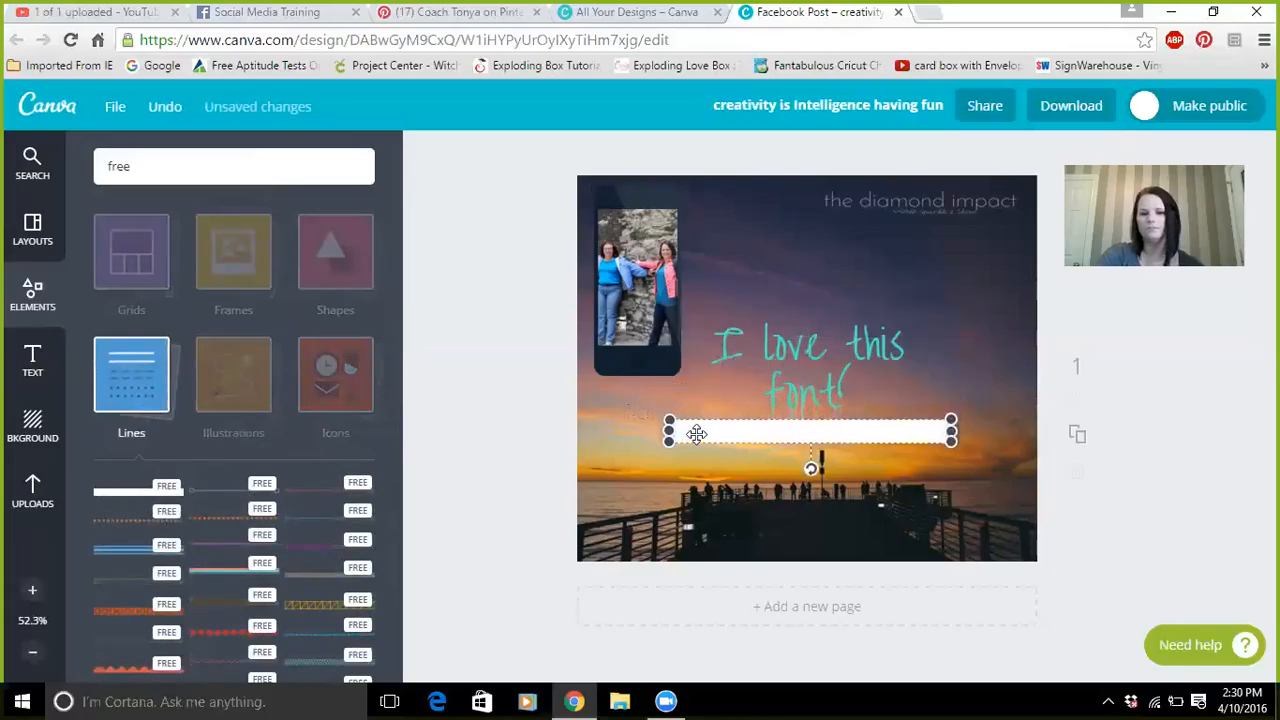
left_click_drag(951, 430, 803, 420)
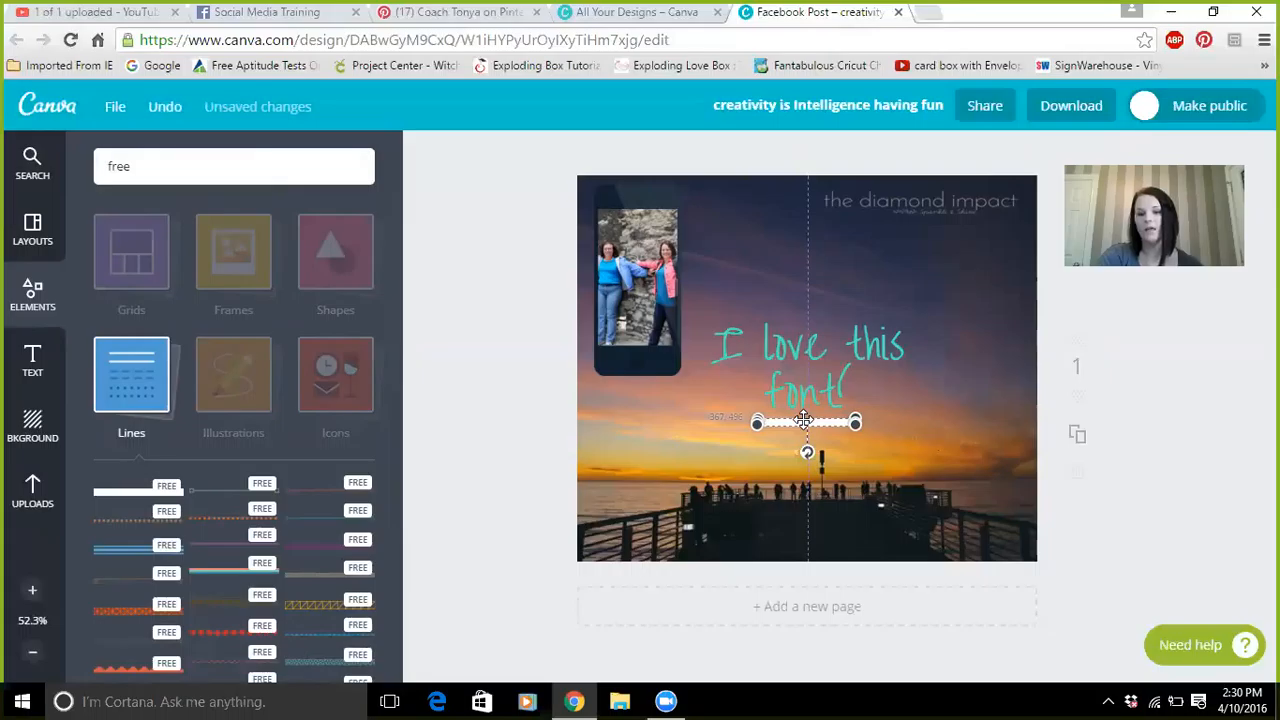
left_click_drag(803, 420, 804, 421)
left_click(643, 449)
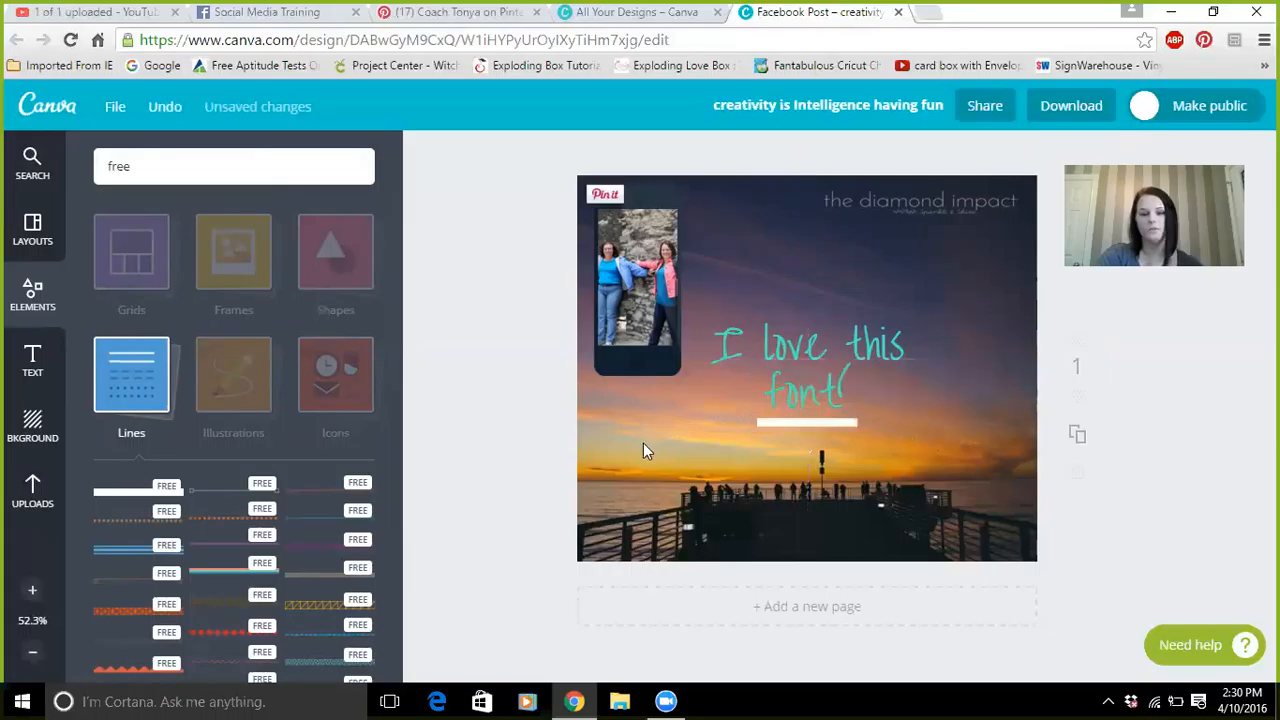
- Look through the illustrations among the design elements
left_click(140, 393)
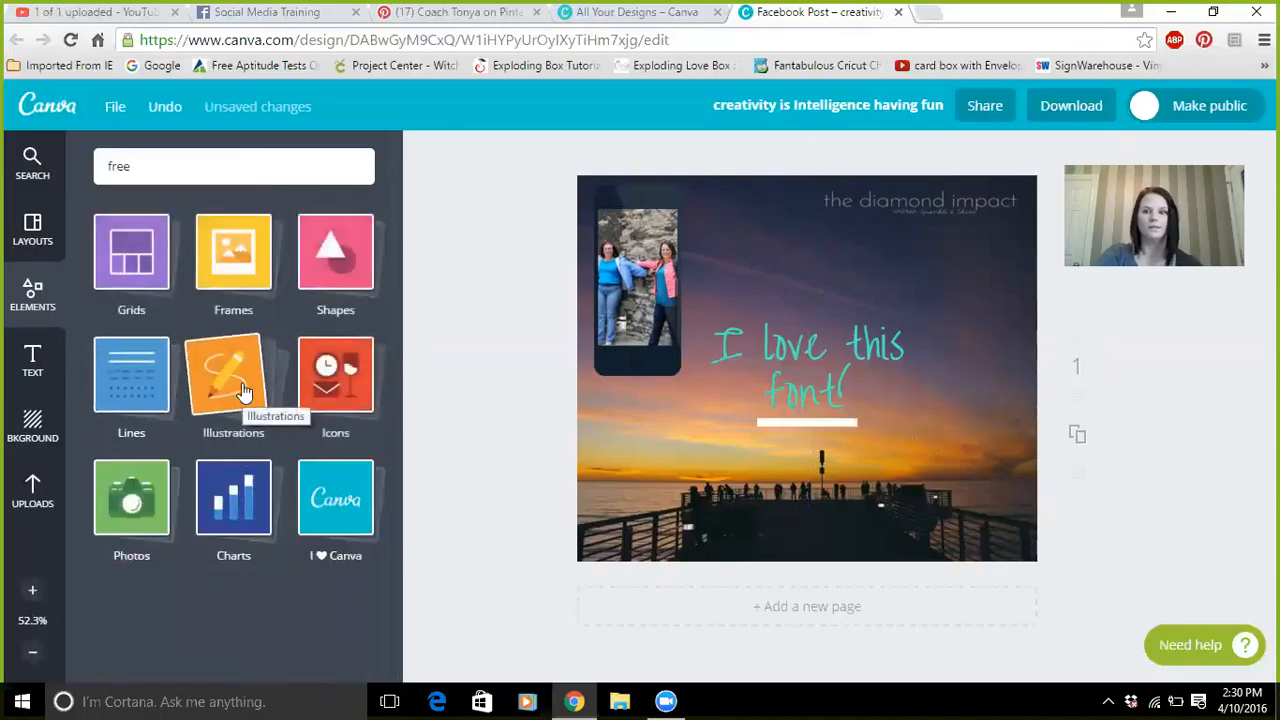
left_click(243, 390)
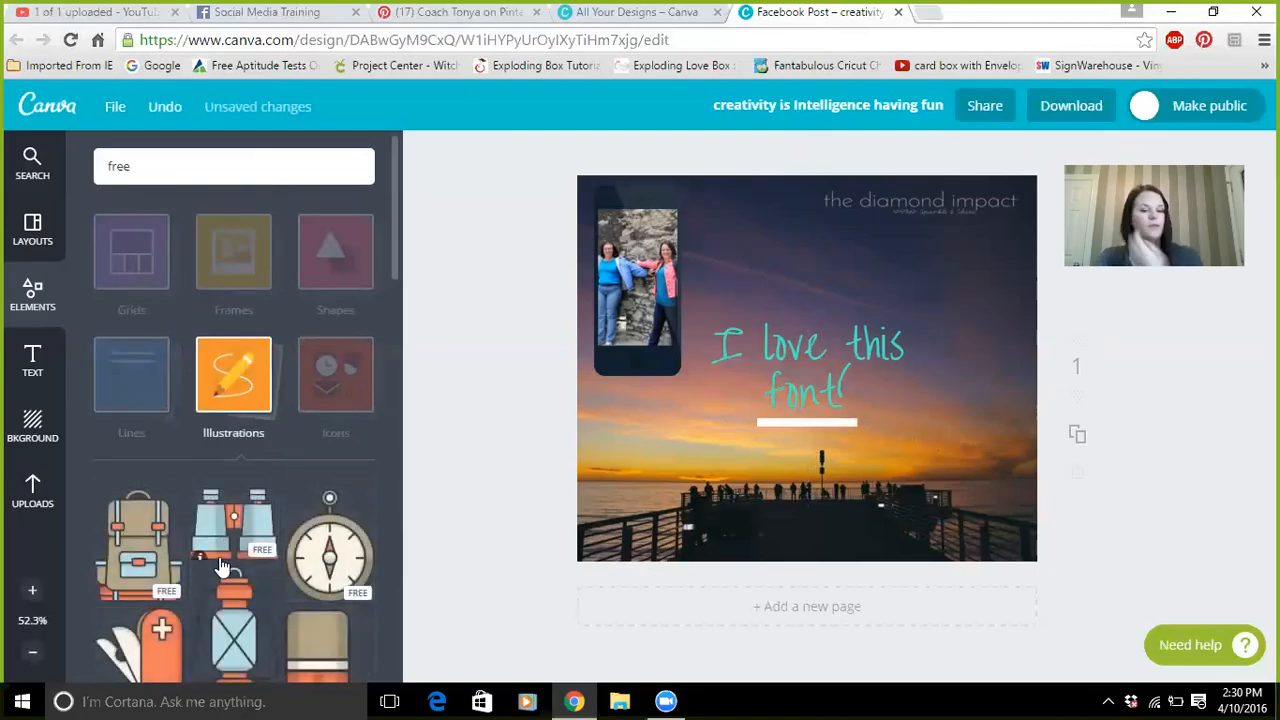
scroll(215, 590, "down", 10)
scroll(218, 604, "up", 10)
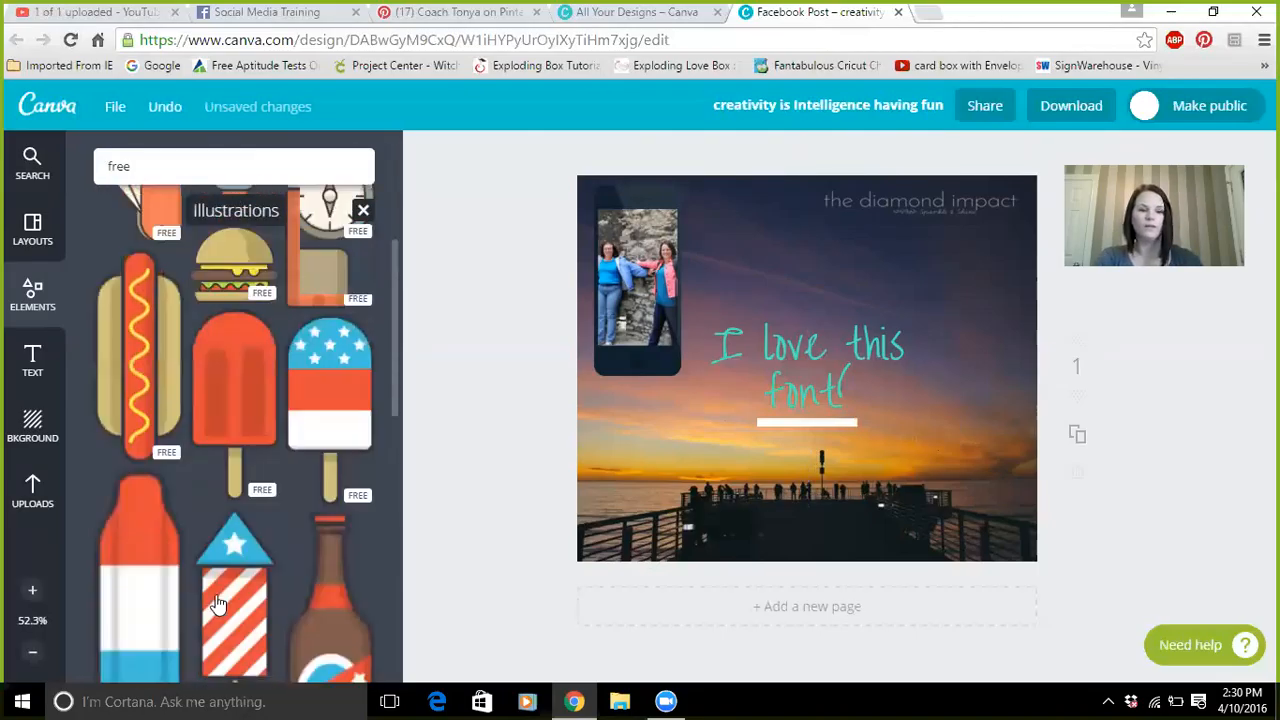
left_click(230, 395)
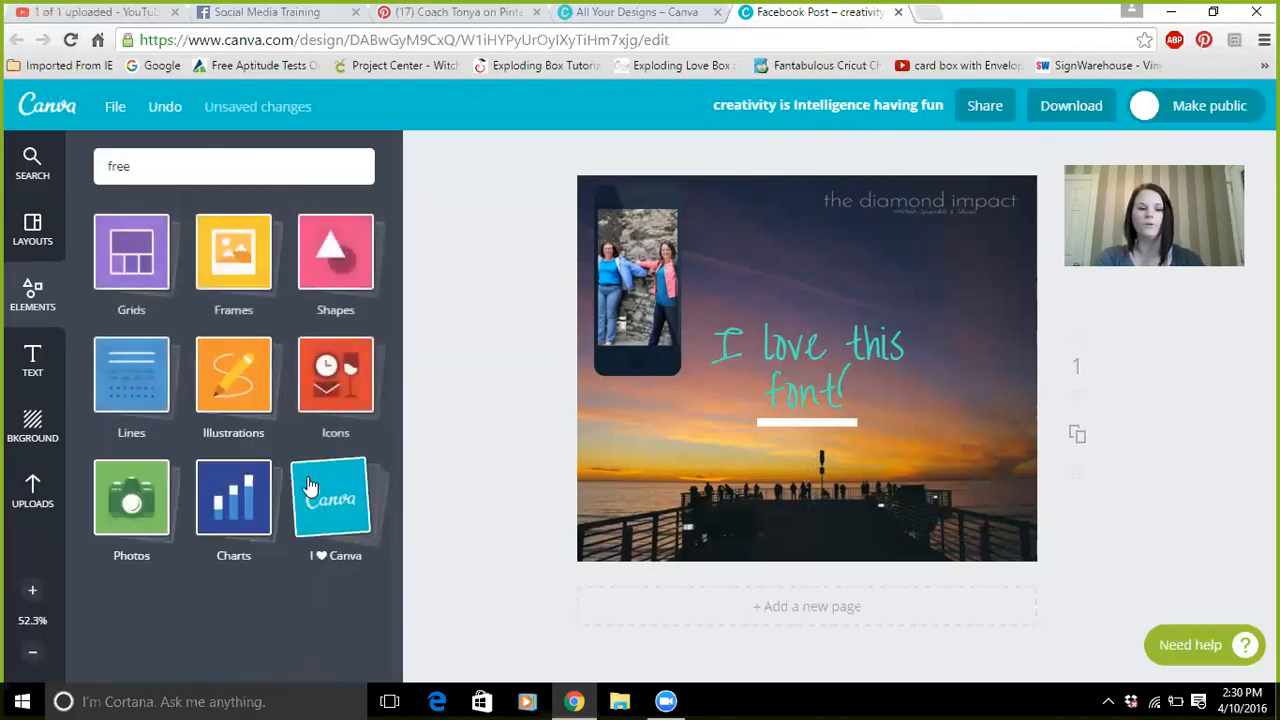
- Search the image library for "workout" and look through the pictures and their prices
left_click(213, 168)
key("Return")
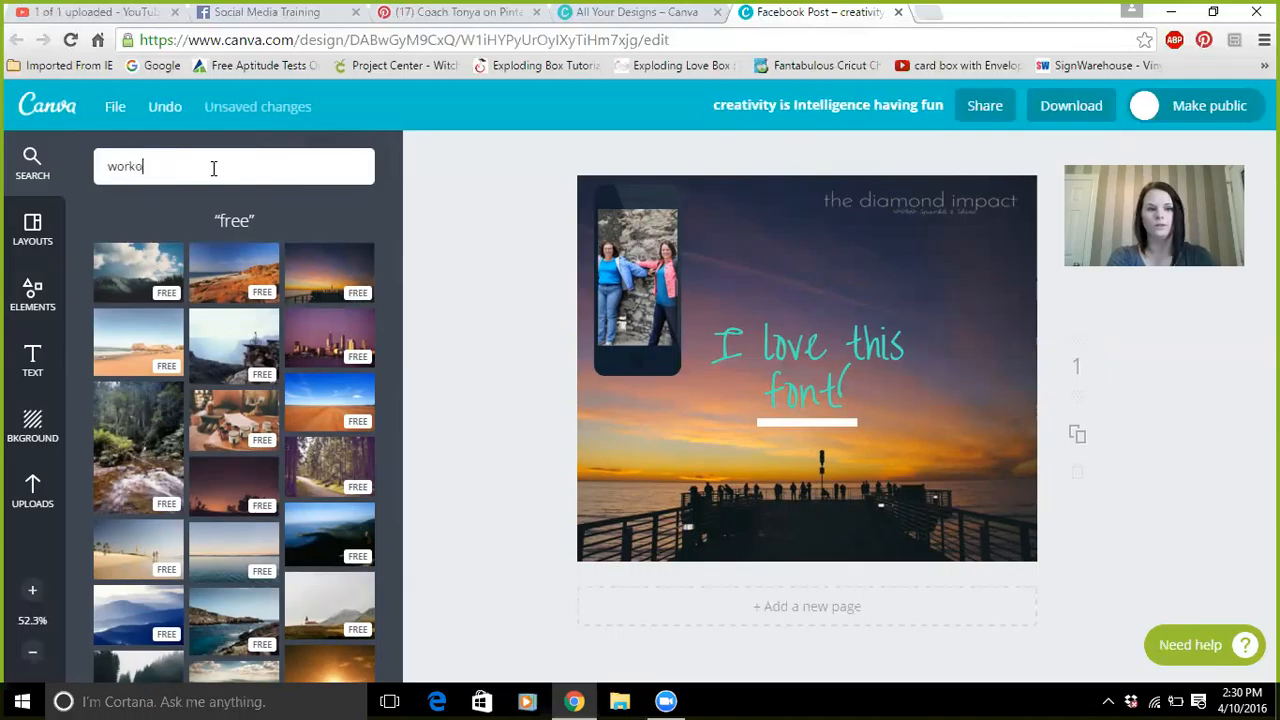
key("Return")
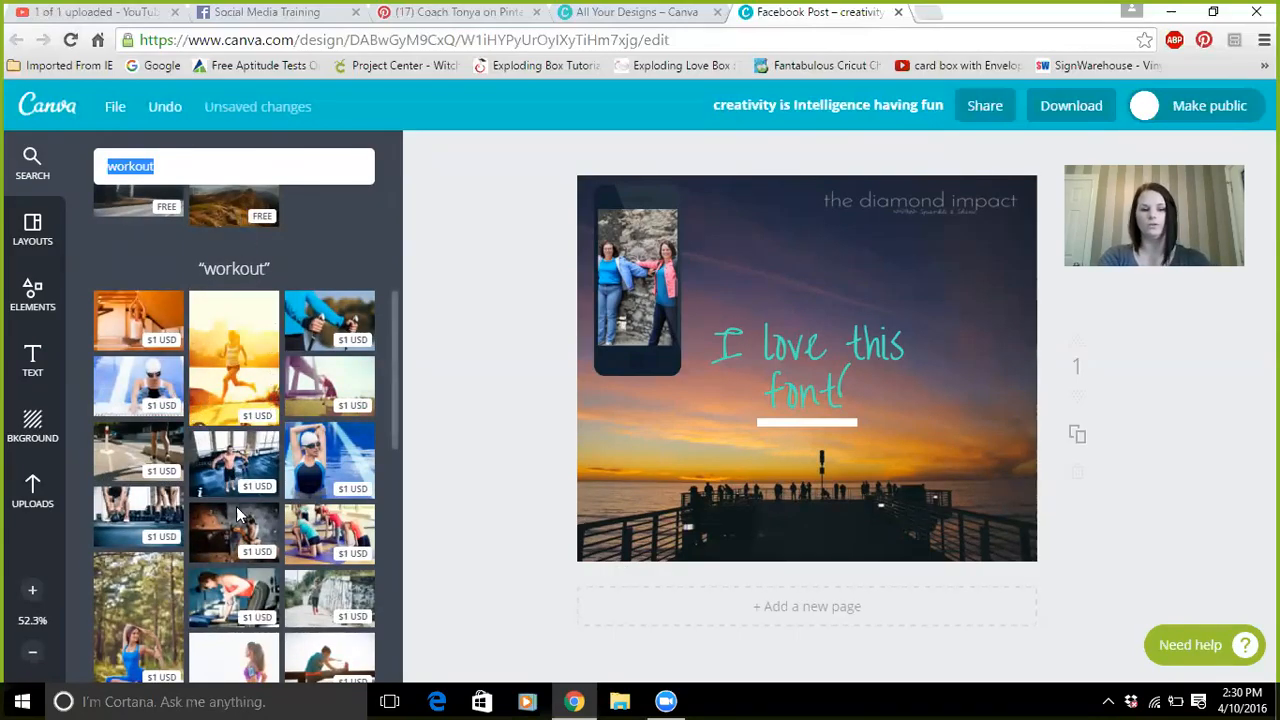
scroll(237, 515, "down", 3)
scroll(238, 515, "down", 5)
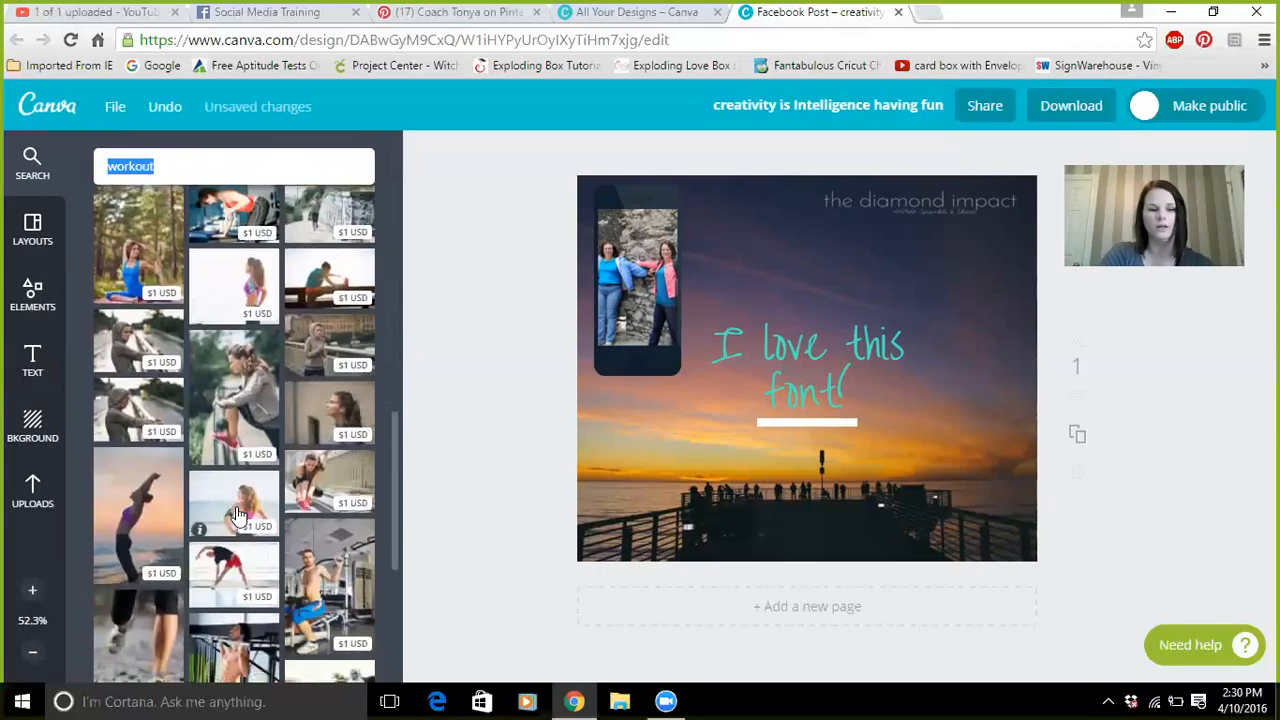
scroll(143, 517, "down", 4)
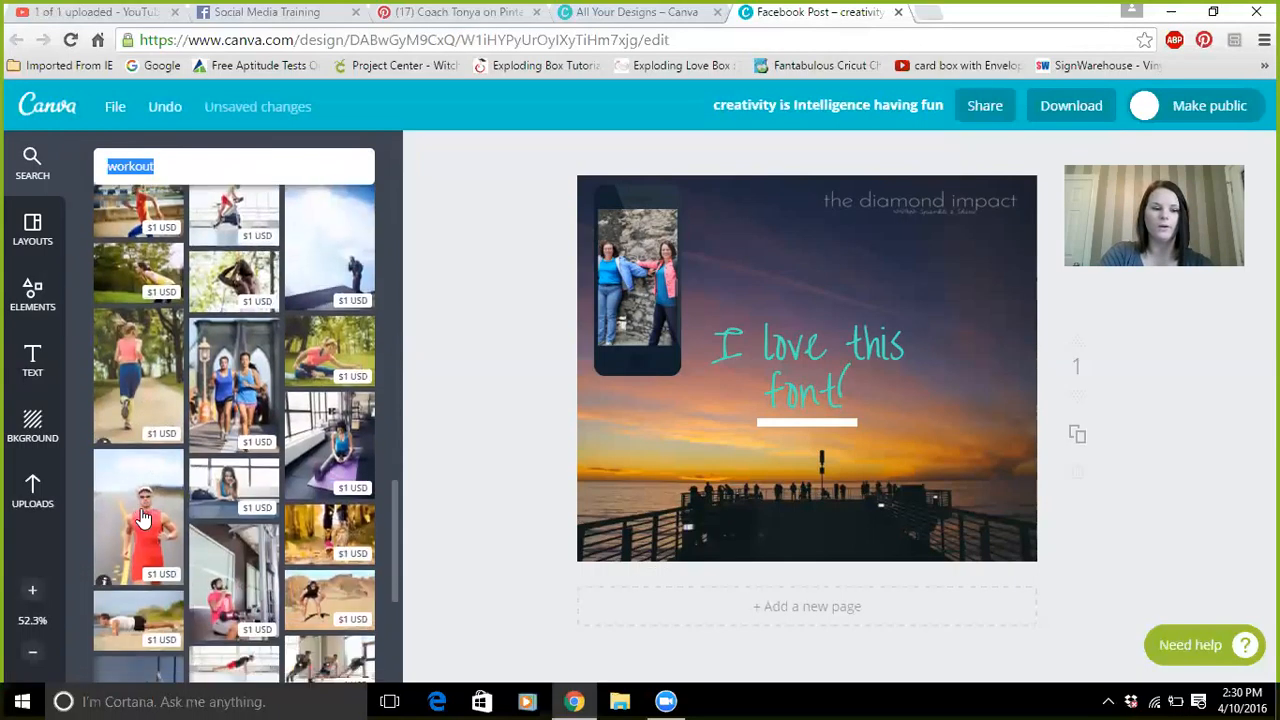
scroll(143, 517, "down", 4)
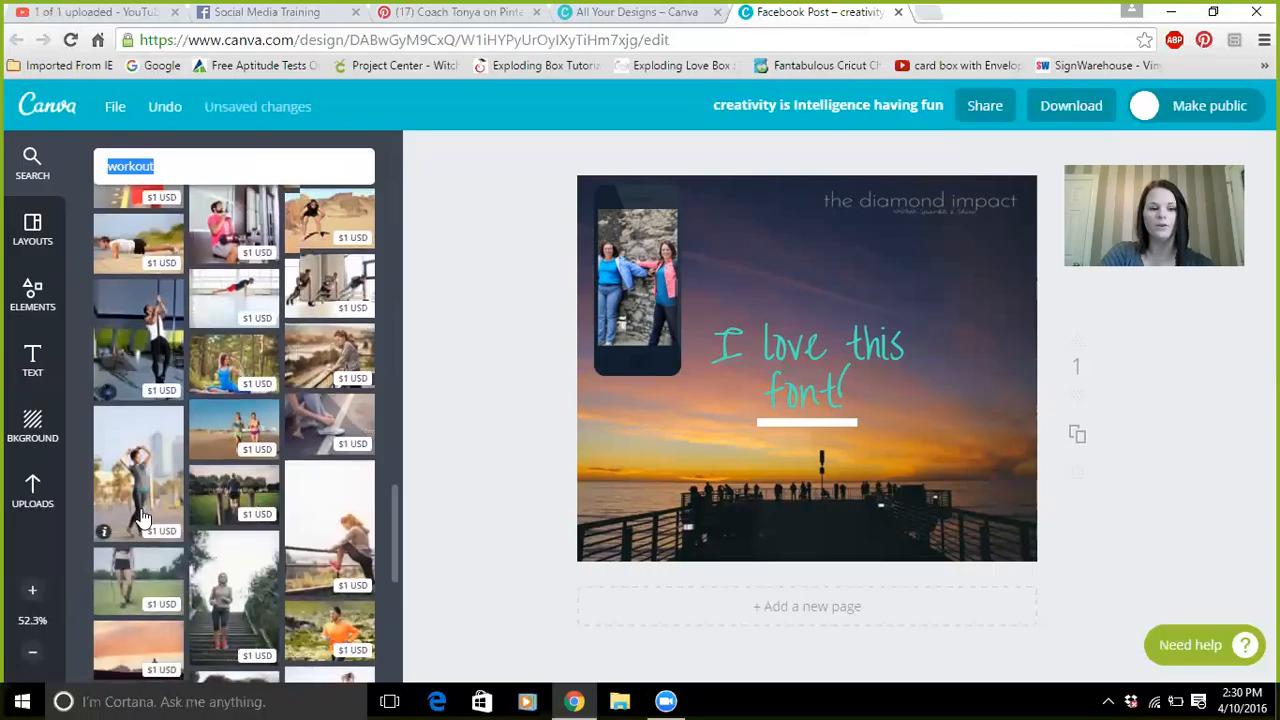
scroll(143, 517, "down", 5)
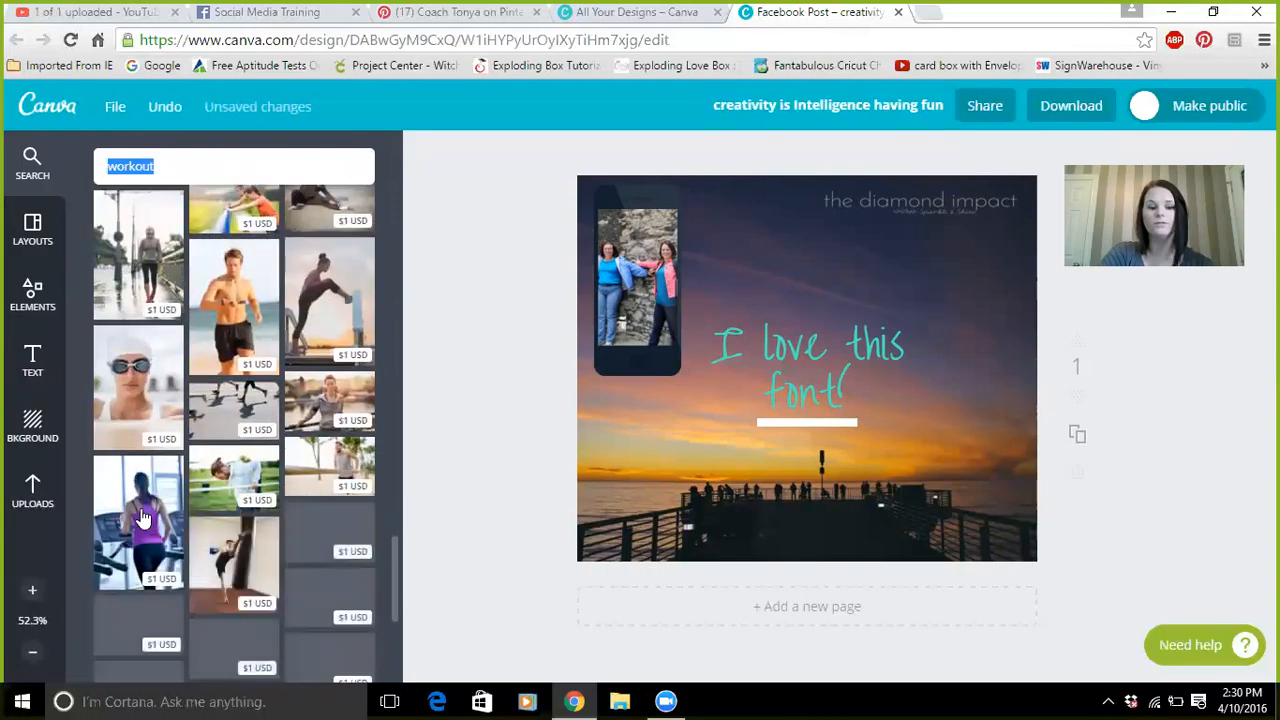
scroll(143, 517, "down", 3)
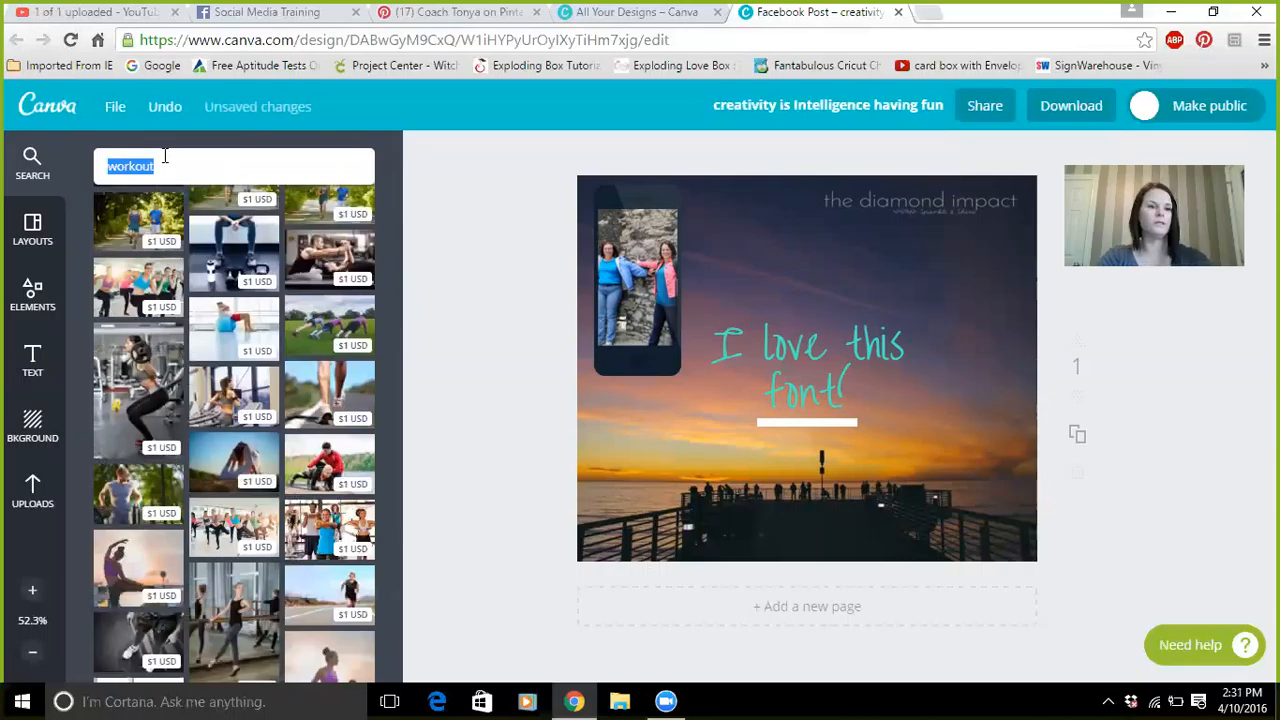
- Search the image library for "happy dance" and look through the pictures
type("happy dance")
key("Return")
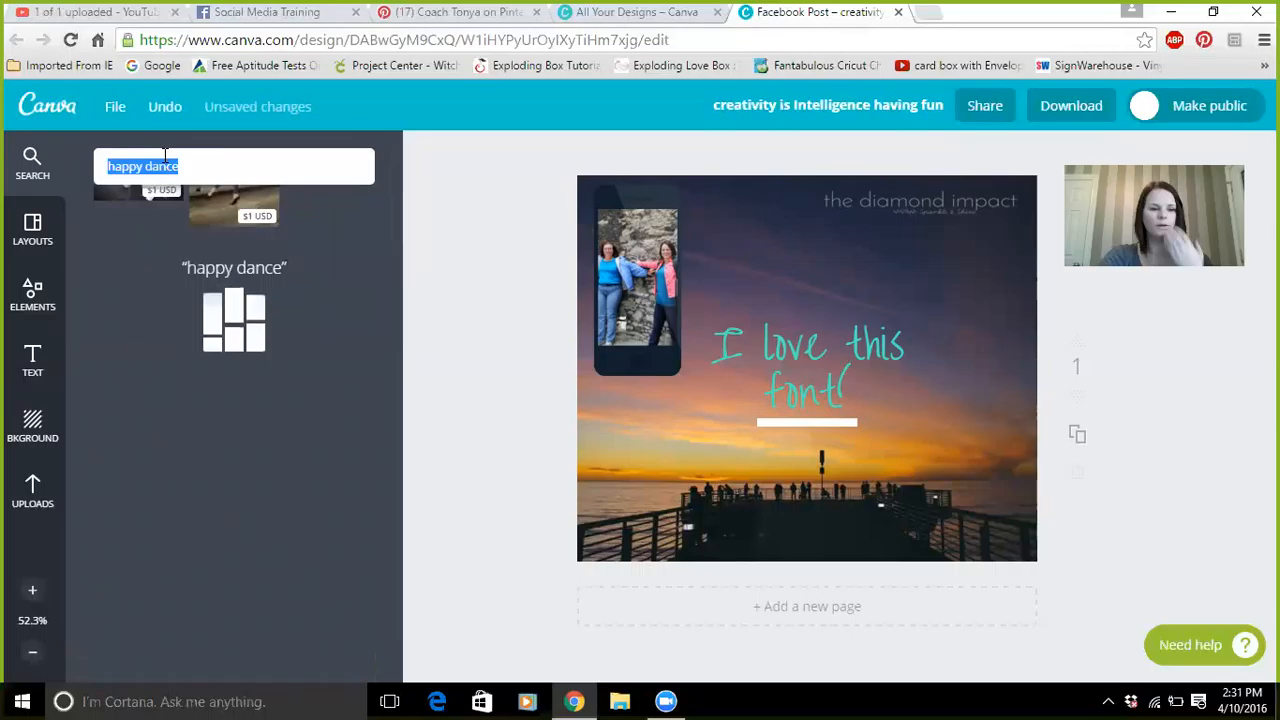
scroll(290, 432, "down", 3)
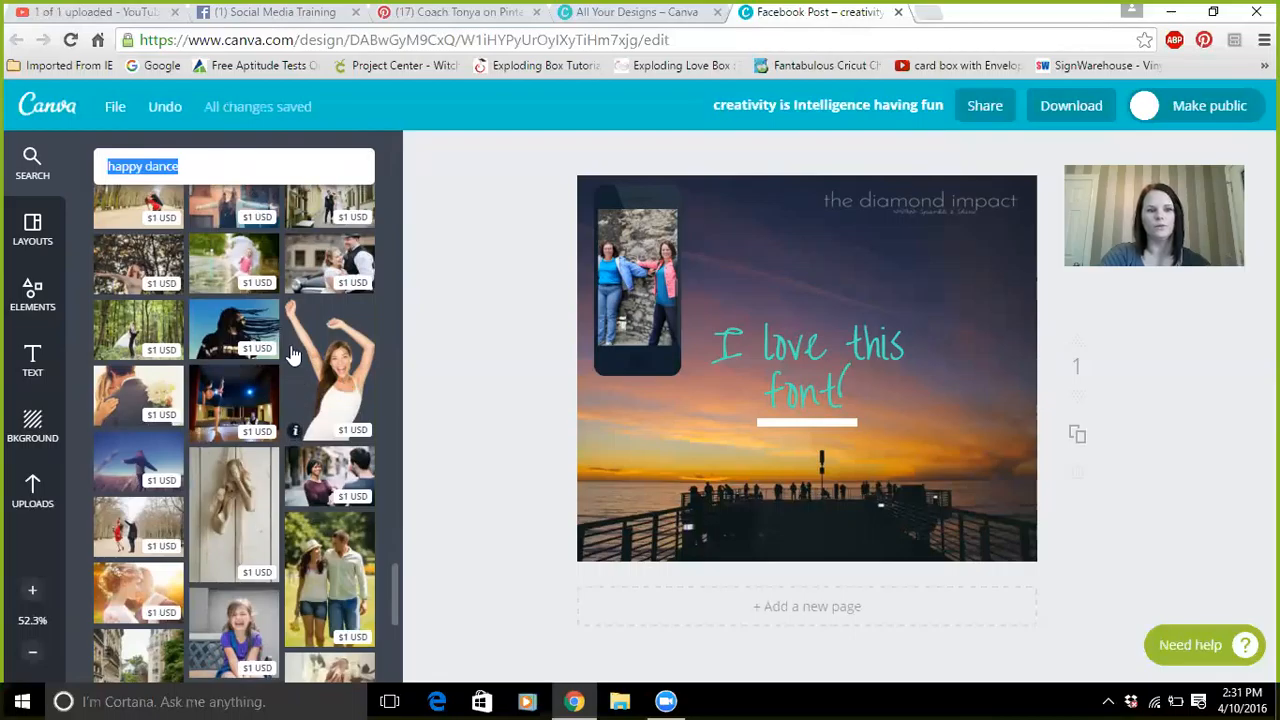
scroll(203, 404, "down", 3)
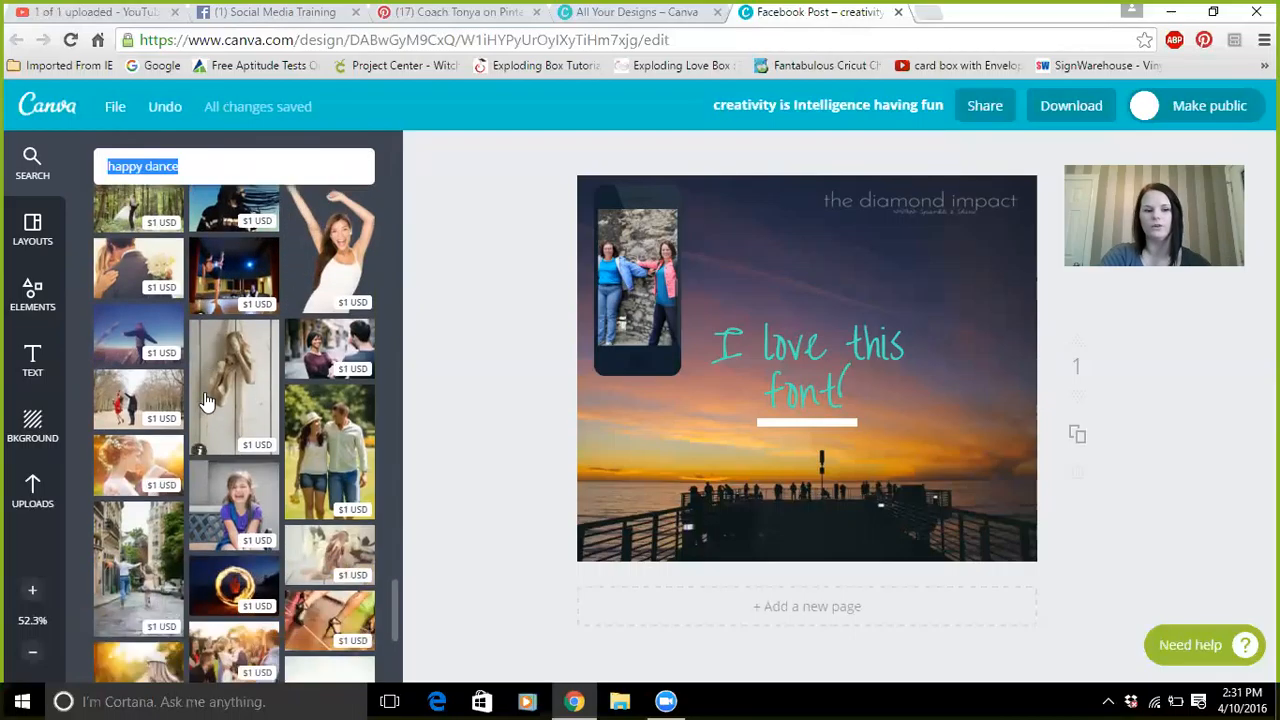
- Try out the free gingerbread man illustration in the design and delete it
scroll(203, 404, "down", 1)
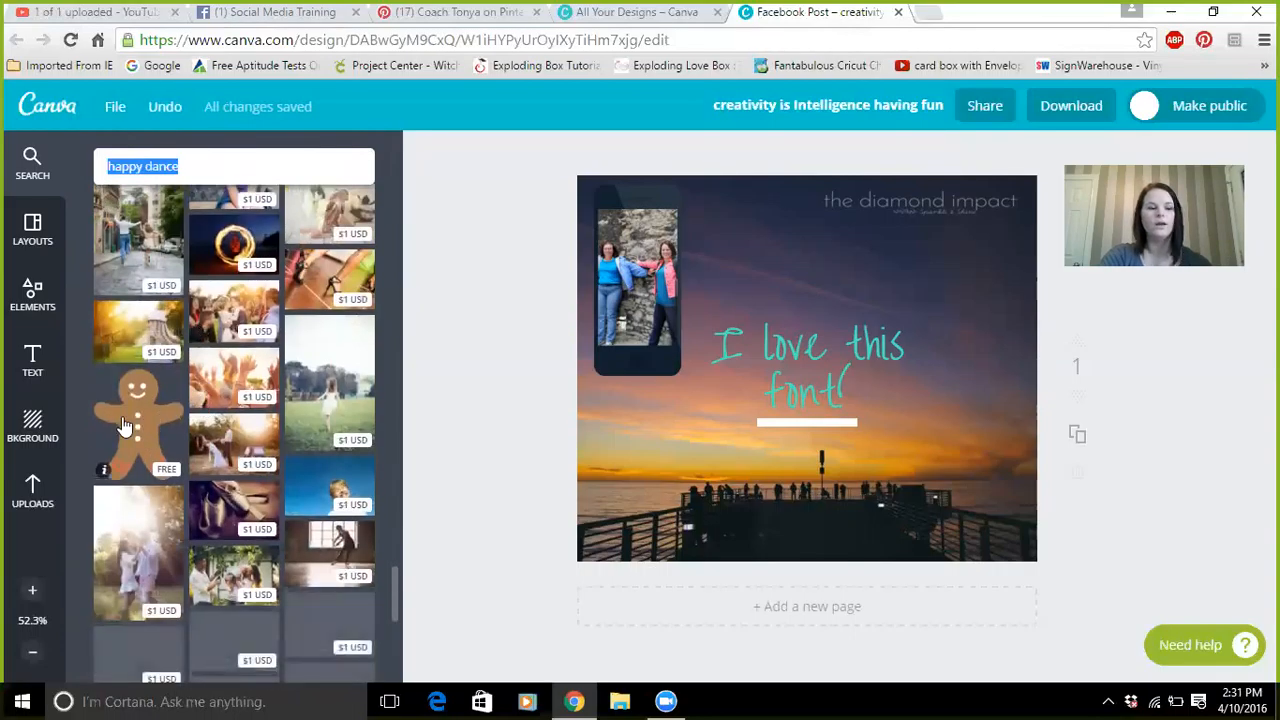
left_click(130, 430)
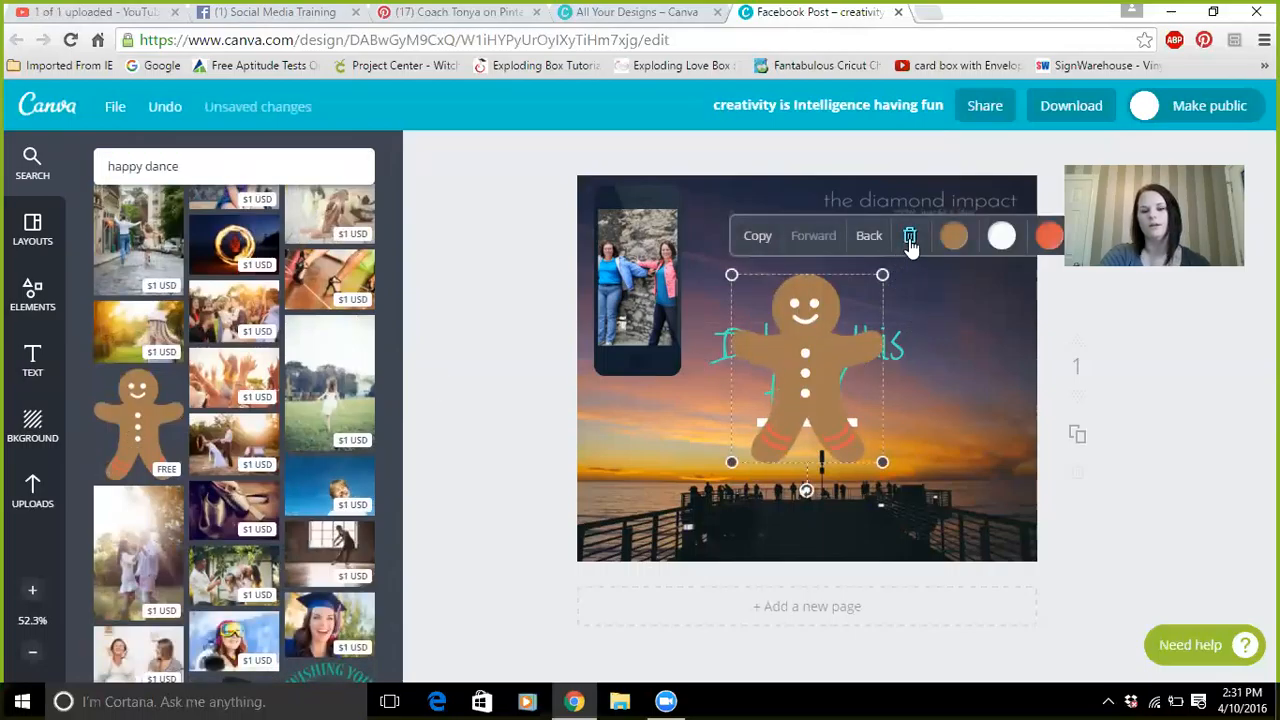
left_click(910, 240)
- Find the free photo of a woman lying on a car hood among the "happy dance" images and add it to the design
scroll(295, 392, "down", 3)
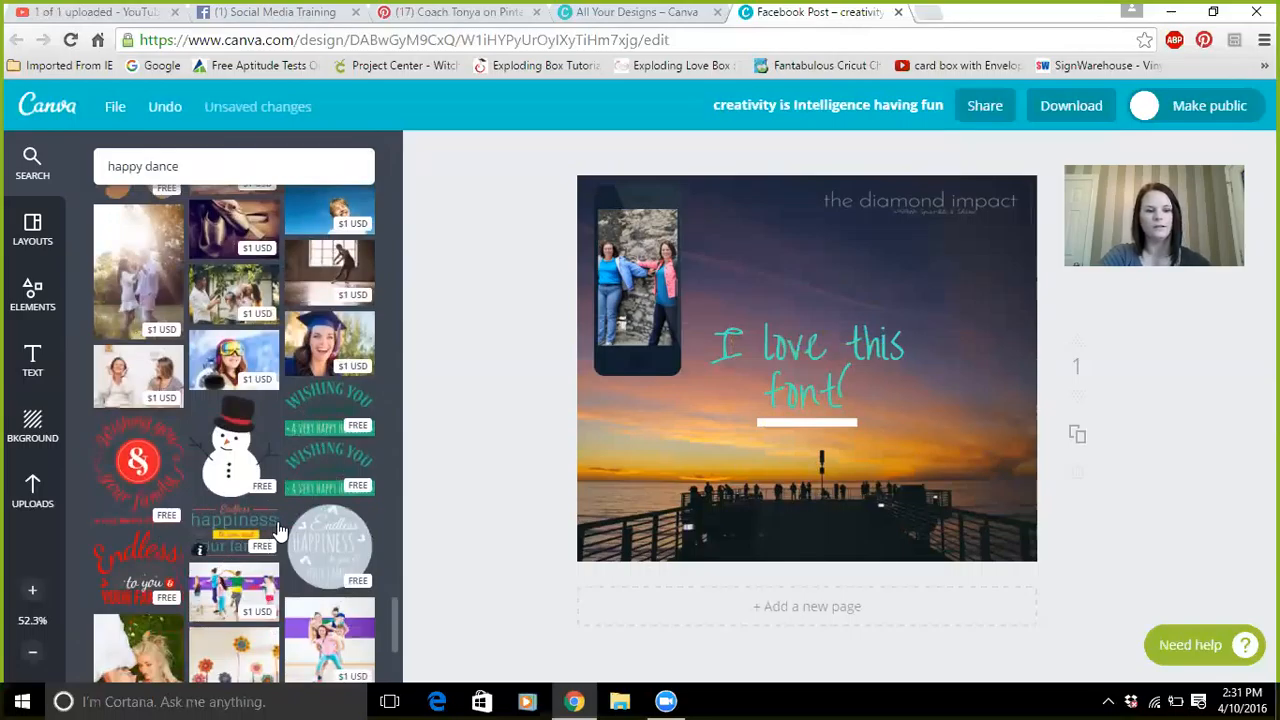
scroll(280, 530, "down", 2)
scroll(280, 530, "down", 1)
scroll(280, 530, "down", 6)
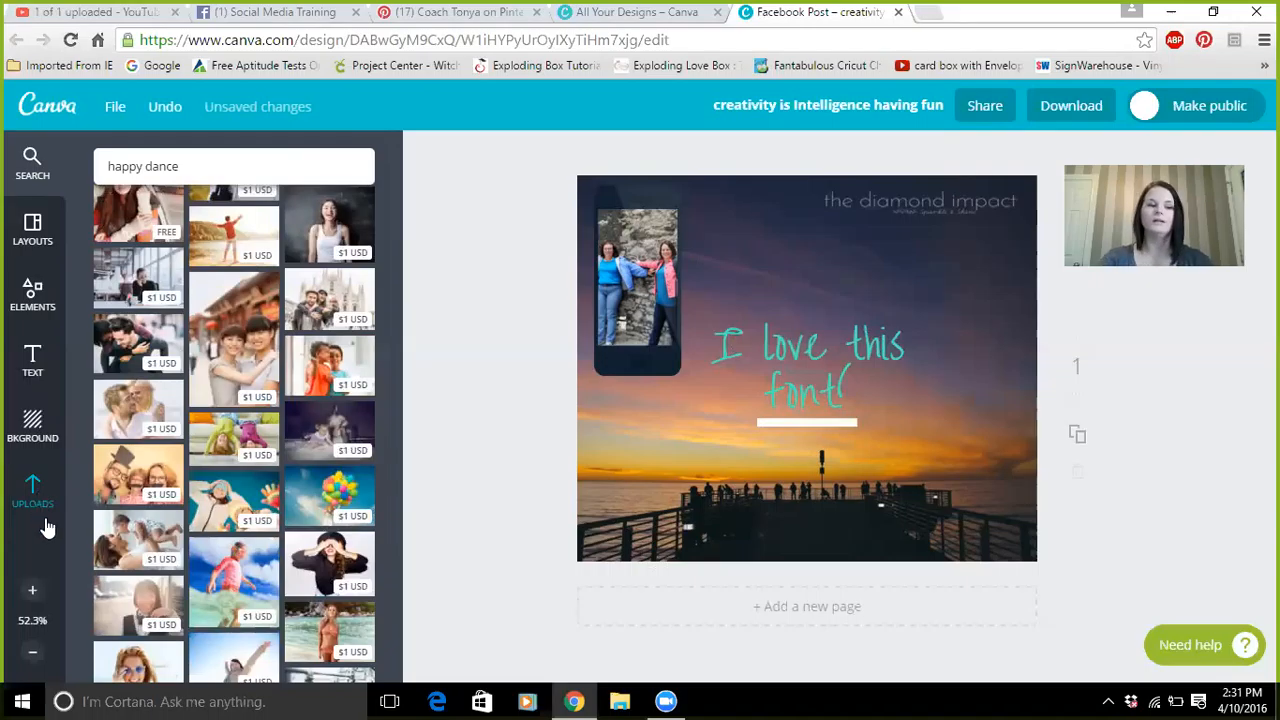
scroll(156, 521, "down", 10)
scroll(156, 521, "down", 2)
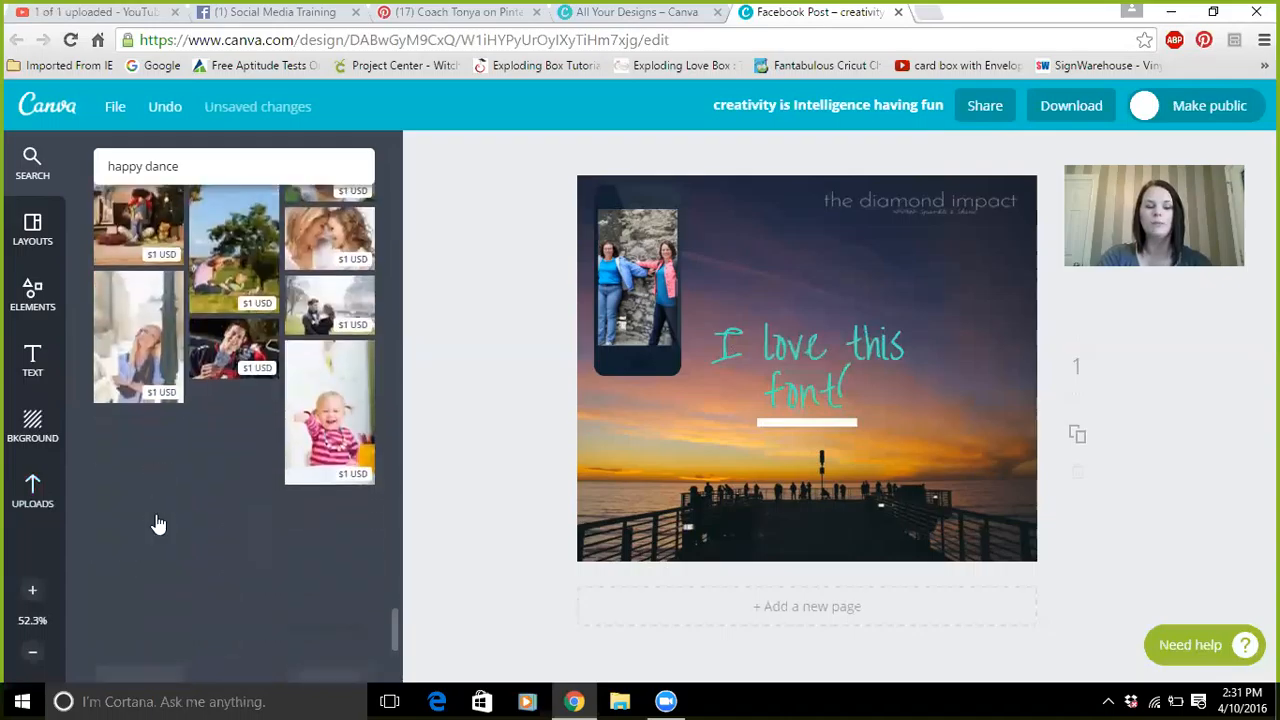
scroll(156, 521, "down", 4)
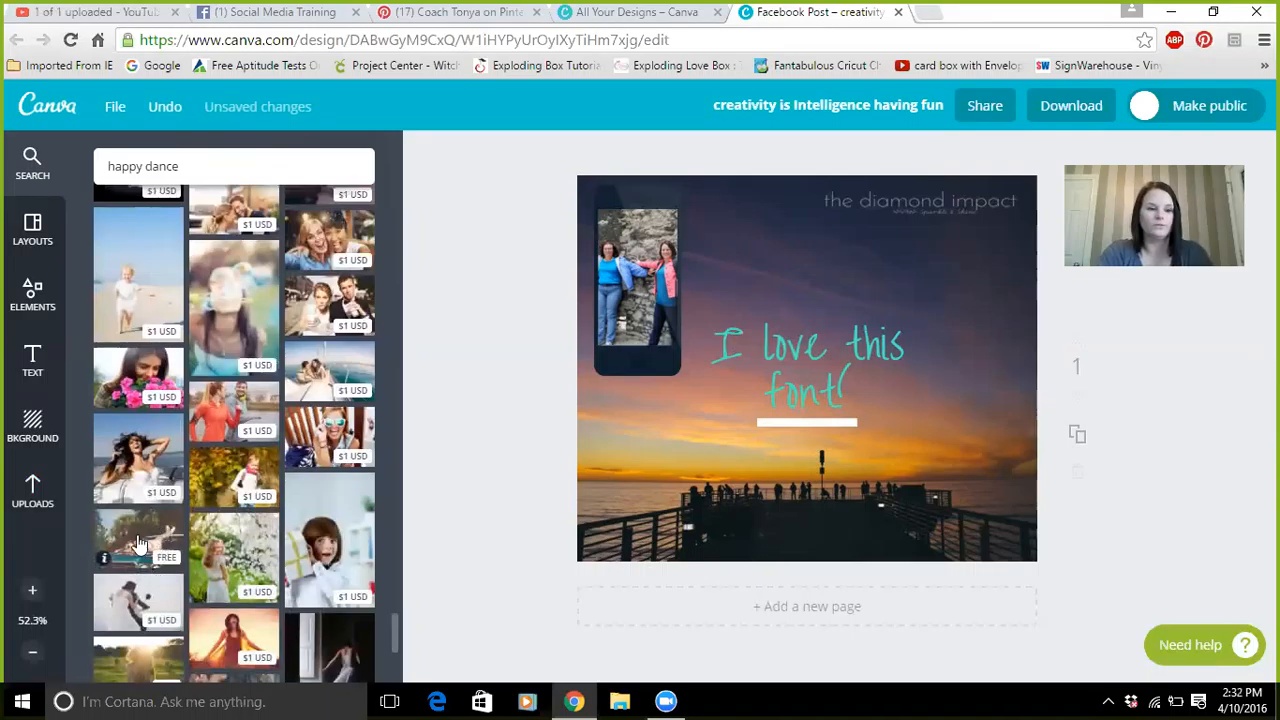
left_click(140, 543)
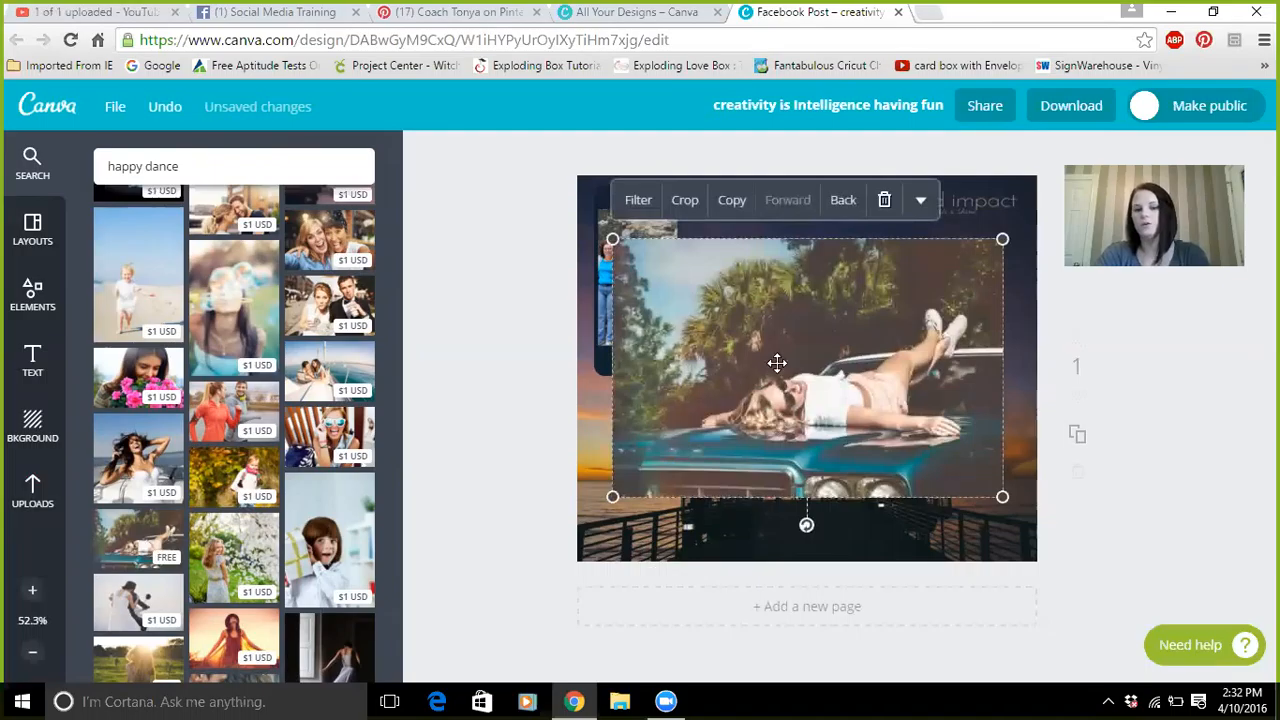
- Enlarge the car photo until it covers the whole canvas and place it behind the other elements
left_click_drag(612, 496, 536, 606)
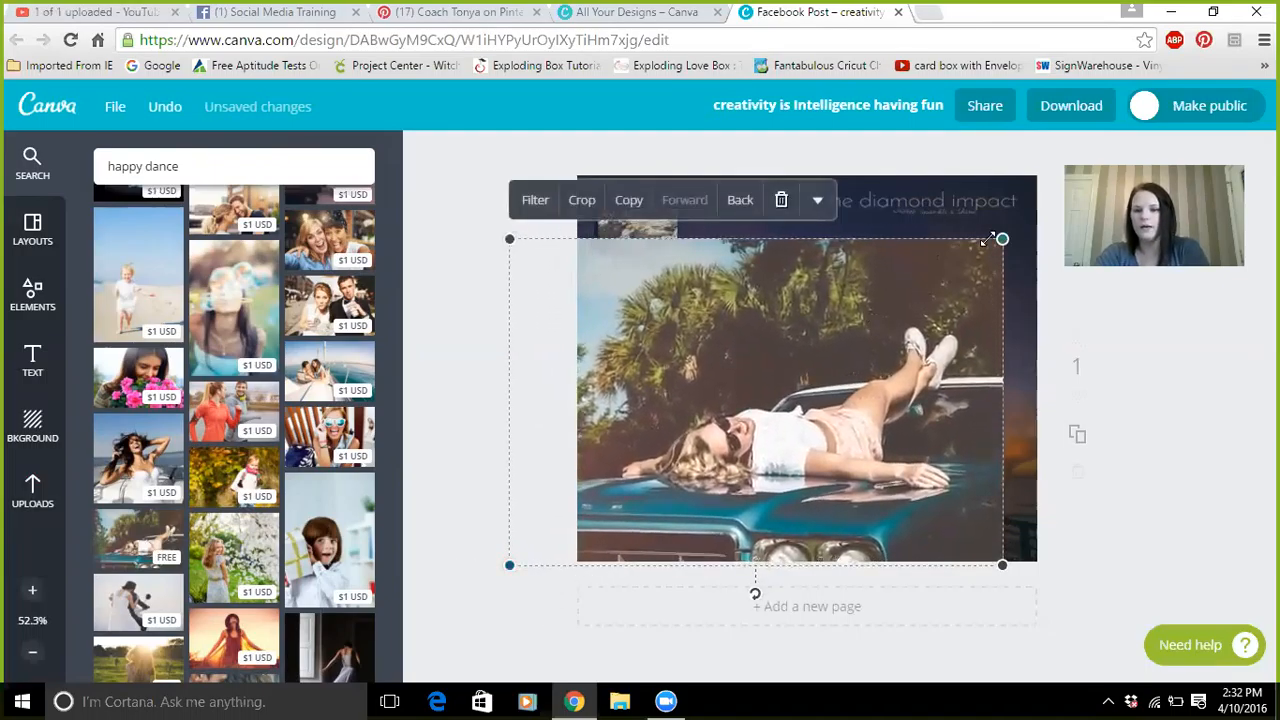
left_click_drag(990, 239, 1074, 153)
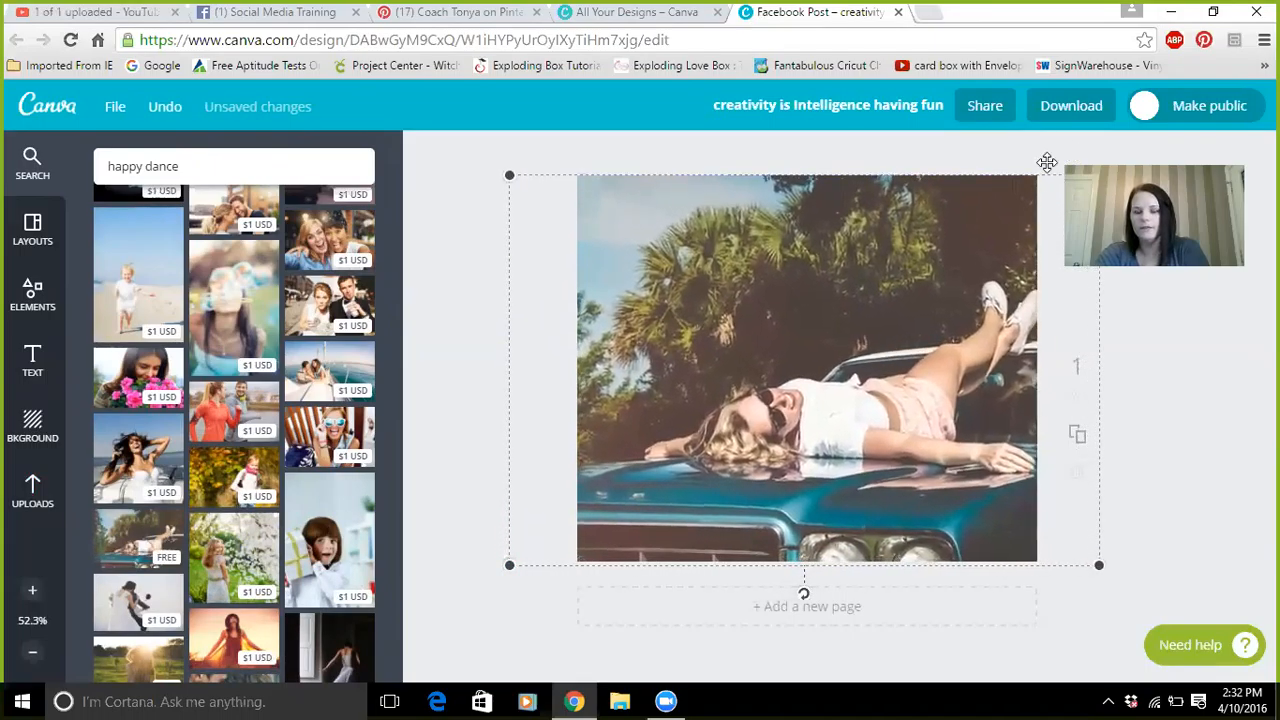
left_click(680, 290)
- Delete the phone photo frame and the "I love this font" text from the design
left_click(640, 280)
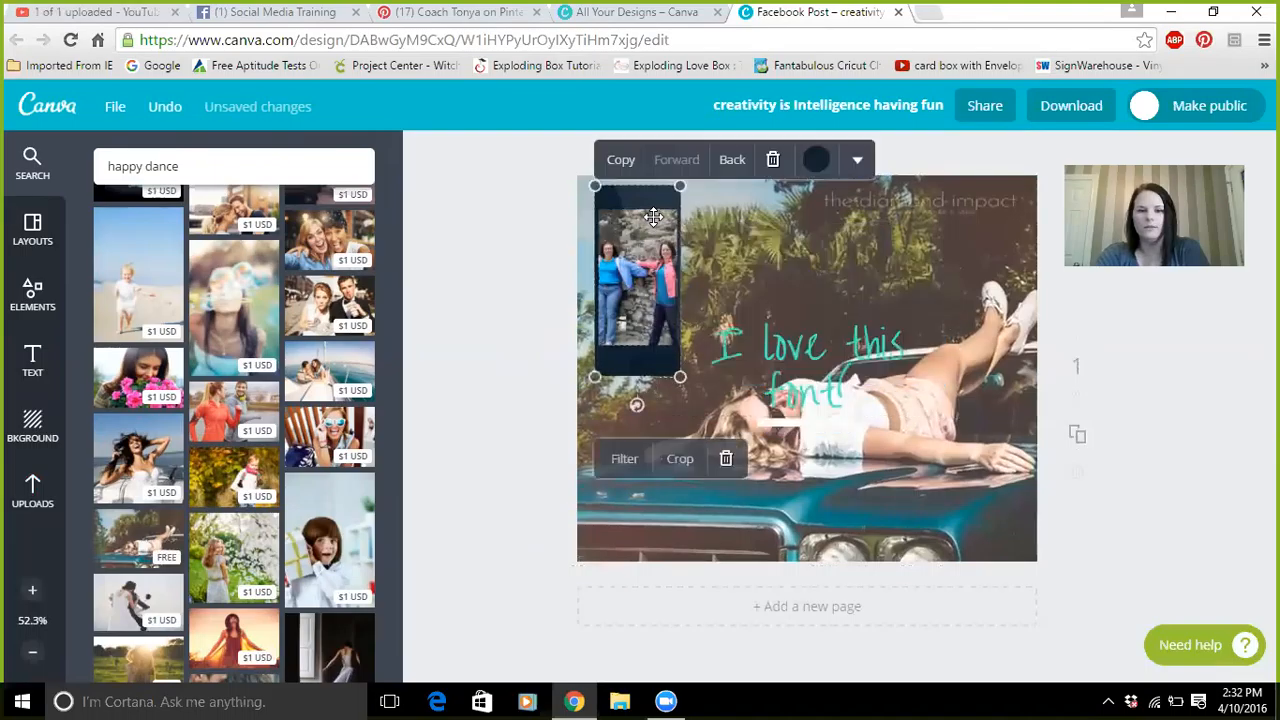
left_click(772, 160)
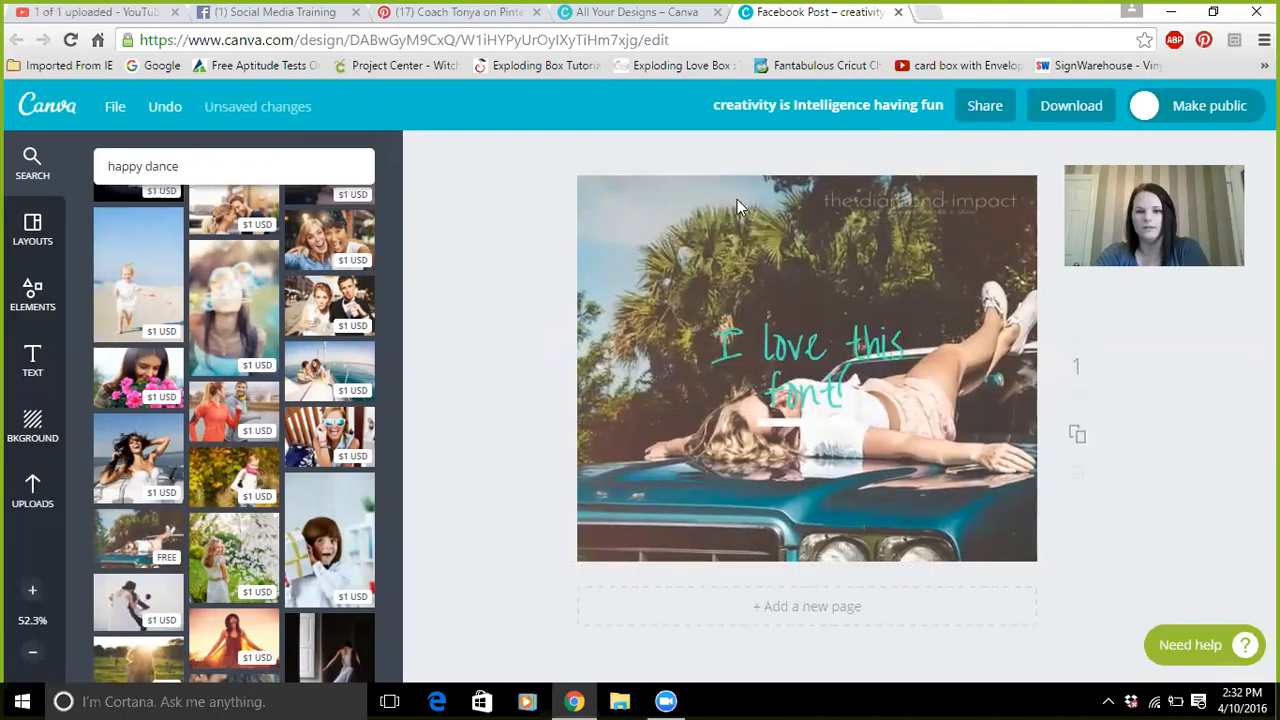
left_click(708, 290)
left_click(760, 340)
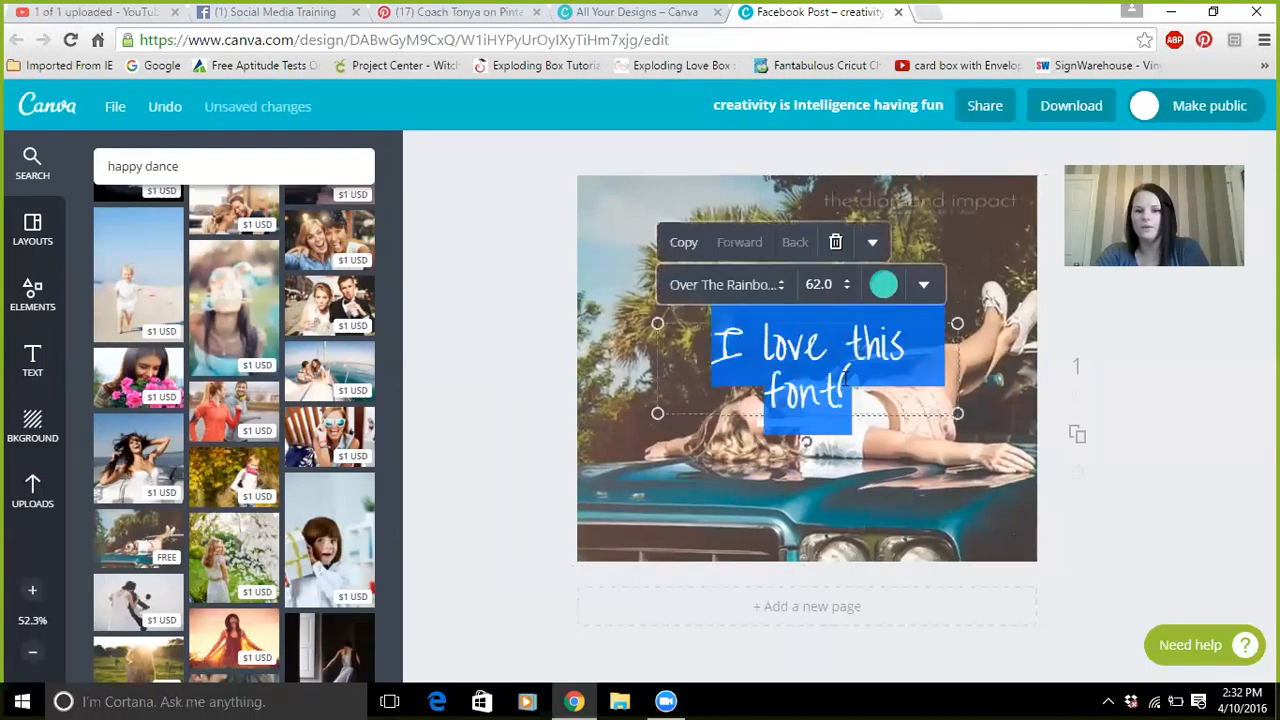
left_click(838, 244)
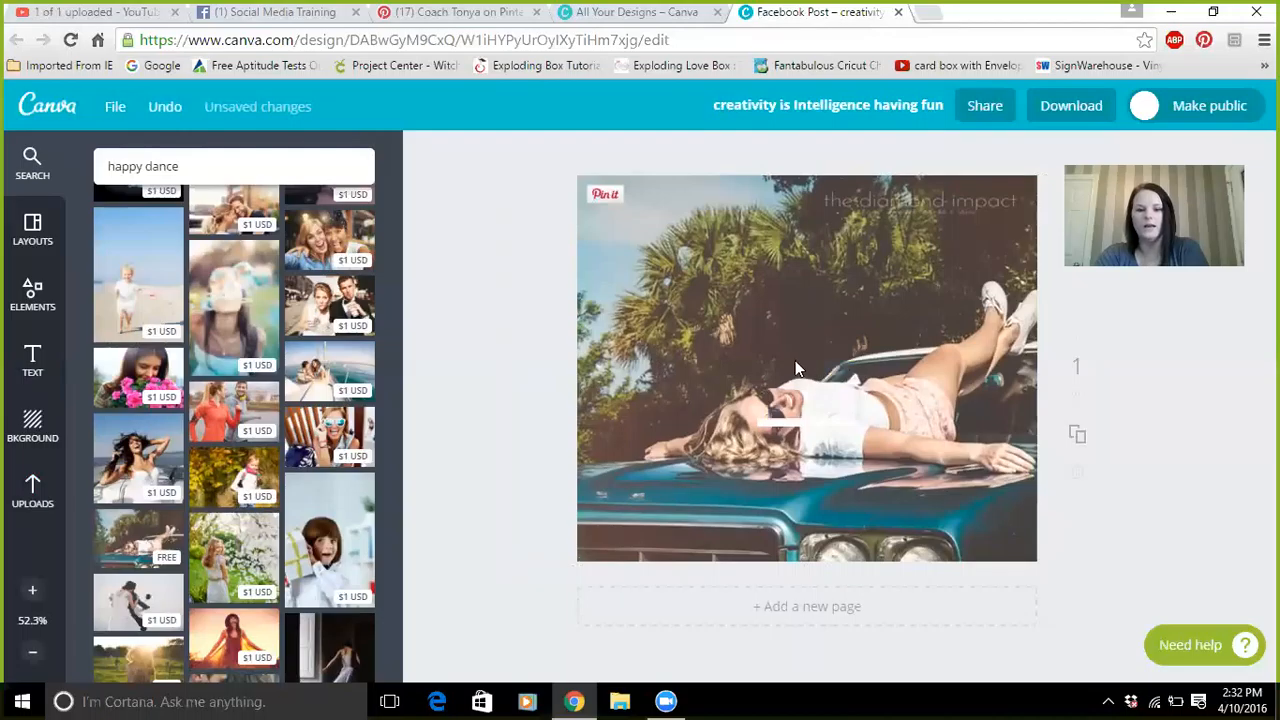
- Shift the car photo slightly to the left so the woman's shoes sit inside the canvas
left_click(795, 362)
mouse_move(794, 359)
left_mouse_down()
mouse_move(779, 369)
mouse_move(809, 367)
mouse_move(751, 366)
mouse_move(834, 369)
mouse_move(751, 366)
mouse_move(769, 359)
left_mouse_up()
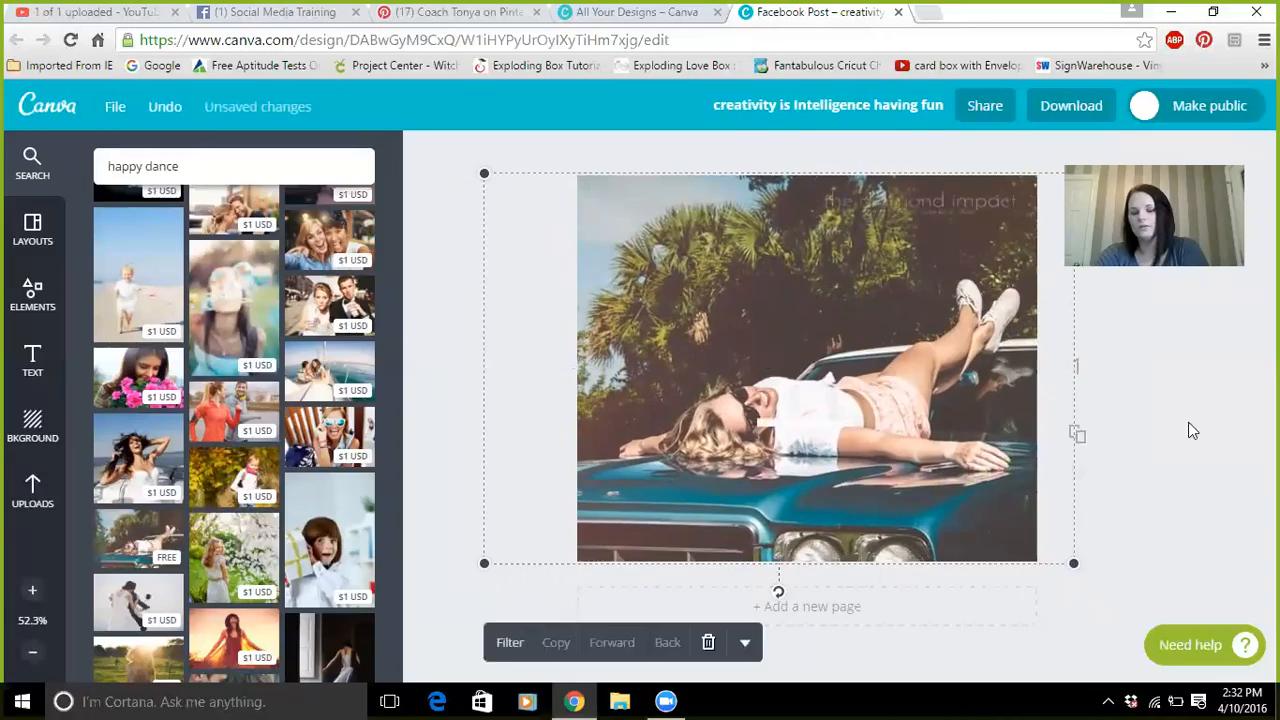
left_click(1189, 424)
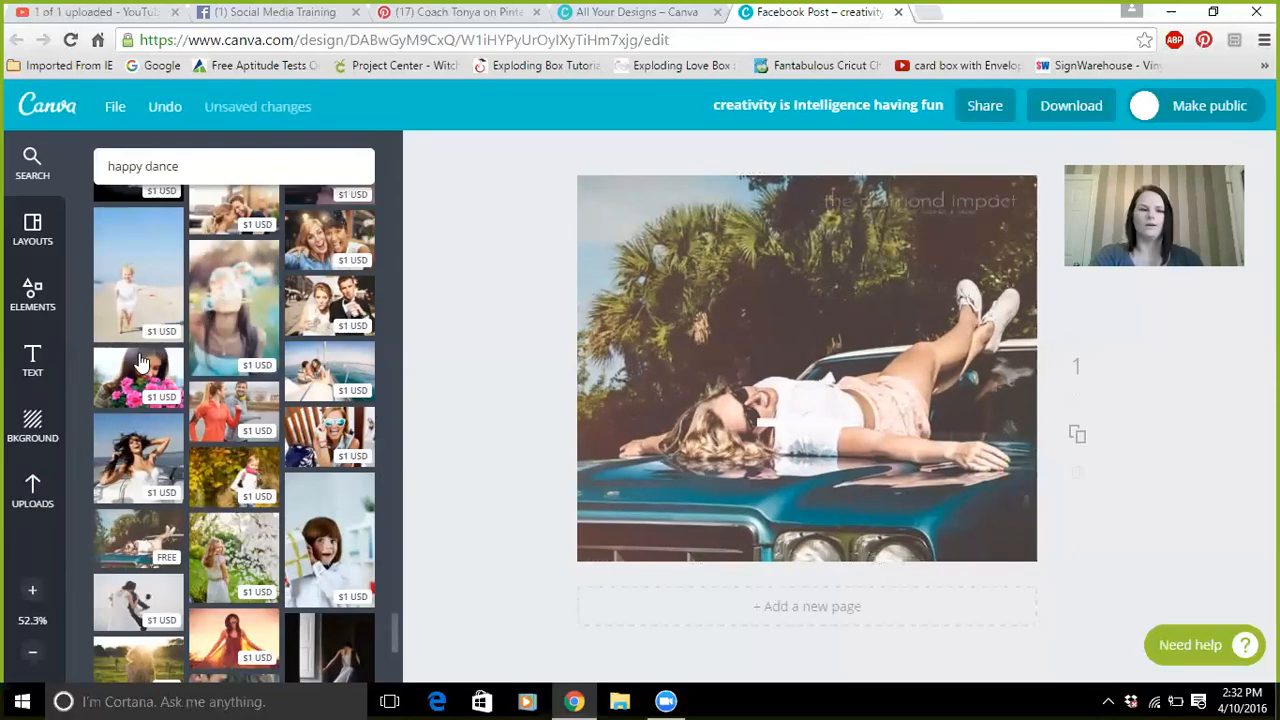
- Add the free green "MEXICO" text design and place it in the upper left area of the photo
left_click(32, 362)
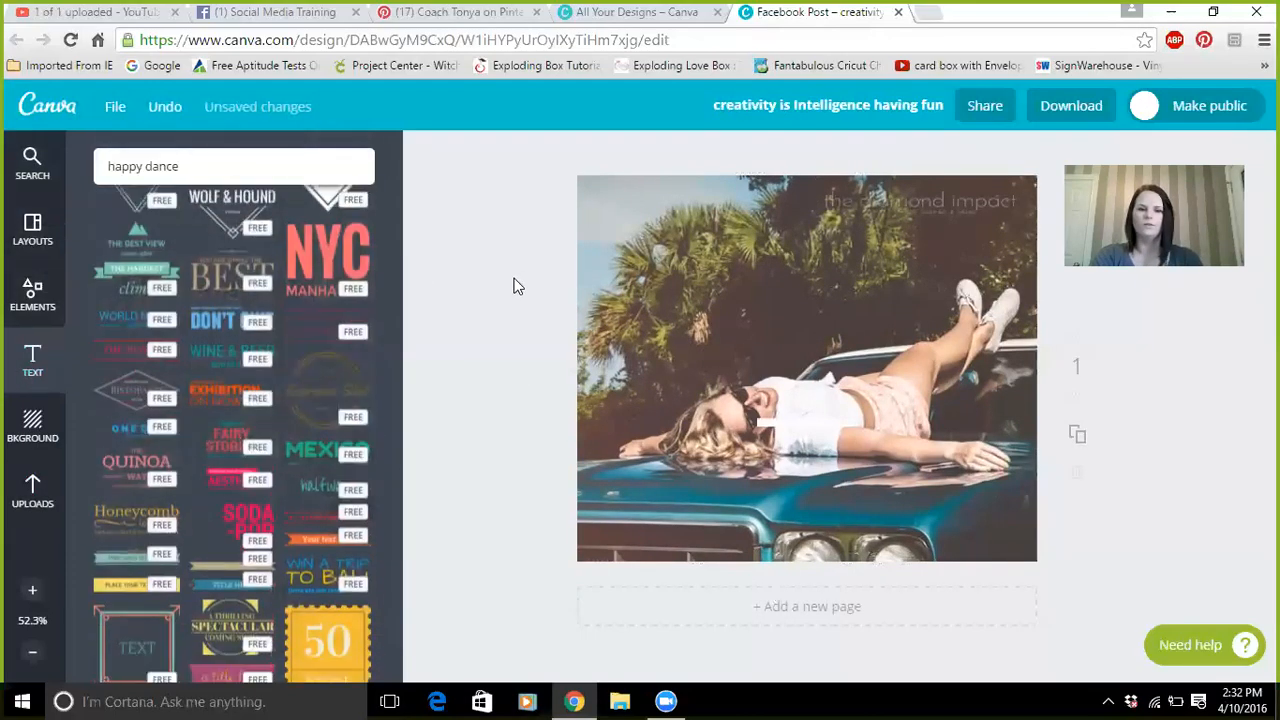
left_click(322, 452)
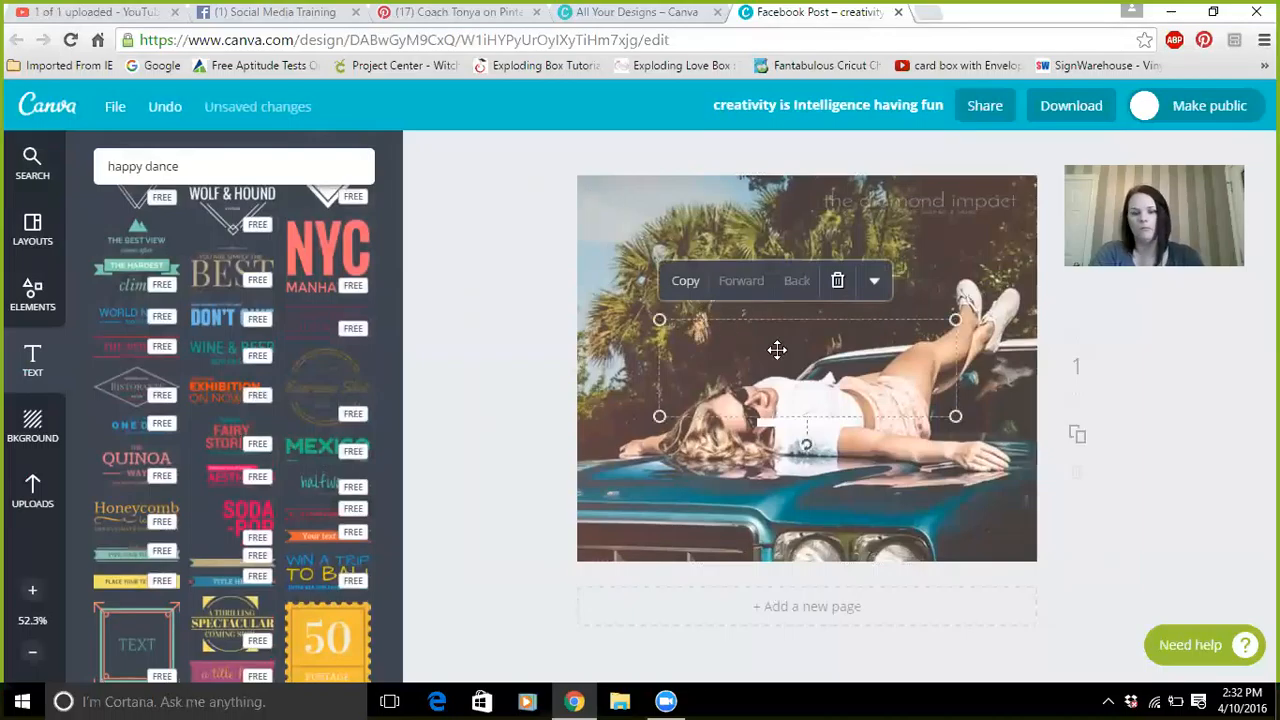
left_click_drag(823, 351, 772, 261)
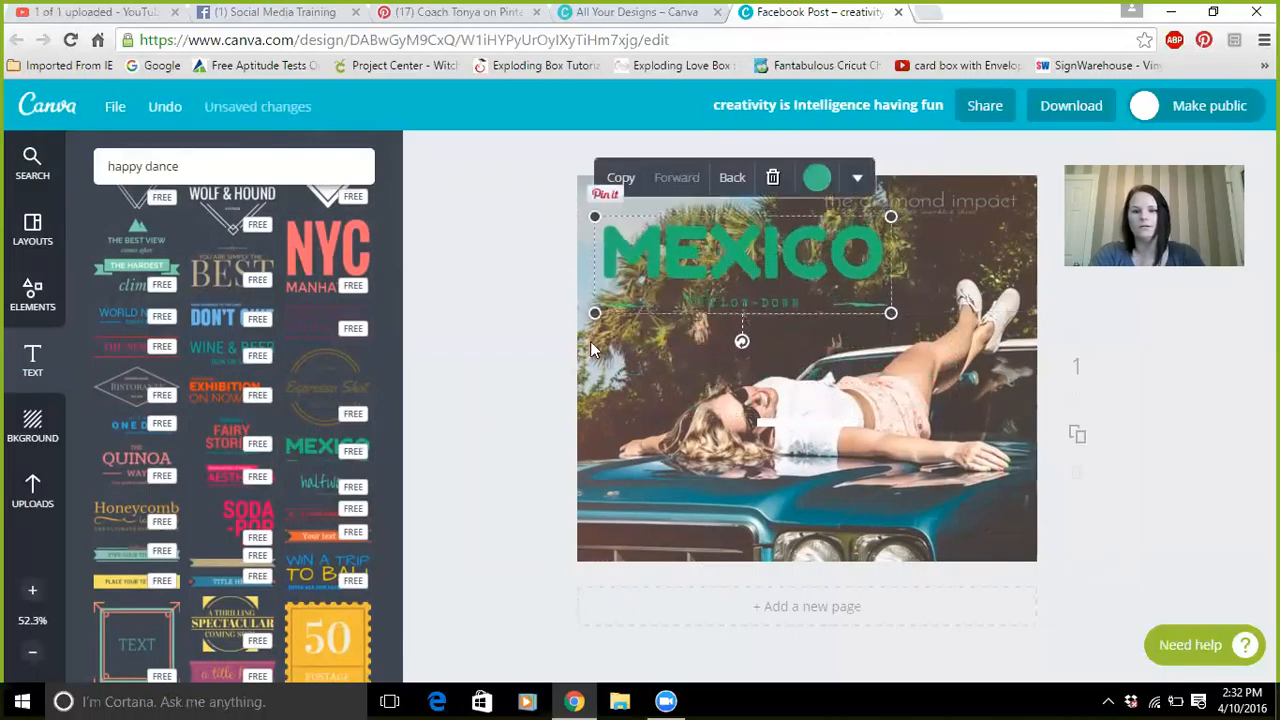
left_click(513, 360)
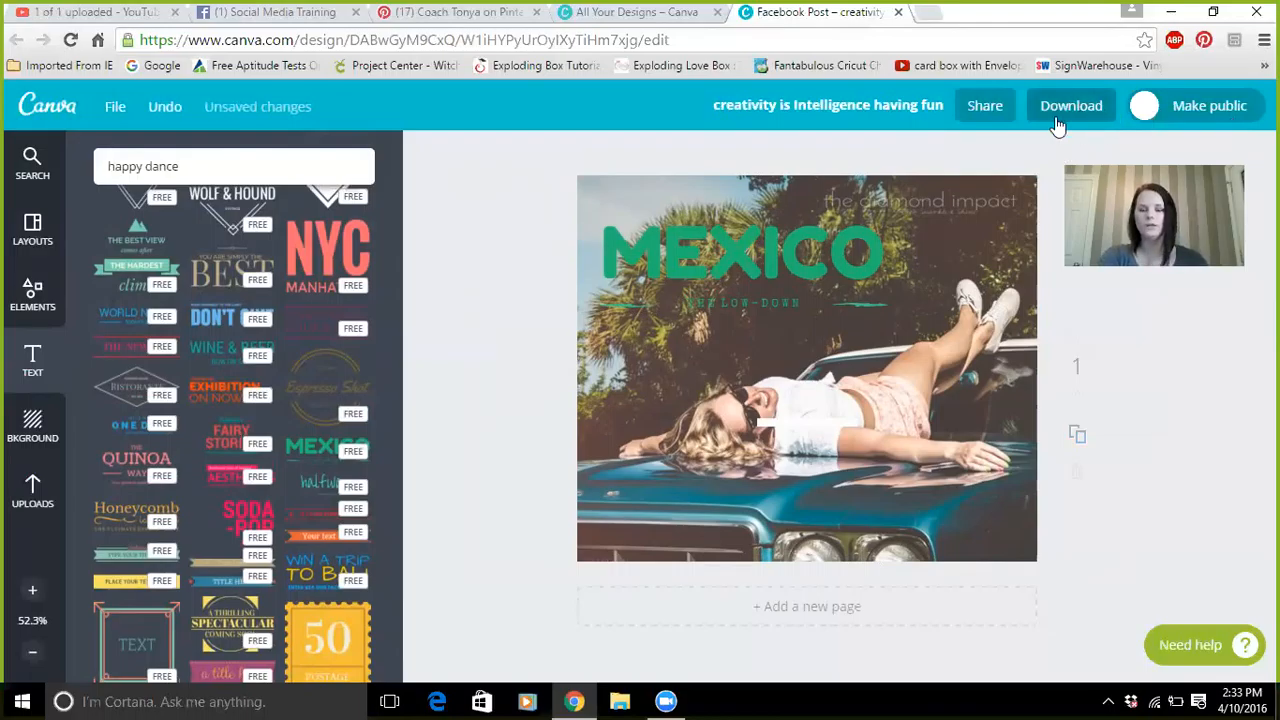
- View the design's sharing options and close them without sharing
left_click(985, 106)
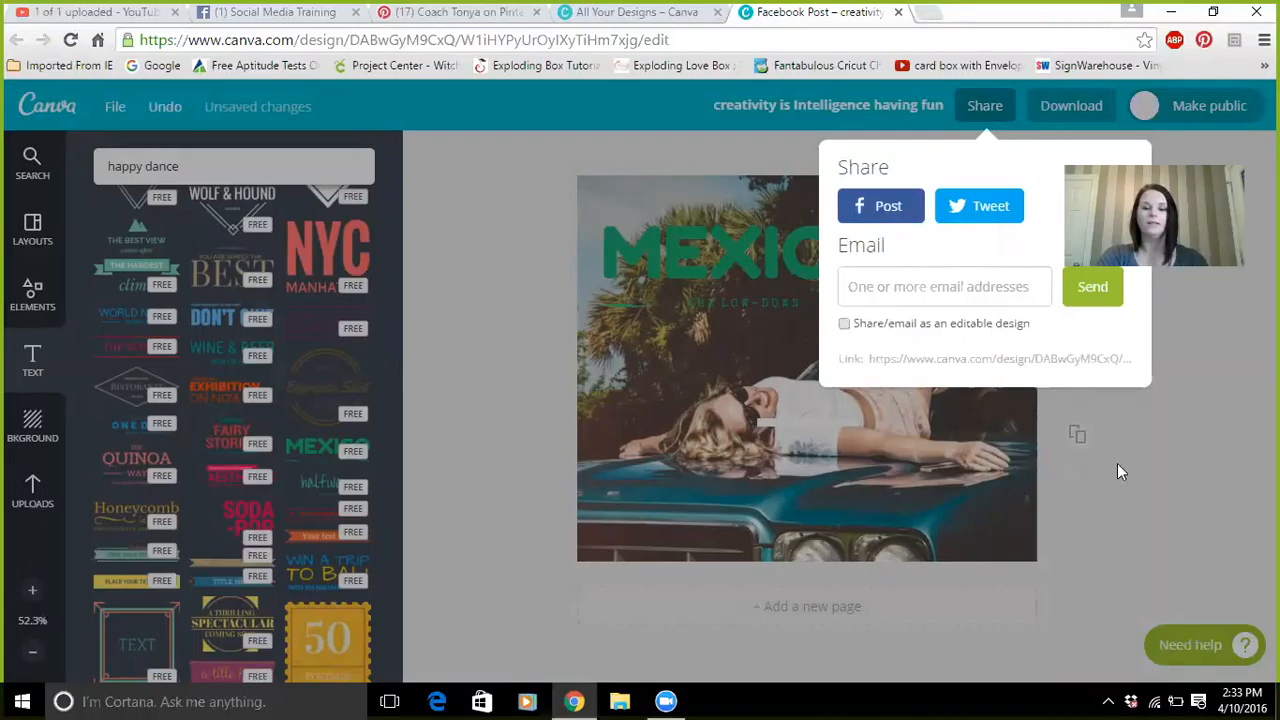
left_click(1201, 405)
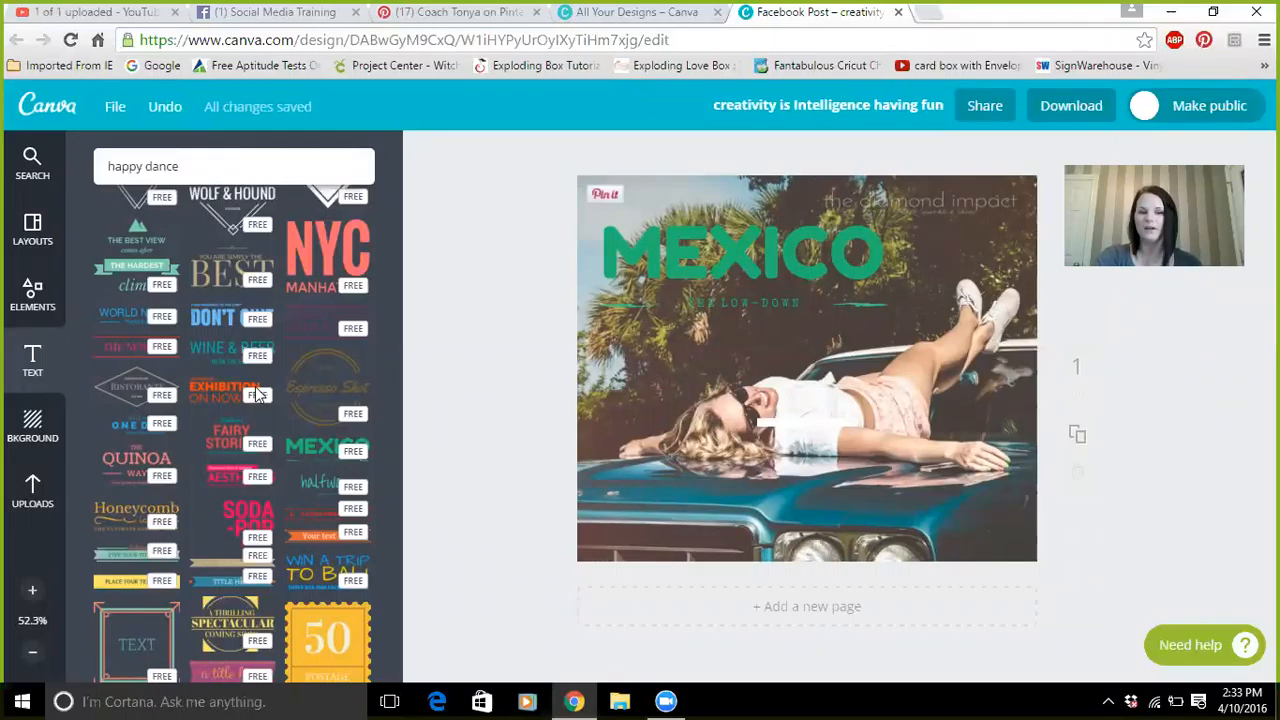
- Look through the ready-made Facebook post layouts and return to the "happy dance" image search
left_click(33, 230)
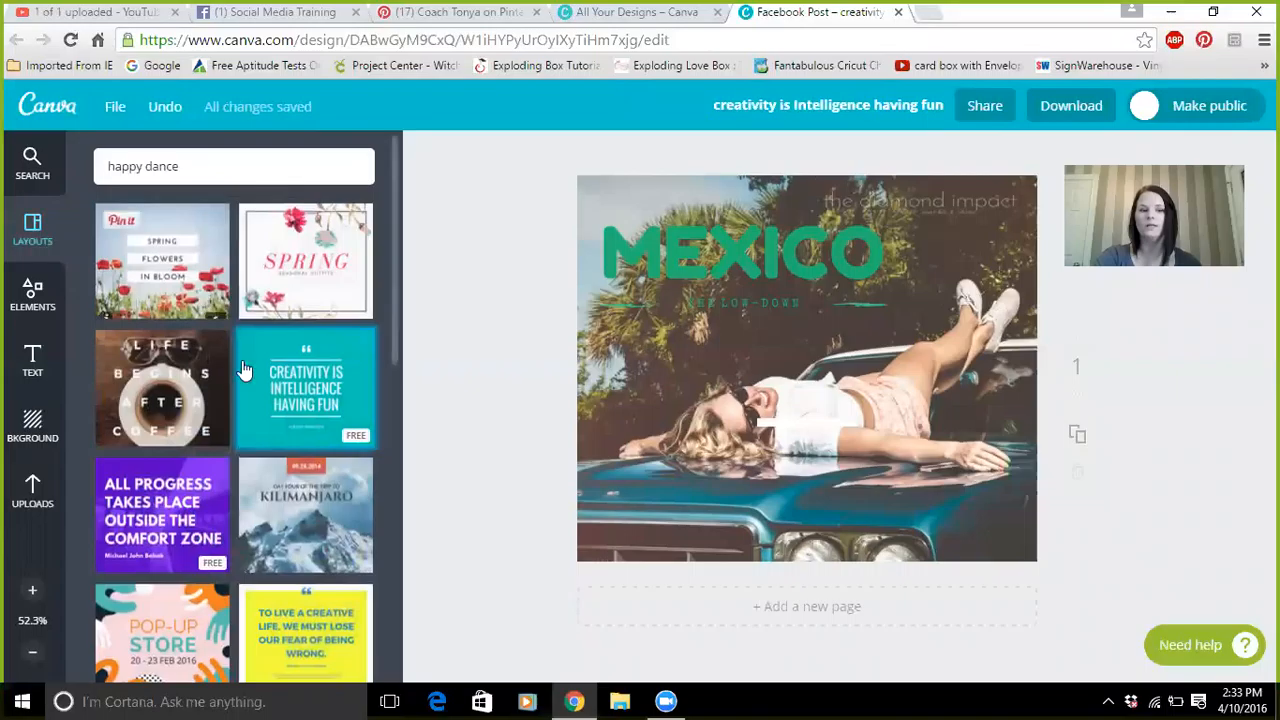
scroll(248, 390, "down", 5)
scroll(248, 390, "down", 6)
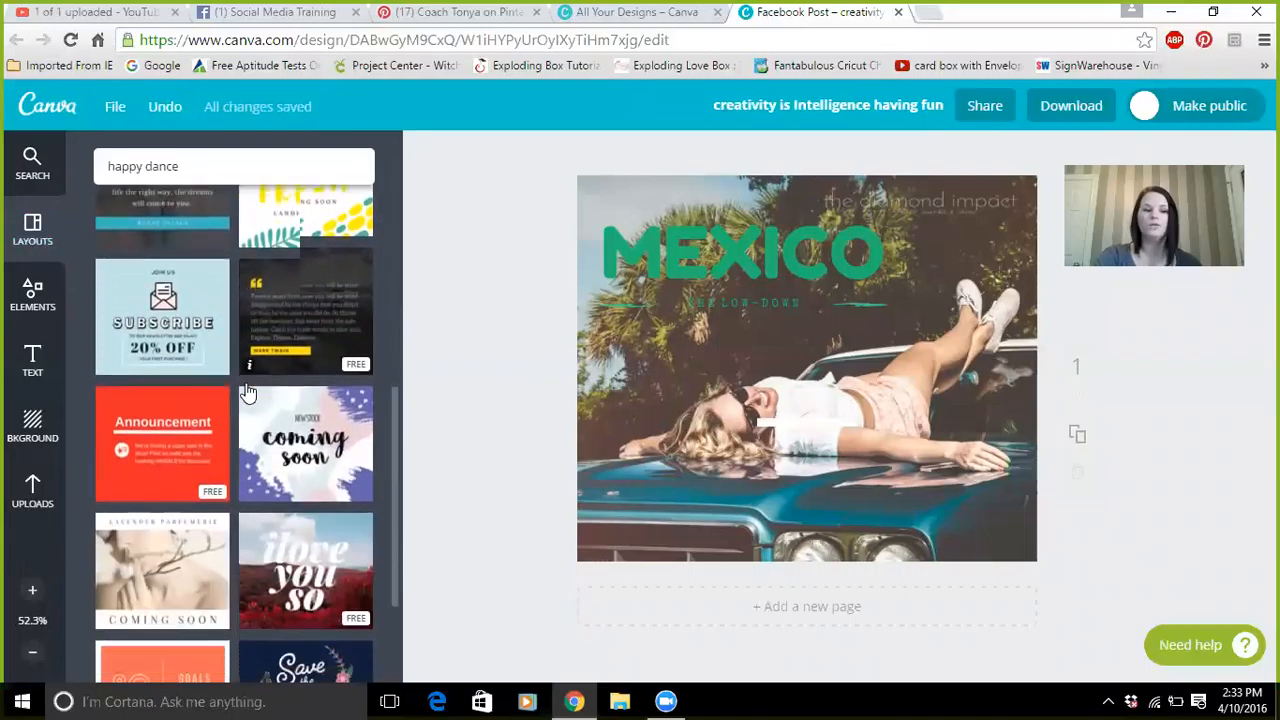
scroll(248, 390, "down", 6)
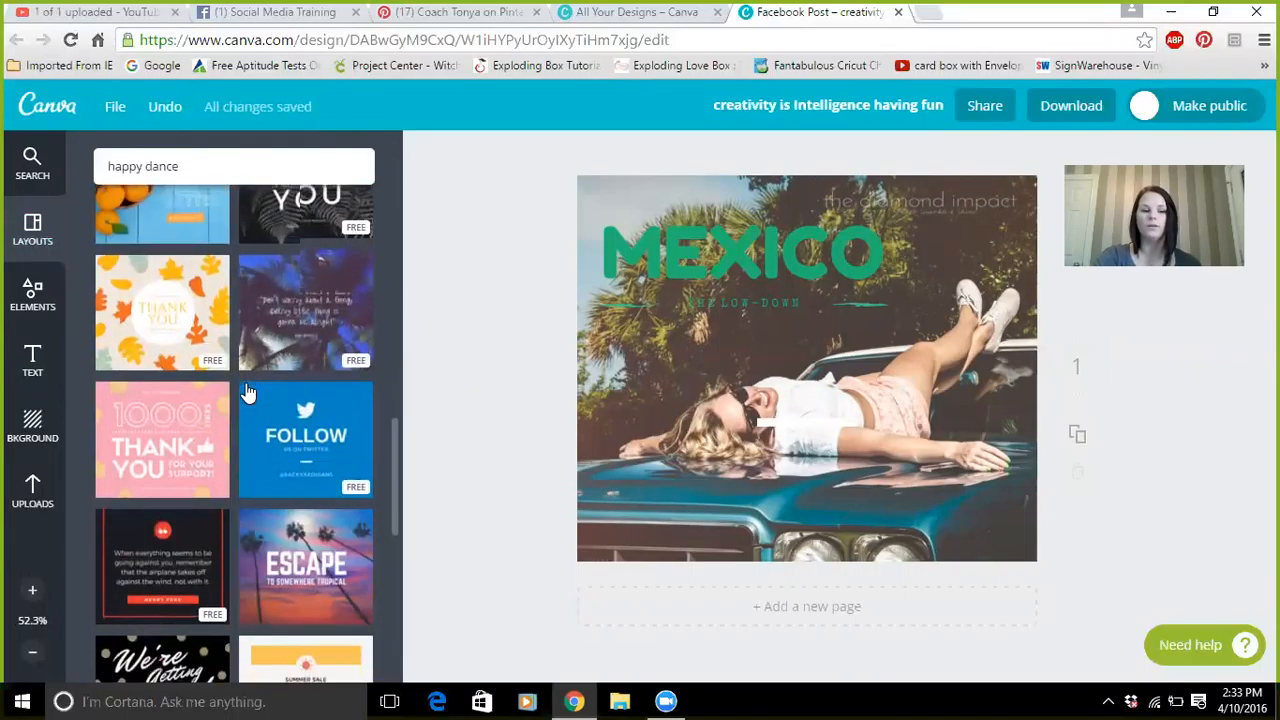
scroll(248, 390, "down", 3)
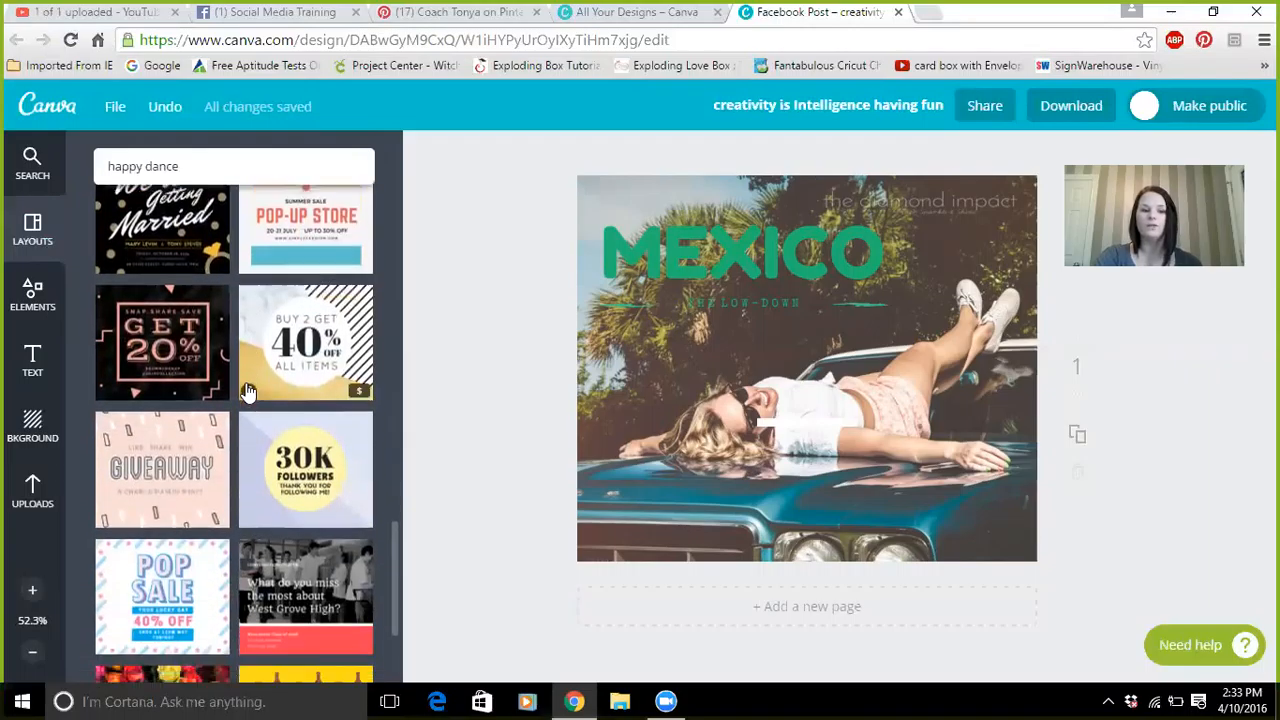
left_click(217, 160)
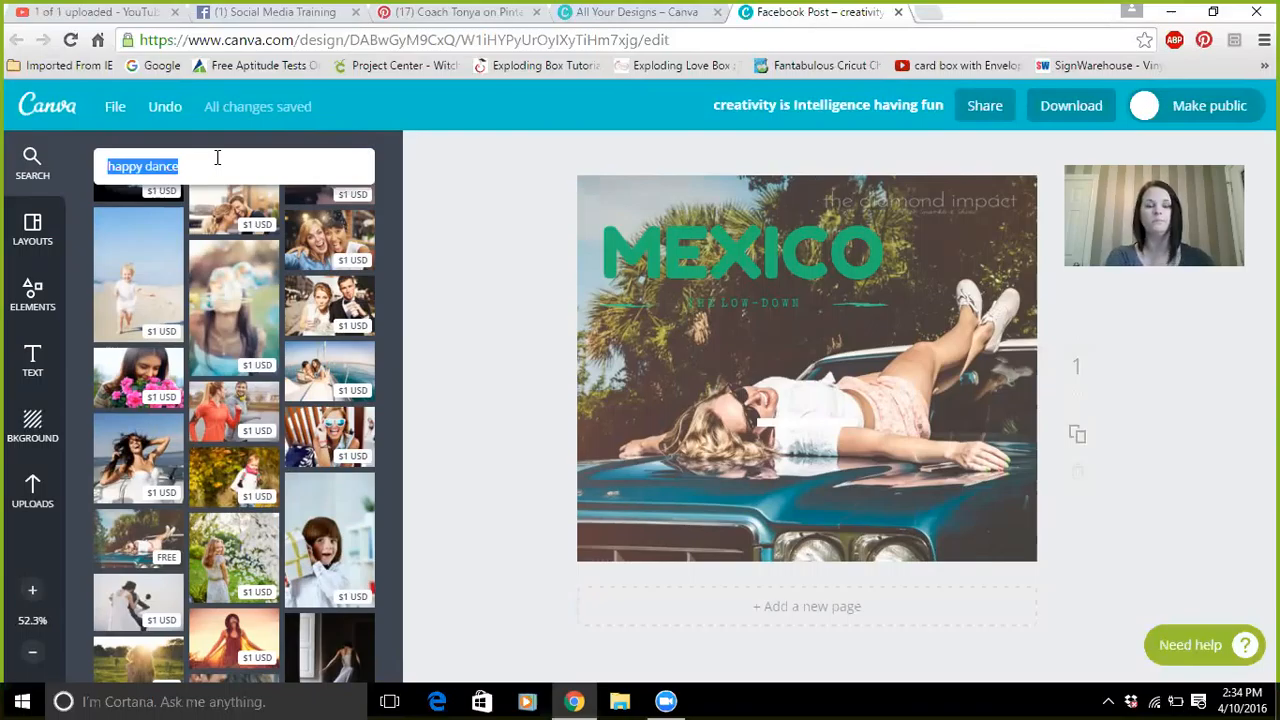
- Open cinchshare.com in a new browser tab, view the Canva designer built into its post scheduler and close the designer
left_click(928, 12)
type("cinchshare.com")
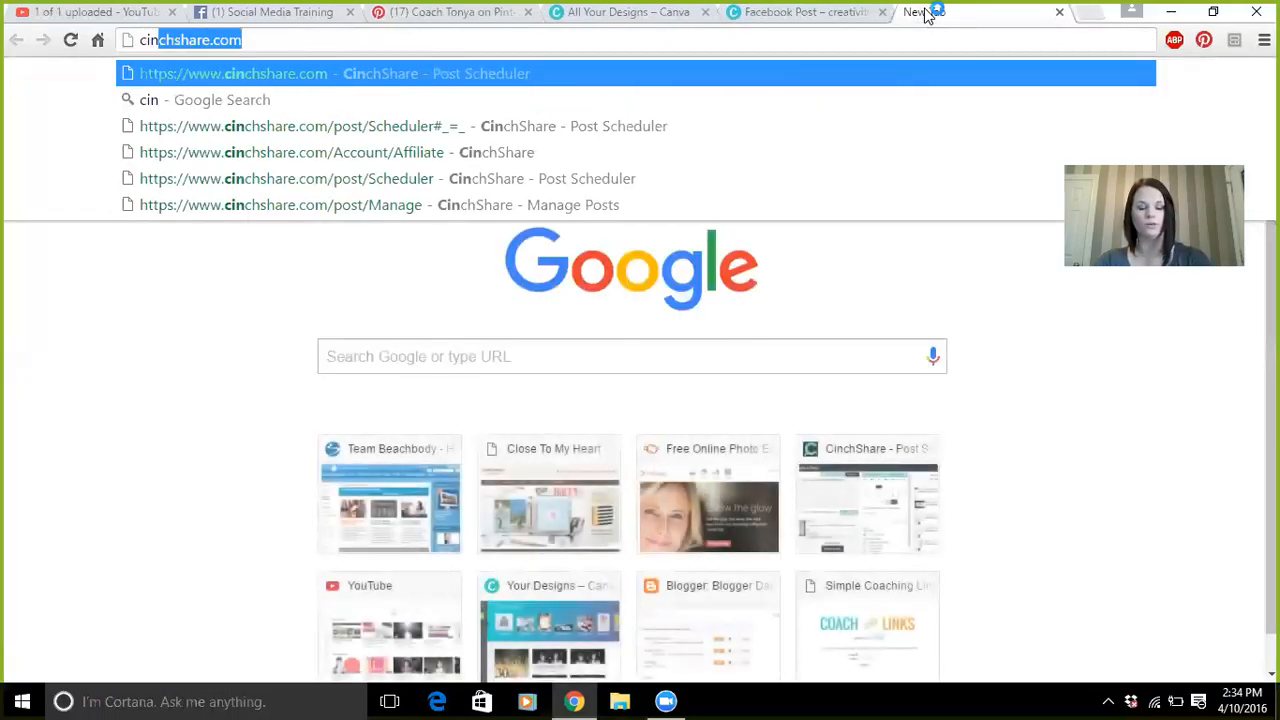
key("Return")
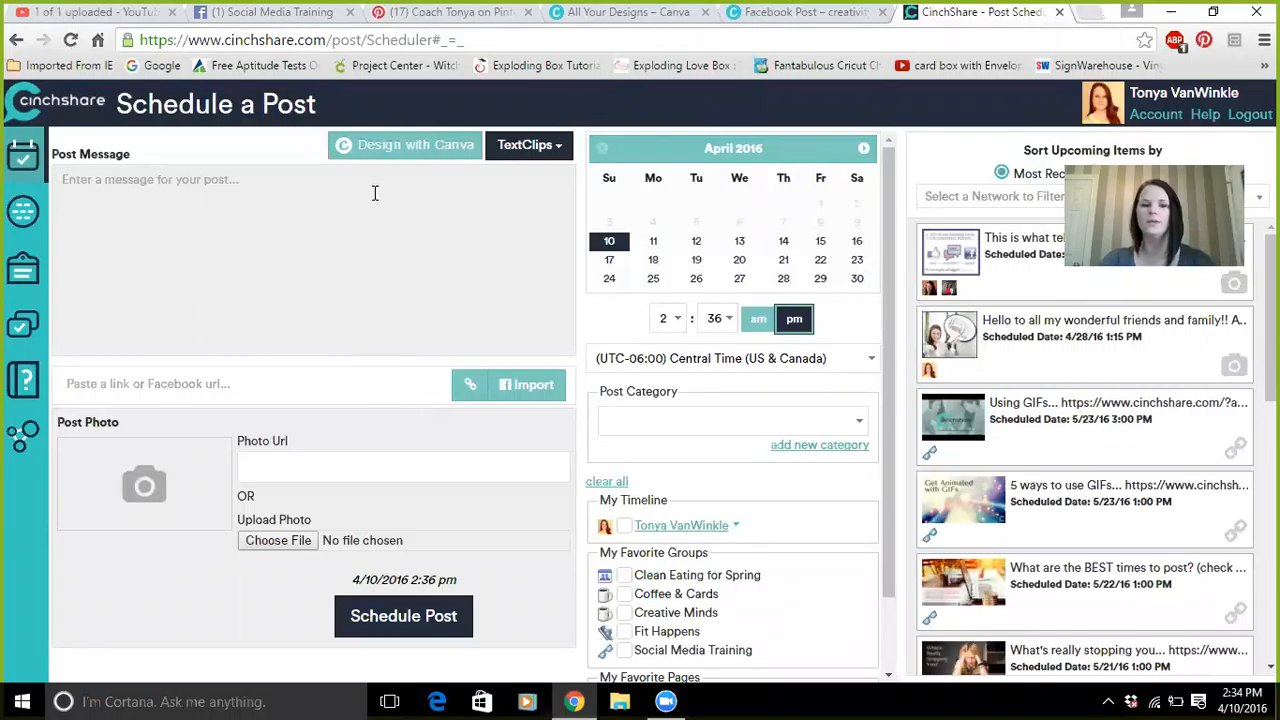
left_click(379, 145)
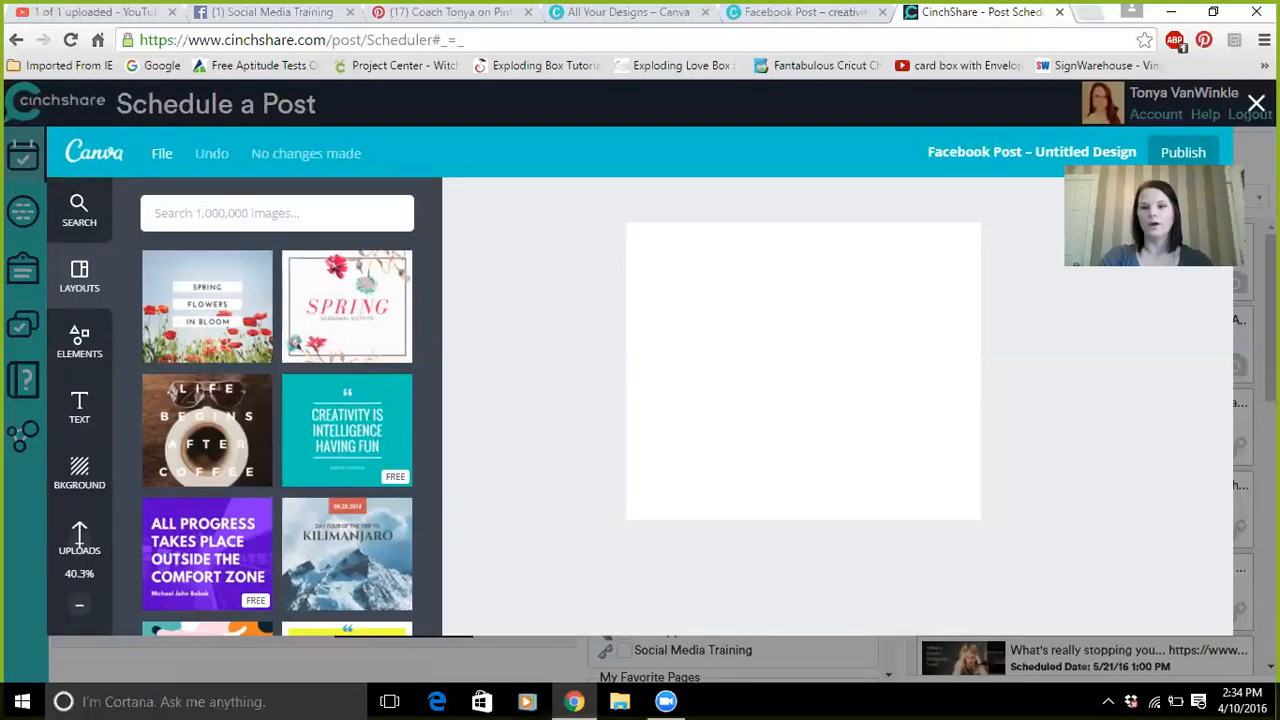
key("Escape")
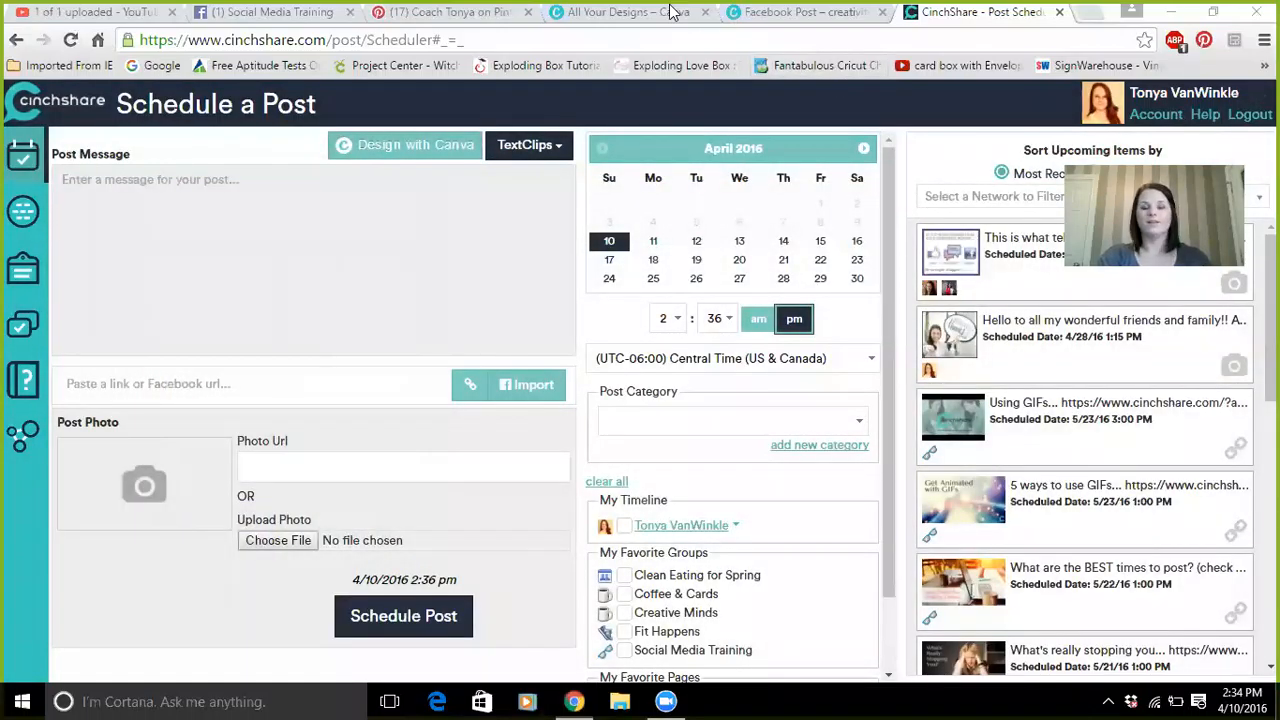